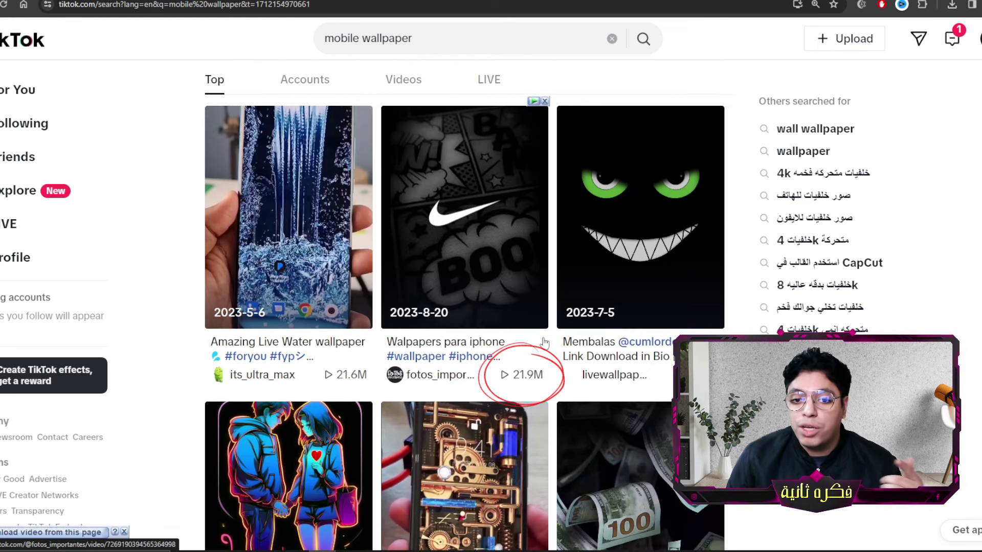
- Examine the TikTok search results for mobile wallpaper, comparing the view counts of the wallpaper videos
scroll(317, 500, "down", 3)
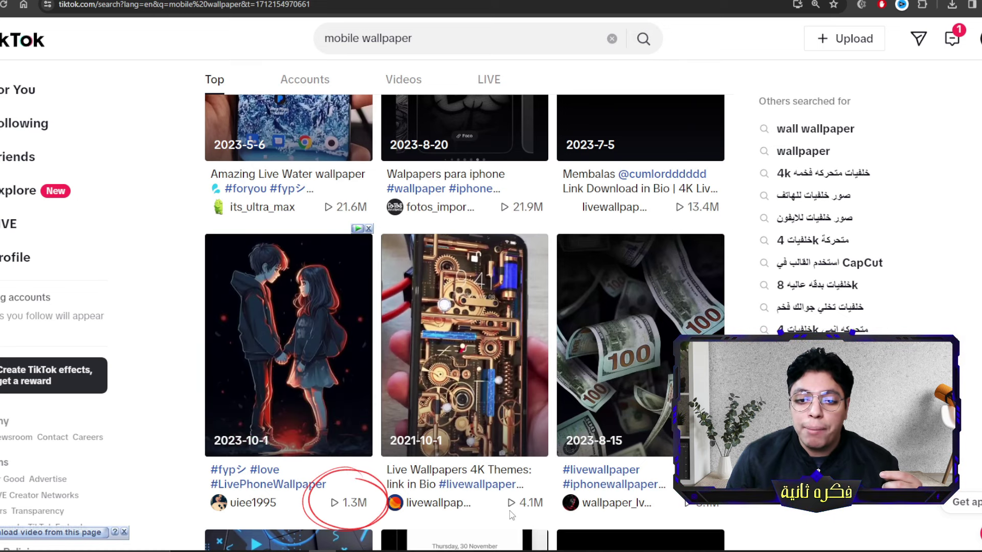
scroll(283, 387, "down", 7)
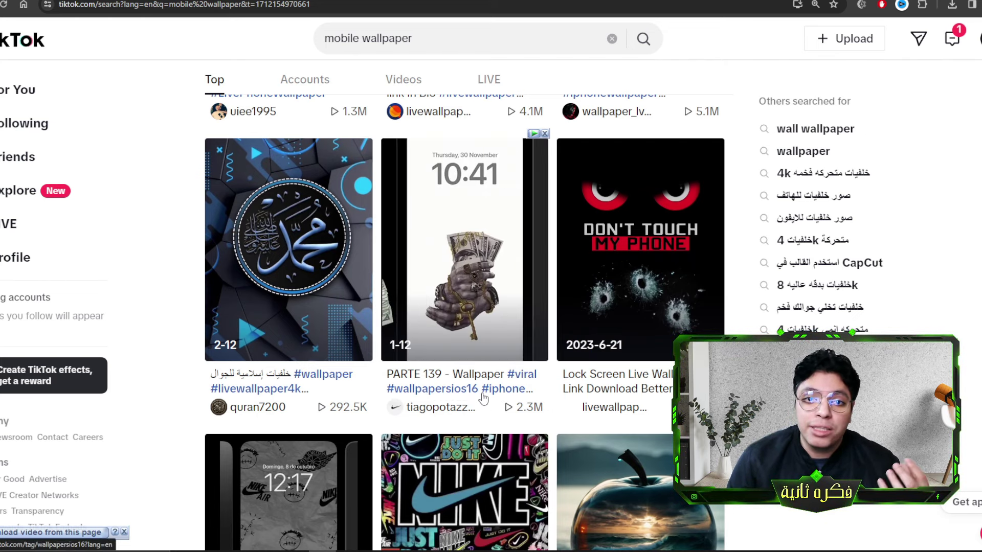
scroll(364, 495, "down", 4)
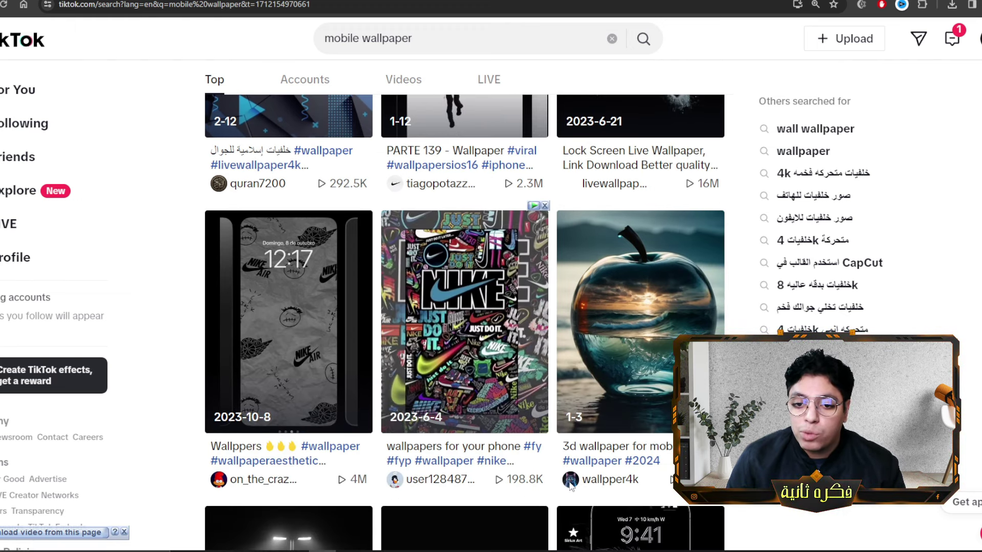
scroll(362, 480, "down", 6)
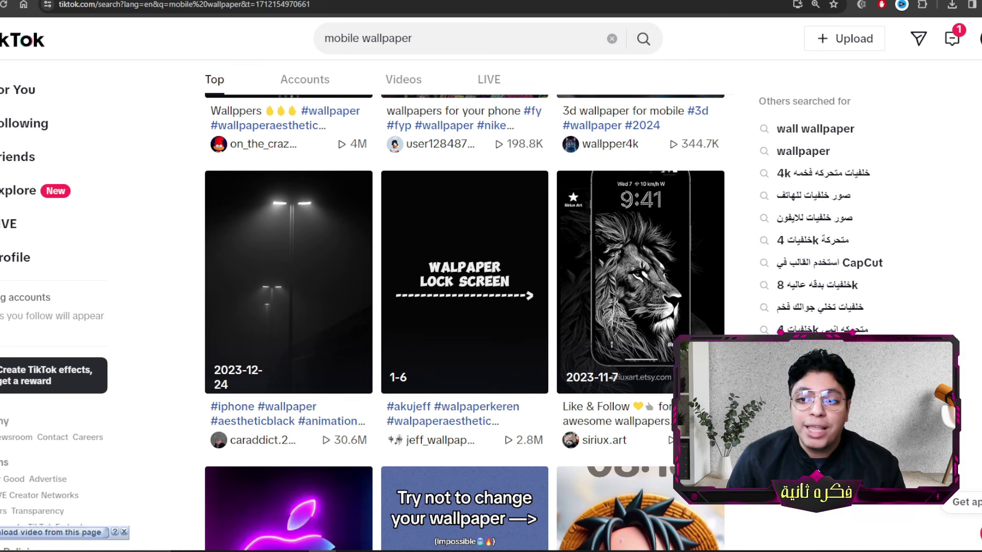
scroll(465, 322, "up", 8)
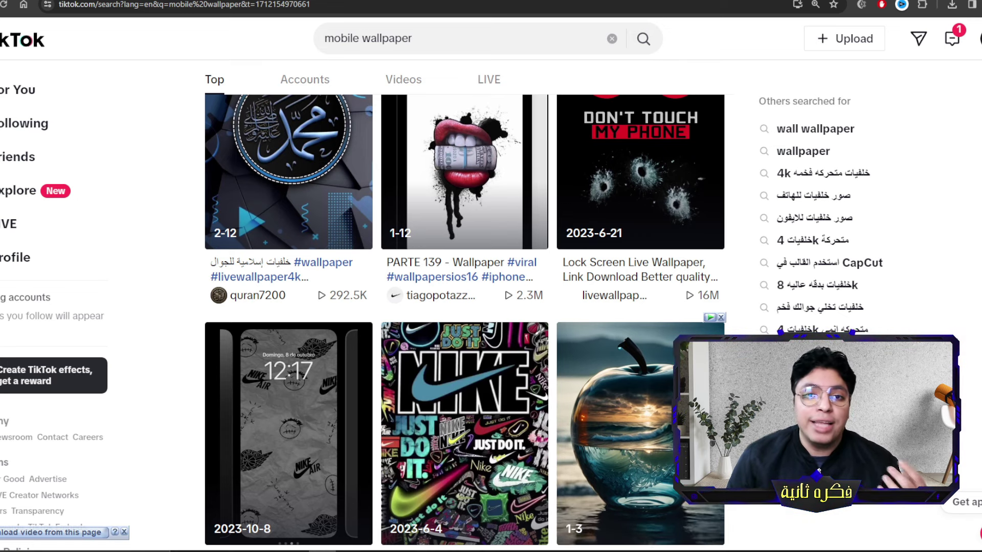
scroll(464, 322, "up", 2)
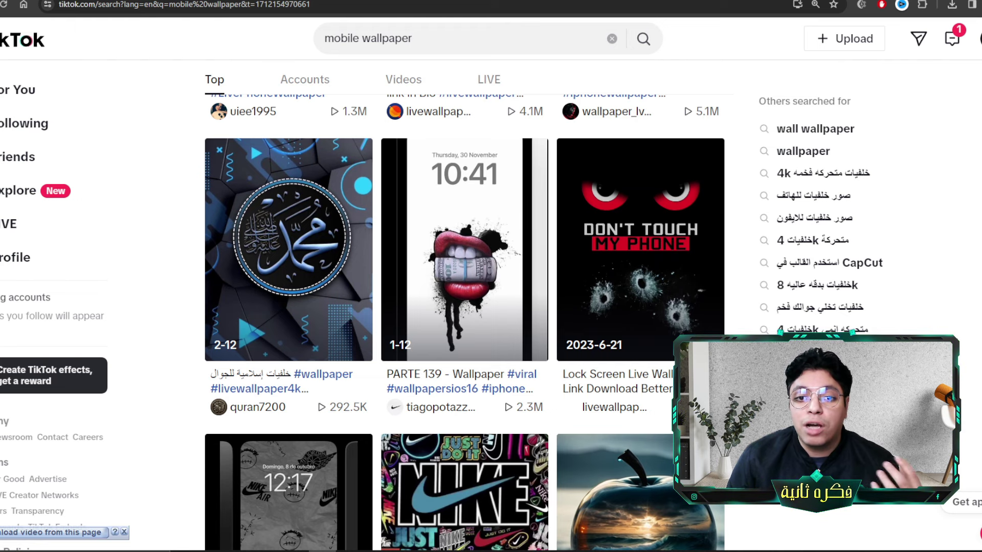
scroll(465, 322, "up", 2)
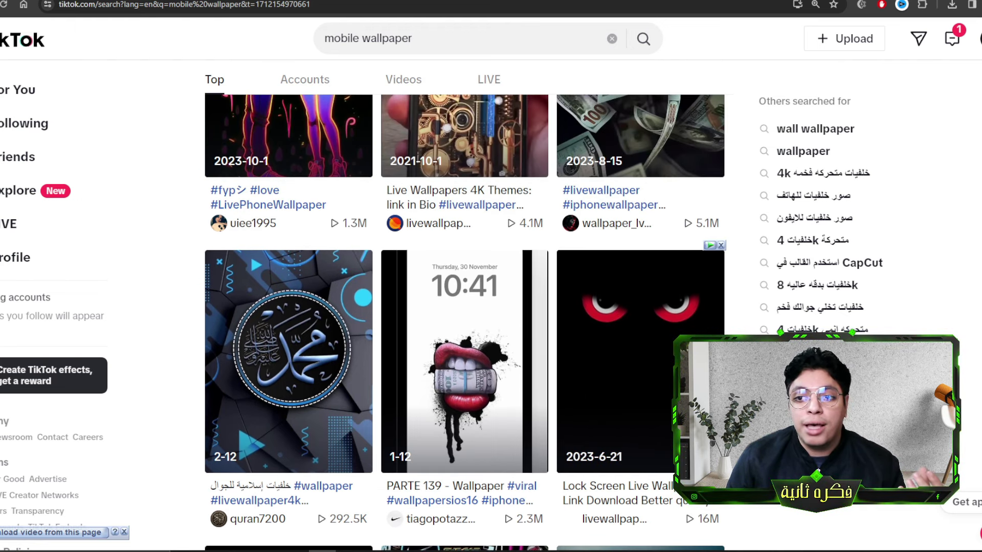
scroll(464, 322, "up", 4)
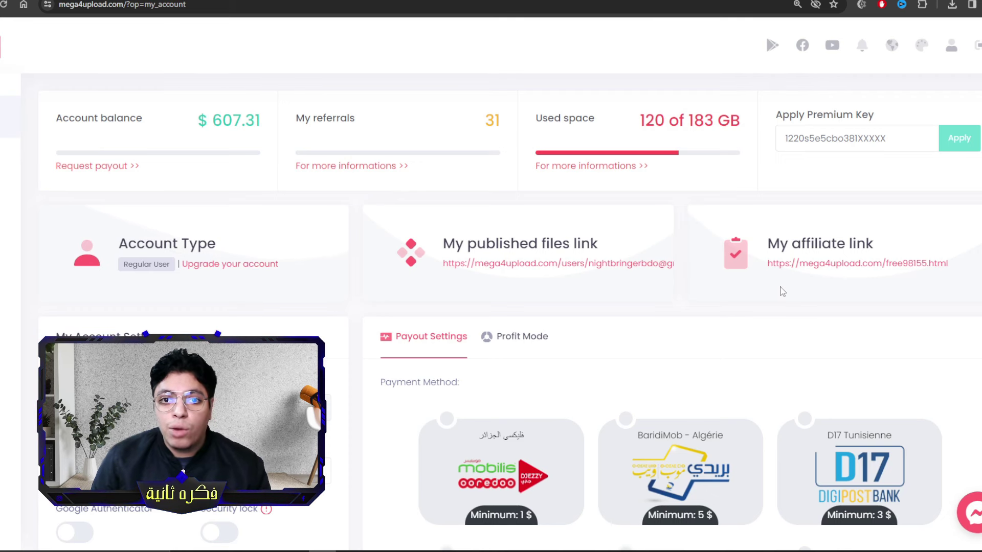
- Review the Mega4upload account balance and look through the available payout methods and their minimum amounts
double_click(259, 119)
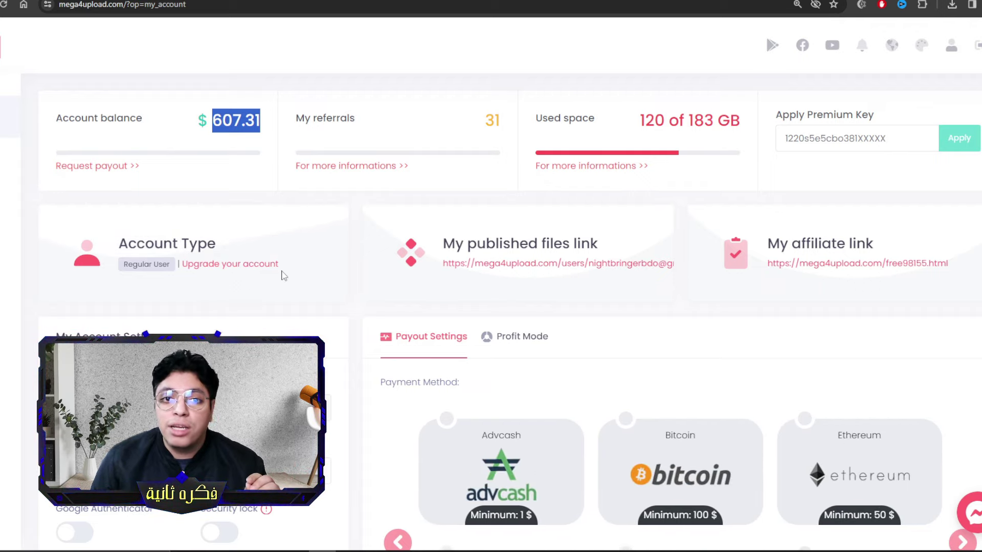
scroll(401, 304, "down", 3)
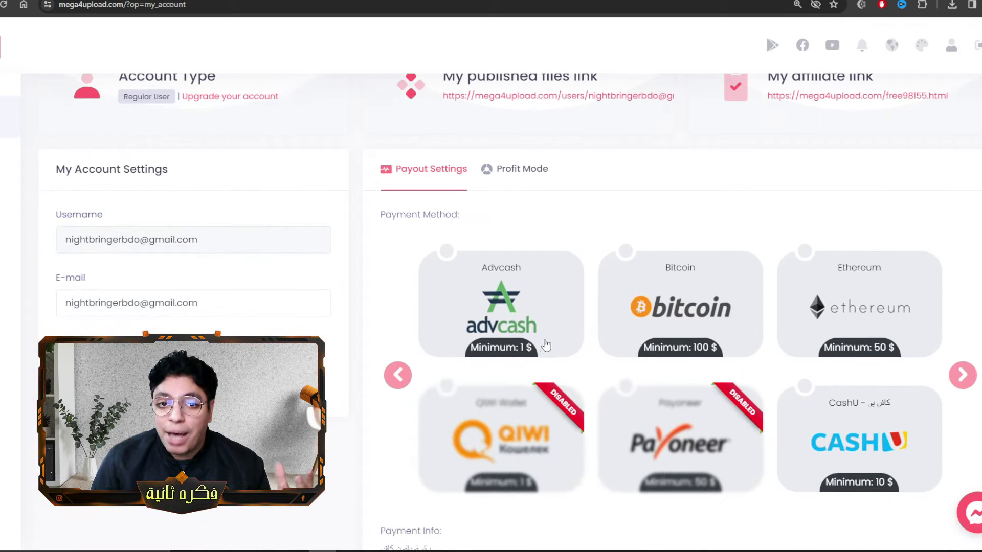
scroll(813, 348, "down", 1)
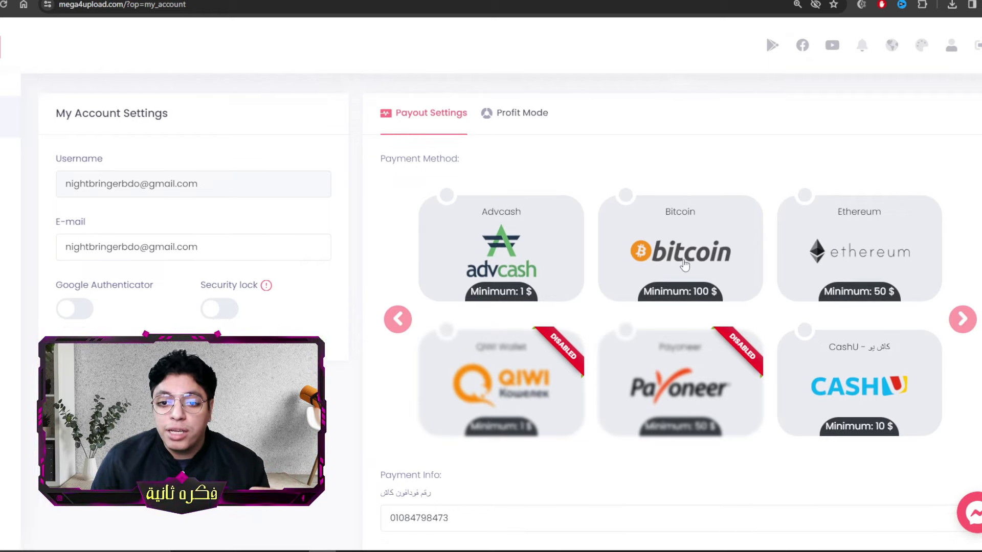
left_click(963, 320)
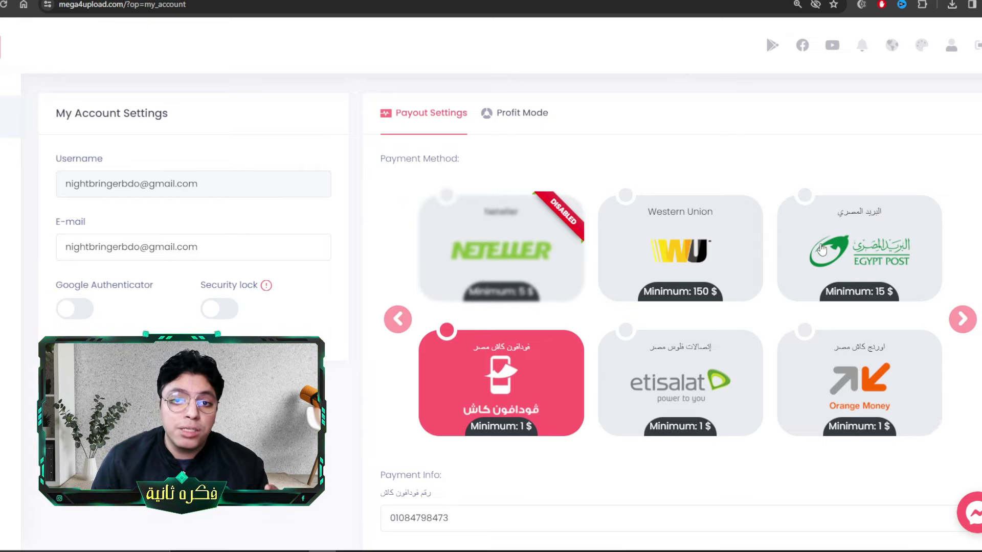
left_click(960, 333)
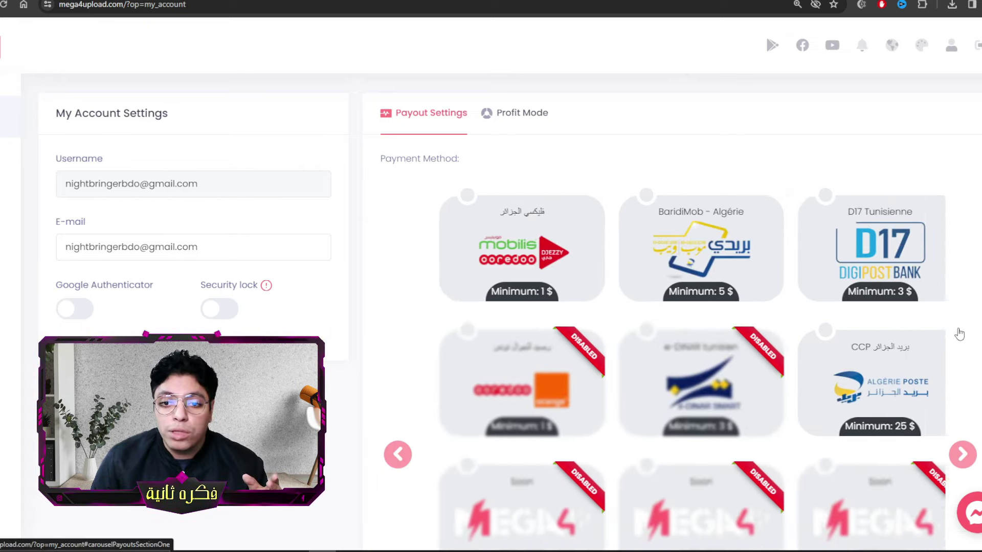
left_click(963, 454)
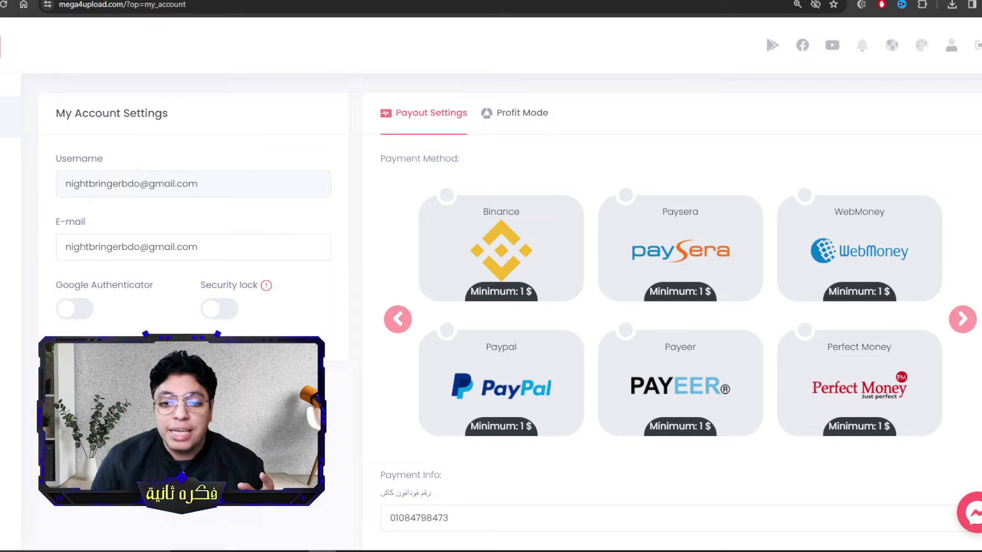
left_click(968, 320)
left_click(968, 319)
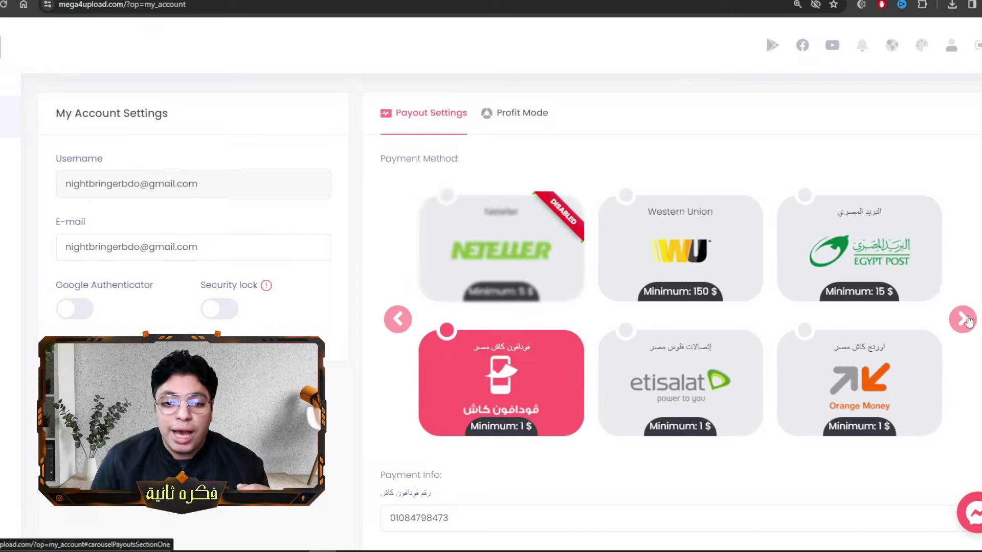
- Inspect the payment info number for the selected Vodafone Cash payout method, highlighting it without changing it
scroll(486, 404, "down", 2)
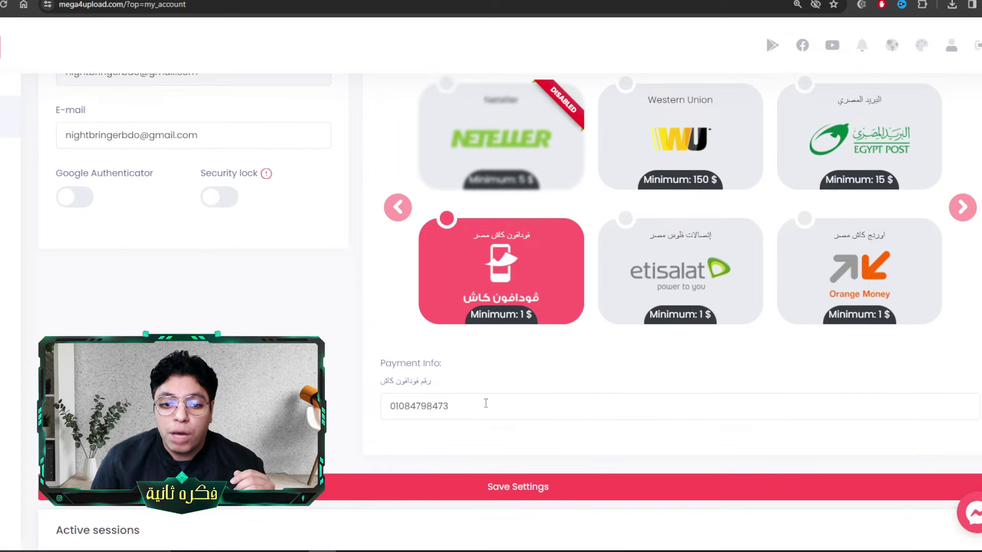
left_click(485, 404)
key("ctrl+a")
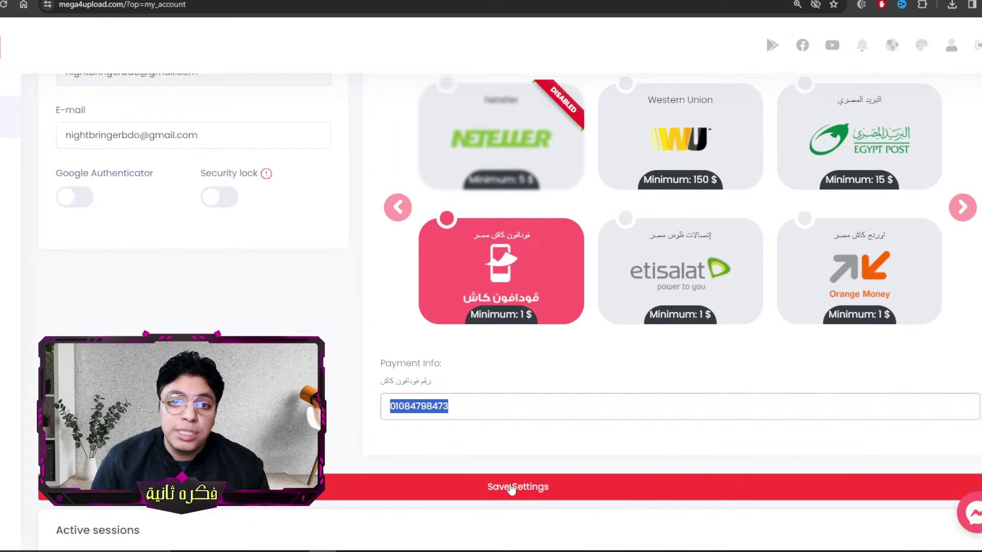
scroll(375, 463, "up", 1)
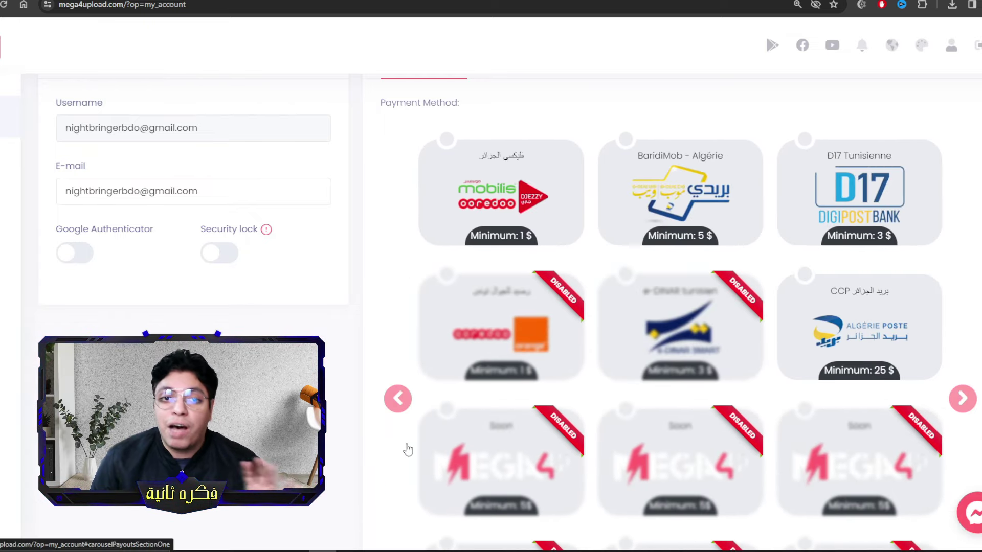
scroll(408, 450, "up", 2)
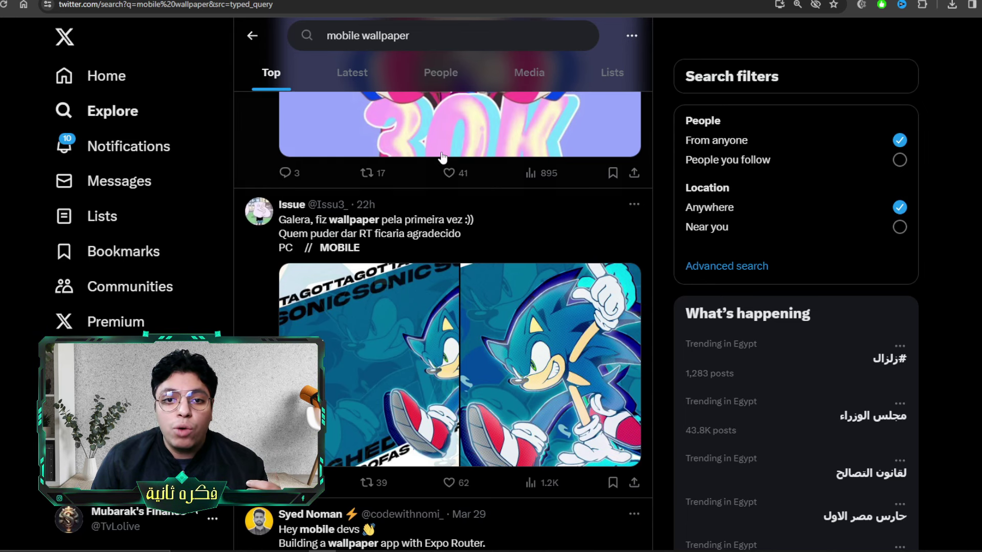
- Examine the top X posts for mobile wallpaper, comparing the engagement and view counts of the wallpaper collections
scroll(446, 71, "up", 3)
scroll(445, 73, "down", 10)
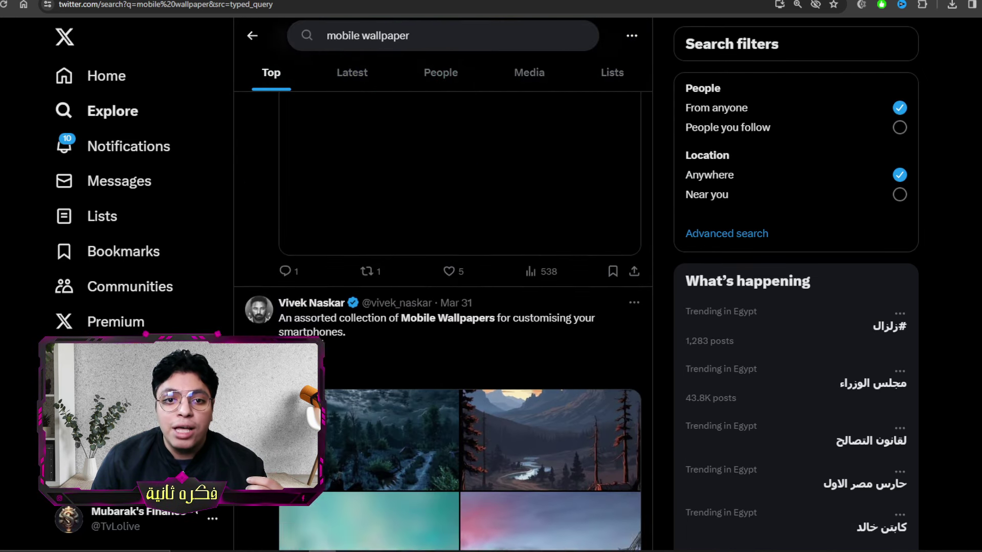
scroll(405, 104, "up", 9)
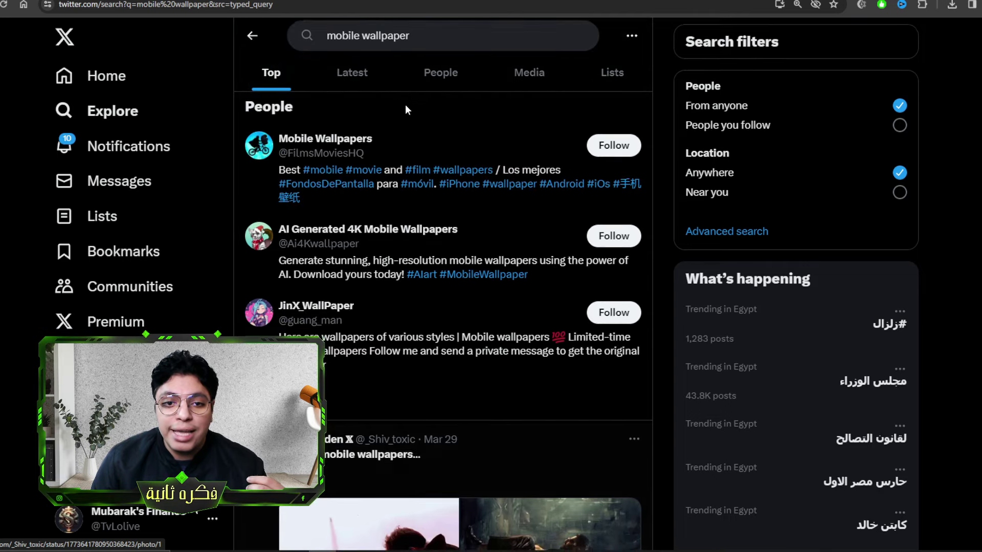
scroll(553, 240, "down", 8)
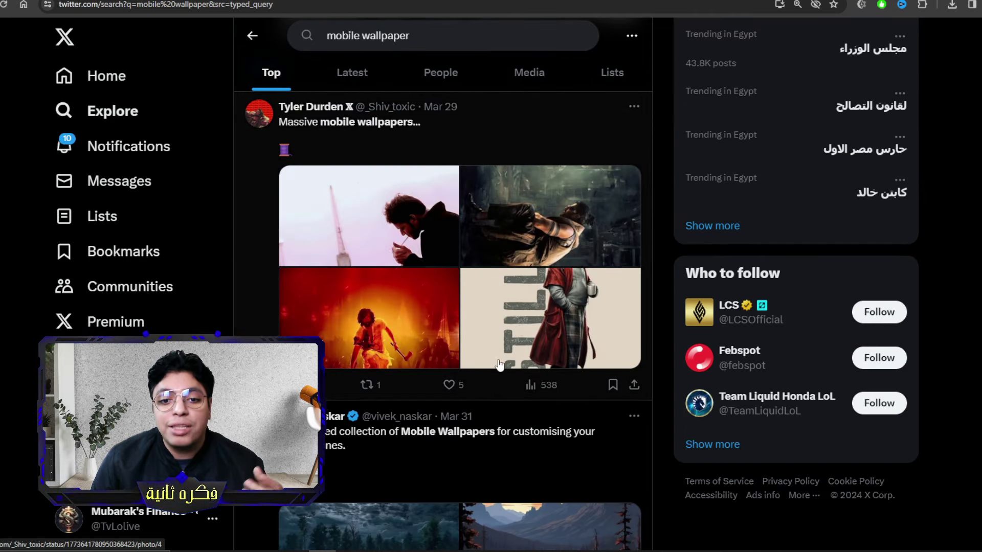
scroll(575, 355, "down", 4)
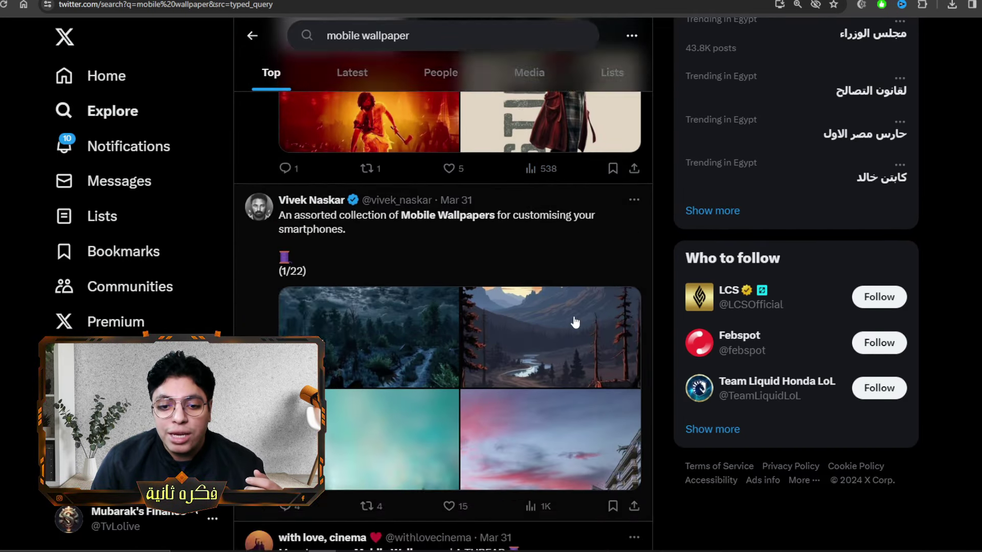
scroll(578, 302, "down", 5)
scroll(542, 248, "down", 5)
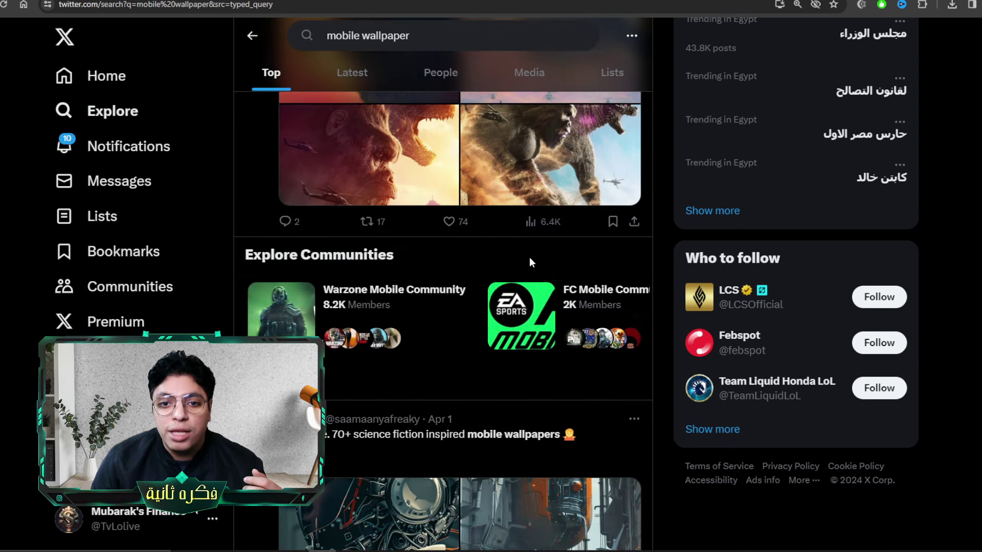
scroll(541, 242, "down", 2)
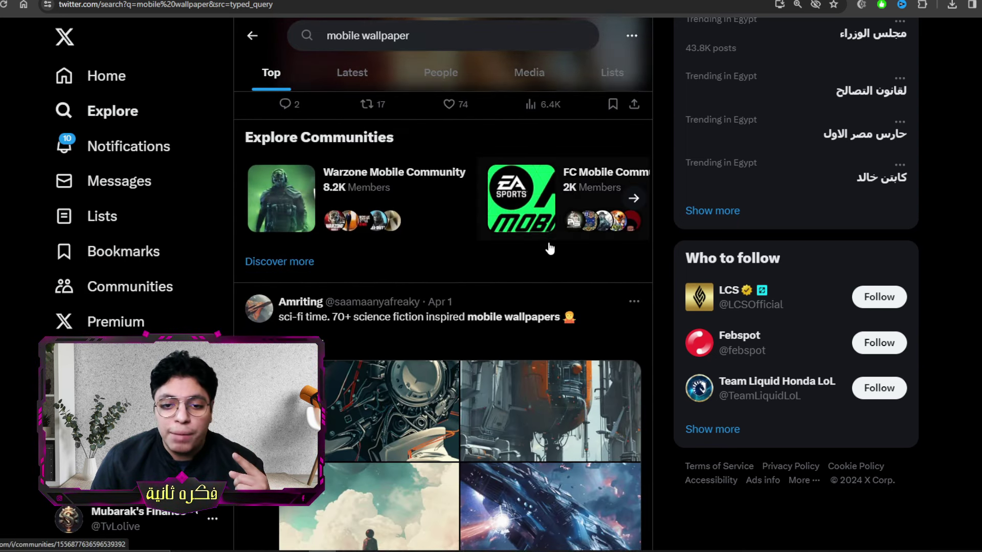
scroll(557, 281, "down", 5)
scroll(568, 304, "down", 8)
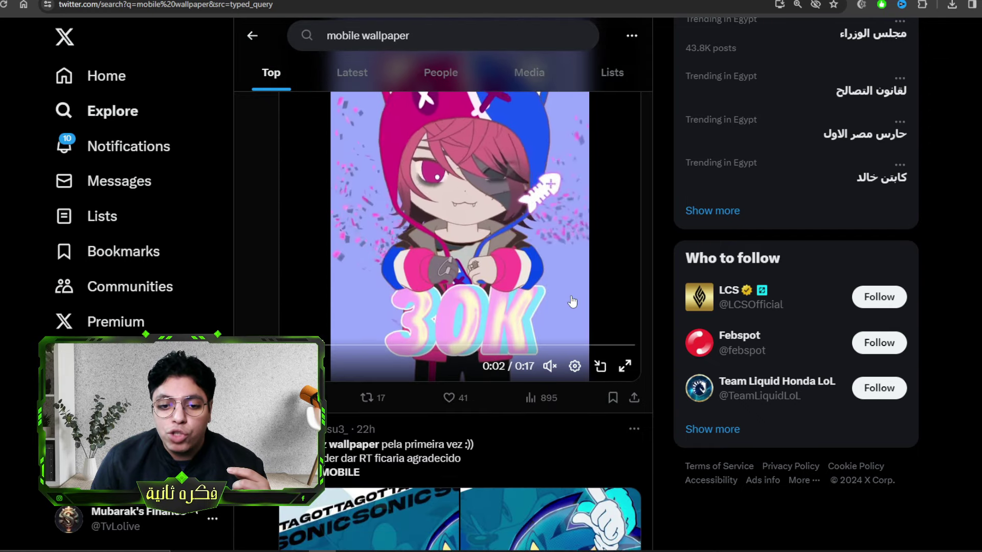
scroll(573, 302, "down", 5)
scroll(552, 193, "down", 1)
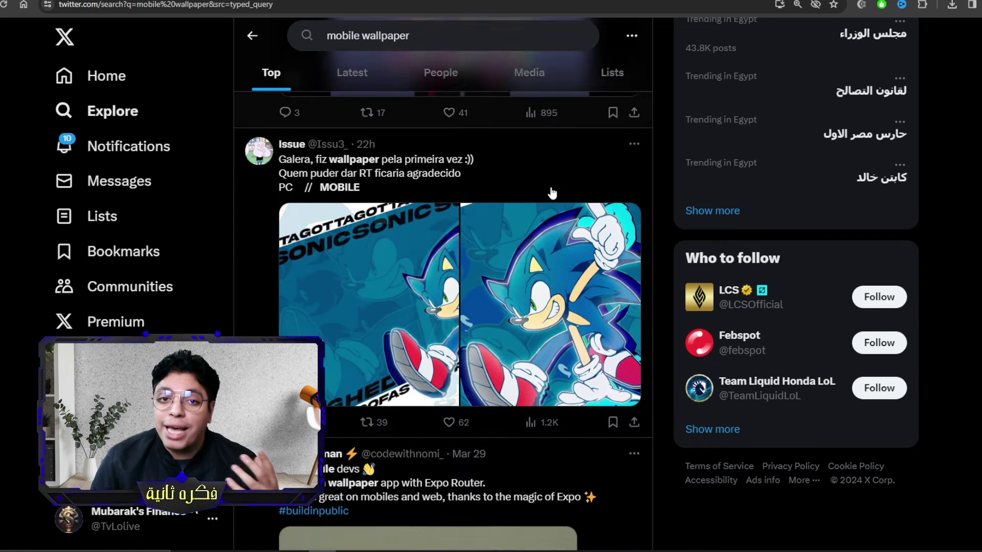
scroll(552, 193, "down", 4)
scroll(546, 278, "down", 8)
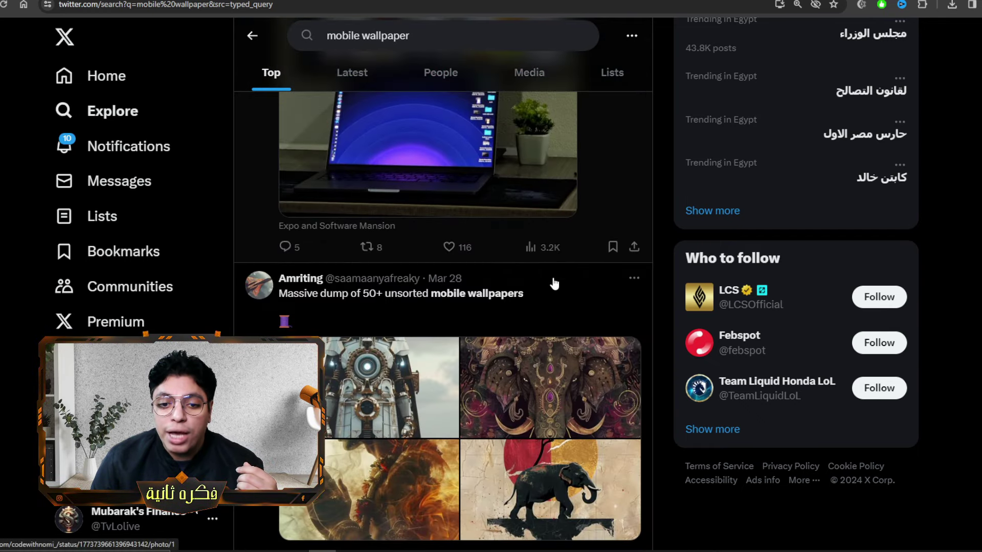
scroll(554, 284, "down", 4)
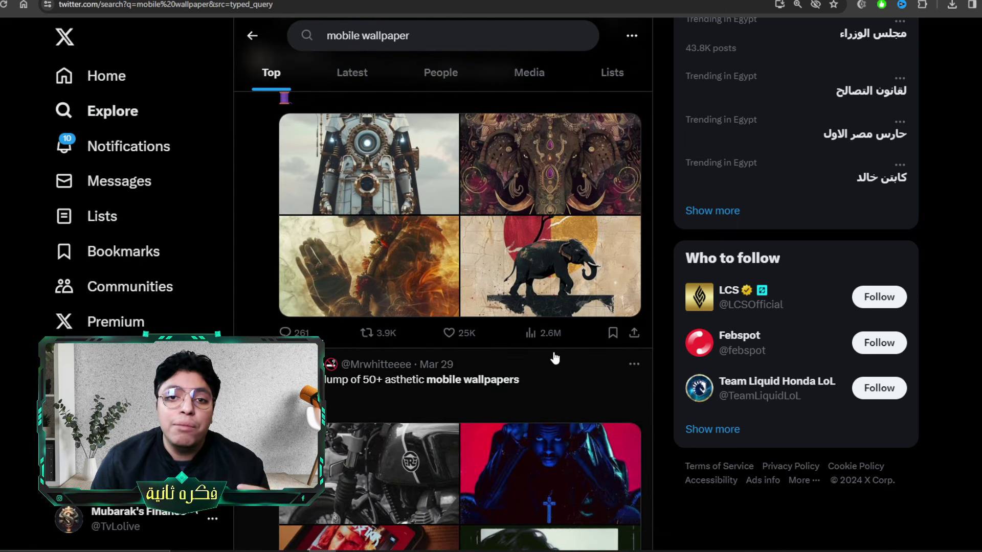
scroll(555, 359, "up", 1)
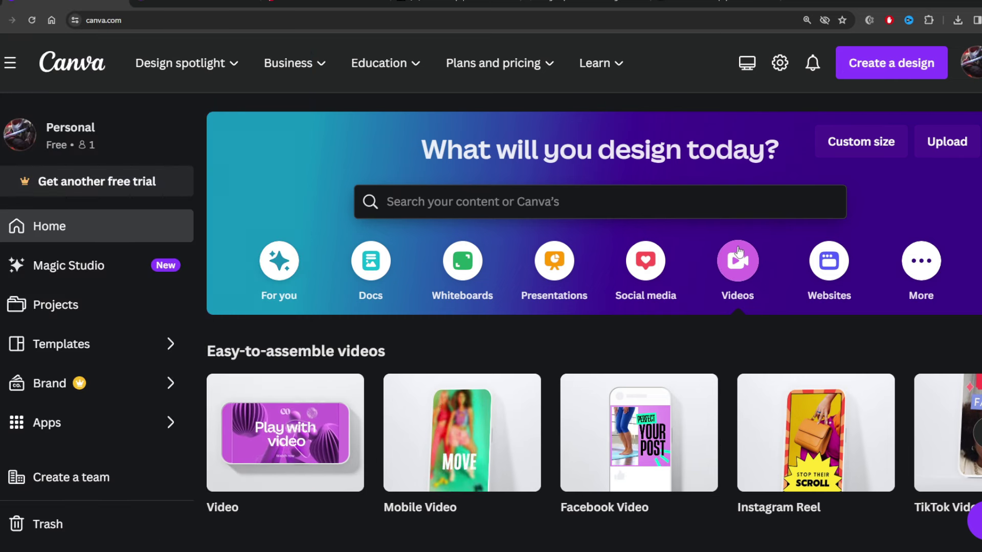
- Create a blank Mobile Video design in Canva and add four more blank pages, making five in total
scroll(340, 416, "down", 1)
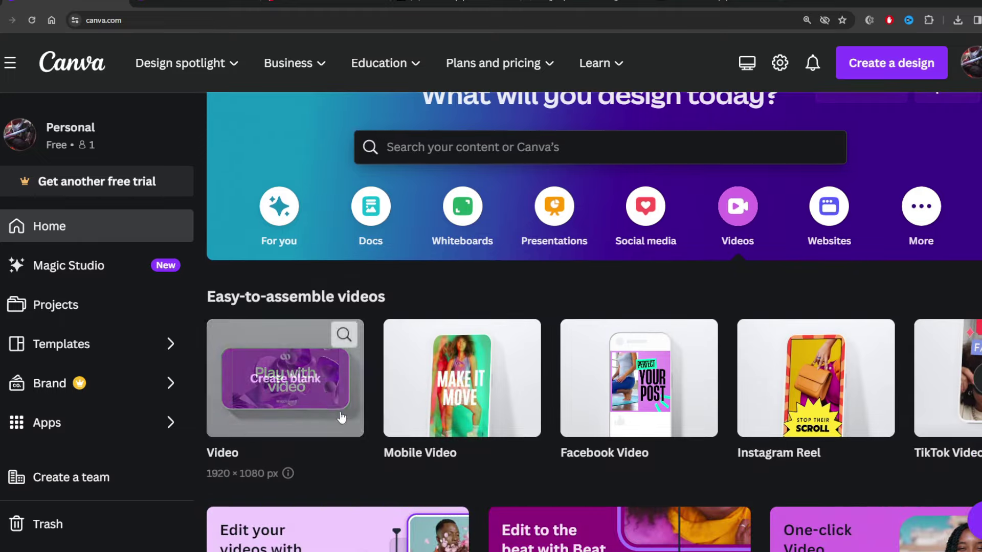
left_click(453, 402)
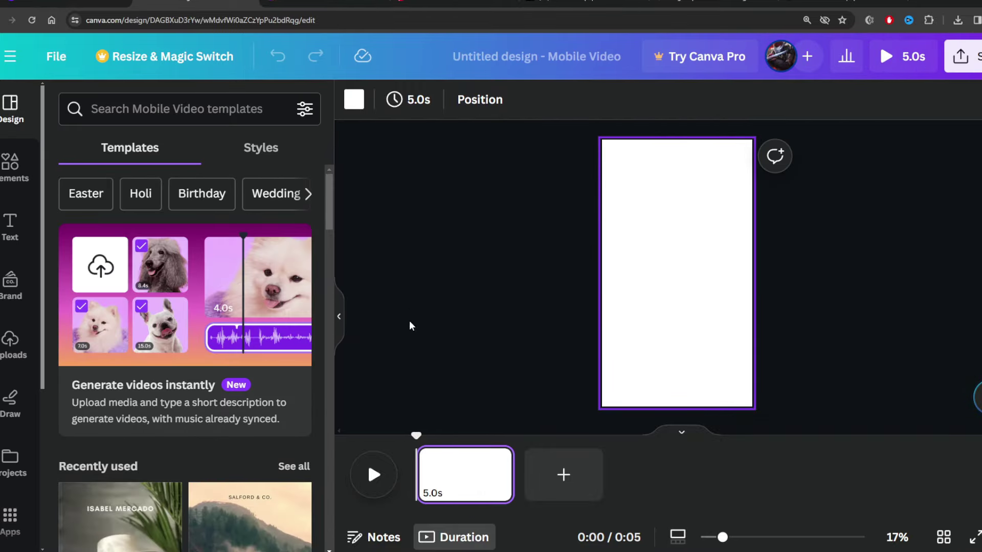
left_click(571, 471)
left_click(665, 480)
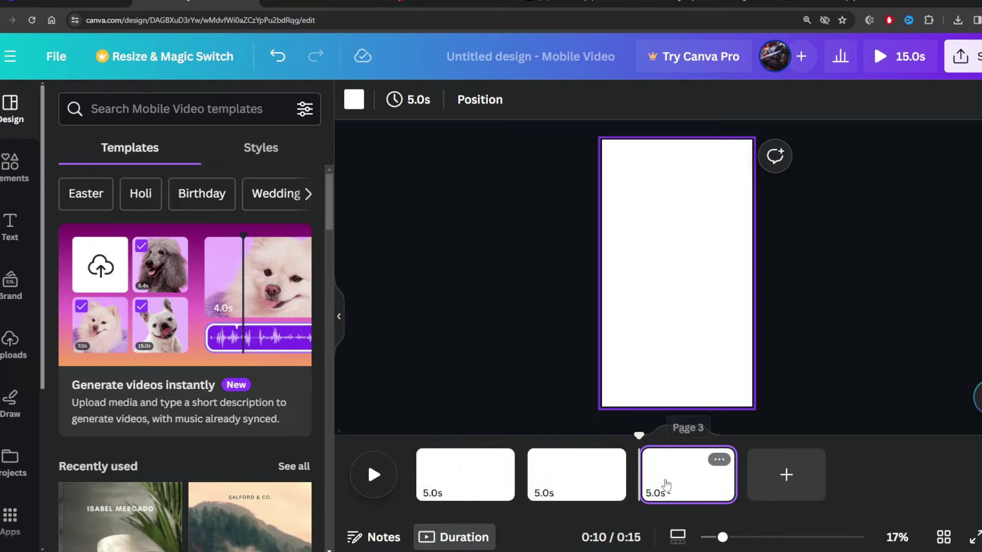
left_click(768, 472)
left_click(893, 473)
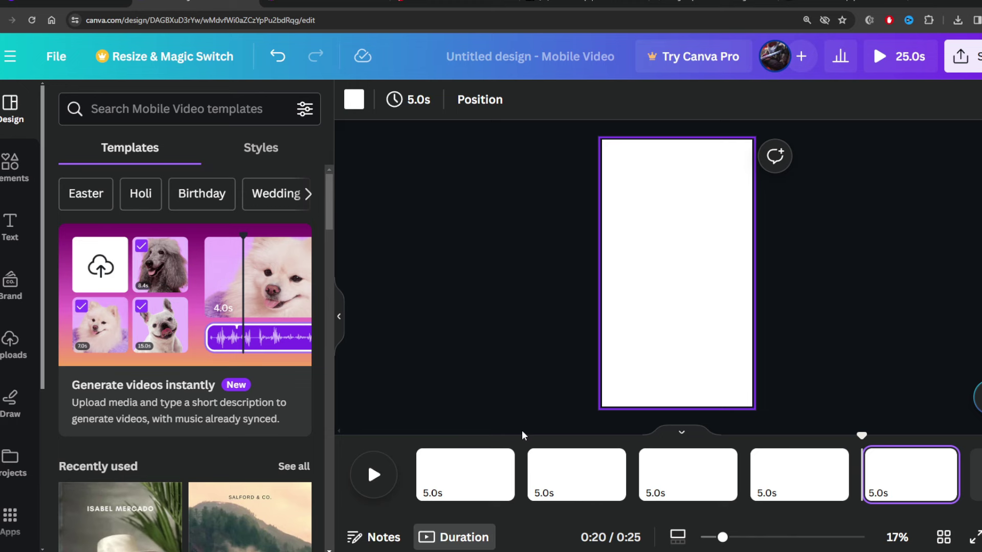
- Switch to Leonardo.AI, find the colorful parrot image in the community feed, and download it to the Desktop as a JPEG
left_click(323, 2)
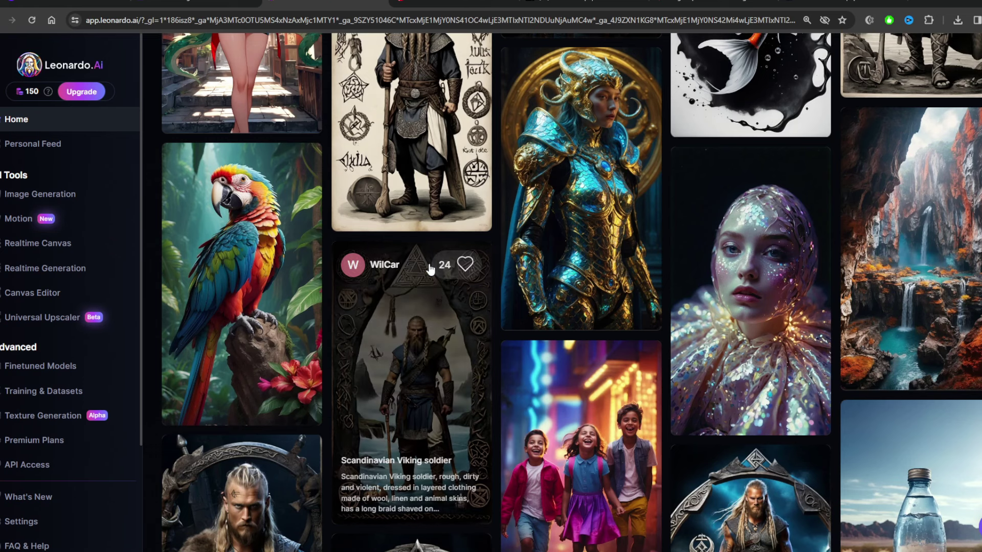
scroll(562, 291, "down", 15)
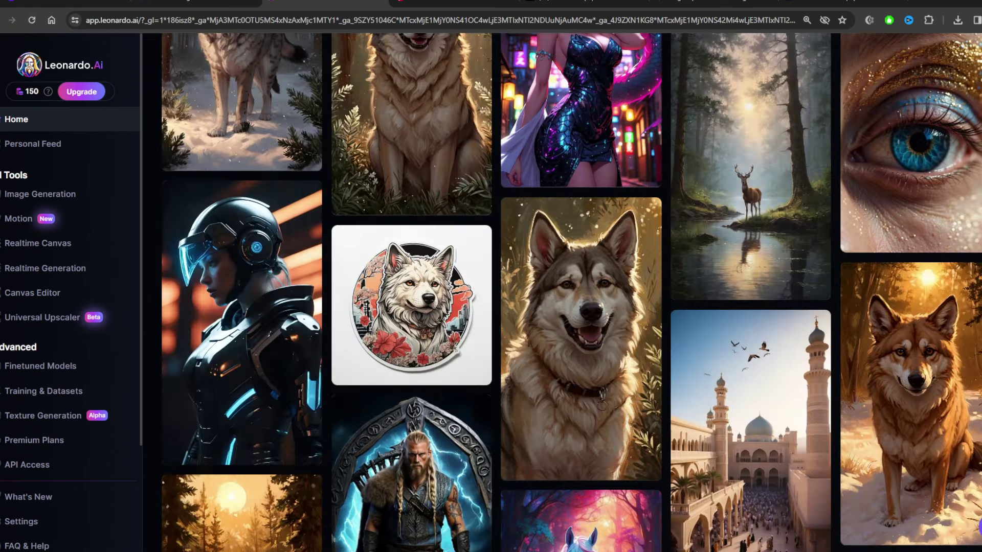
scroll(571, 292, "down", 10)
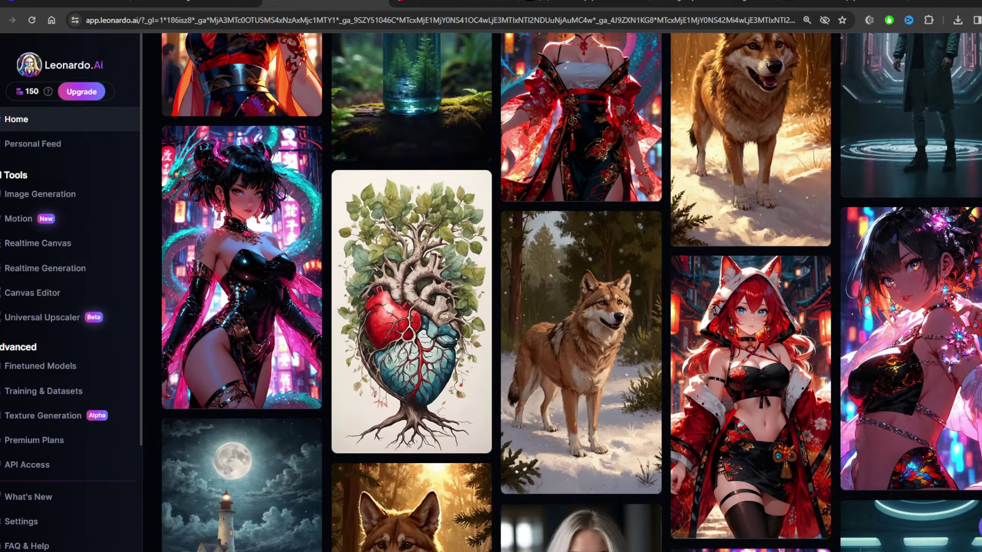
scroll(571, 291, "down", 15)
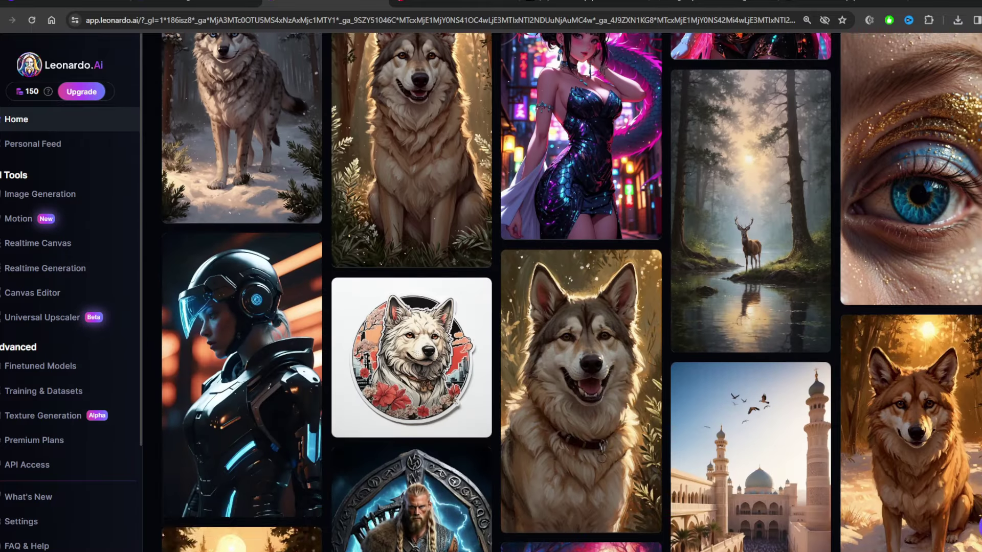
scroll(271, 232, "down", 10)
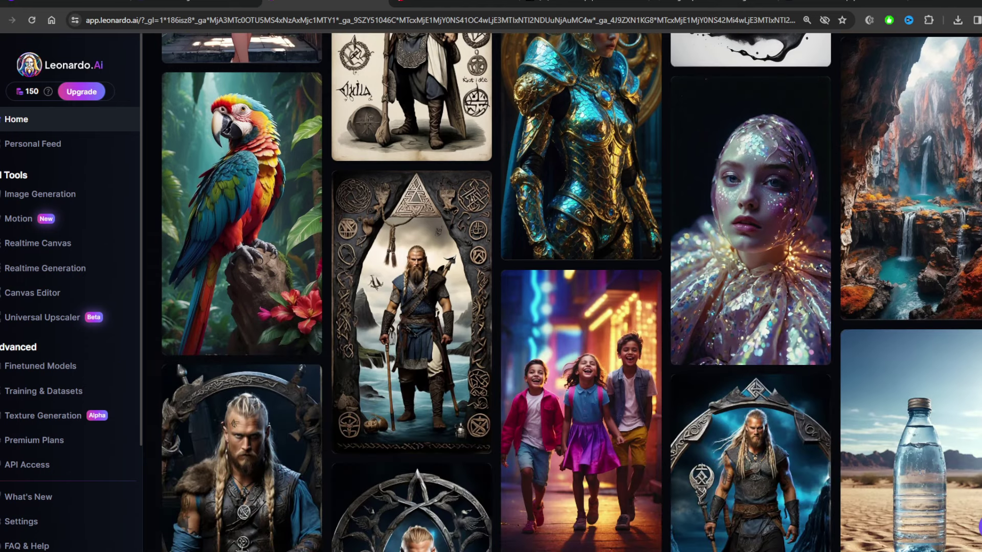
left_click(267, 221)
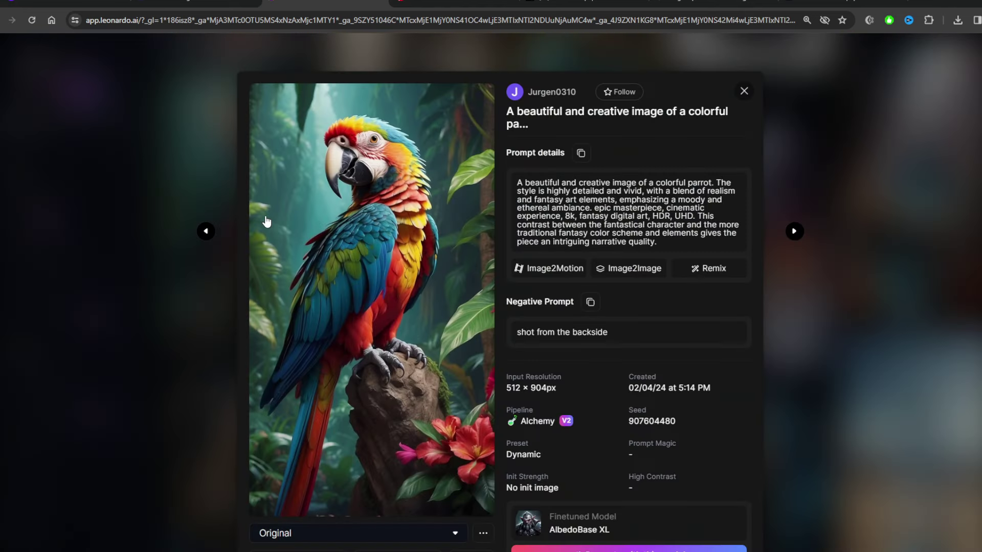
scroll(366, 243, "down", 3)
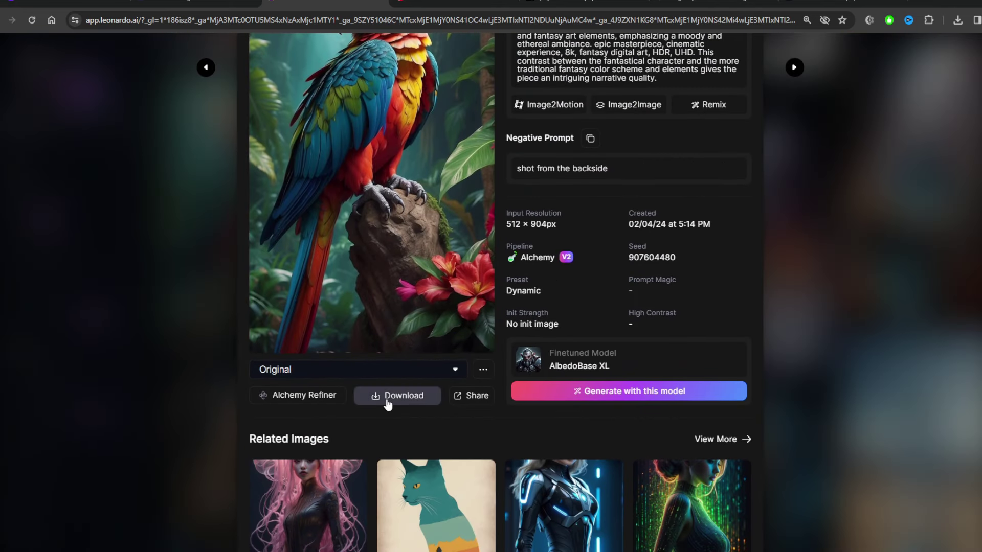
left_click(406, 395)
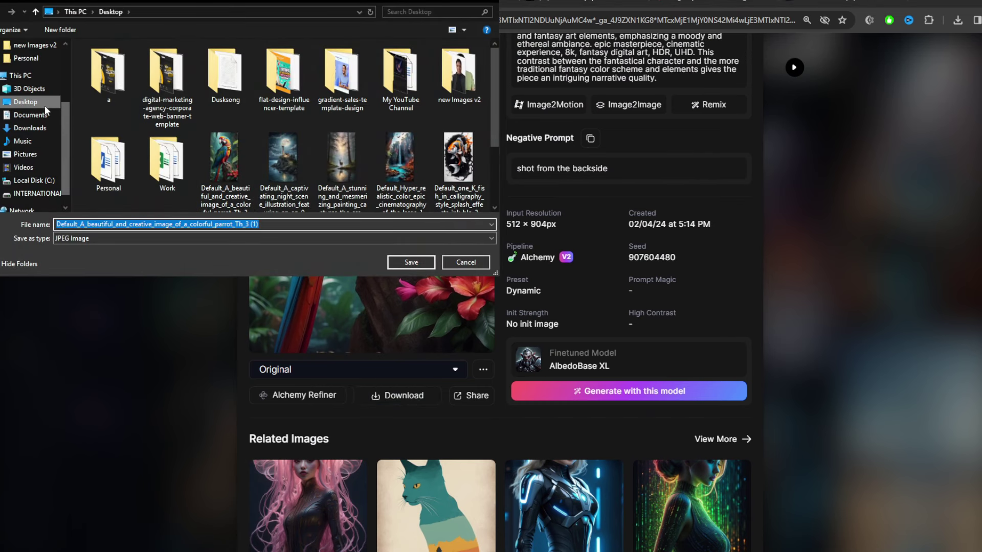
left_click(410, 262)
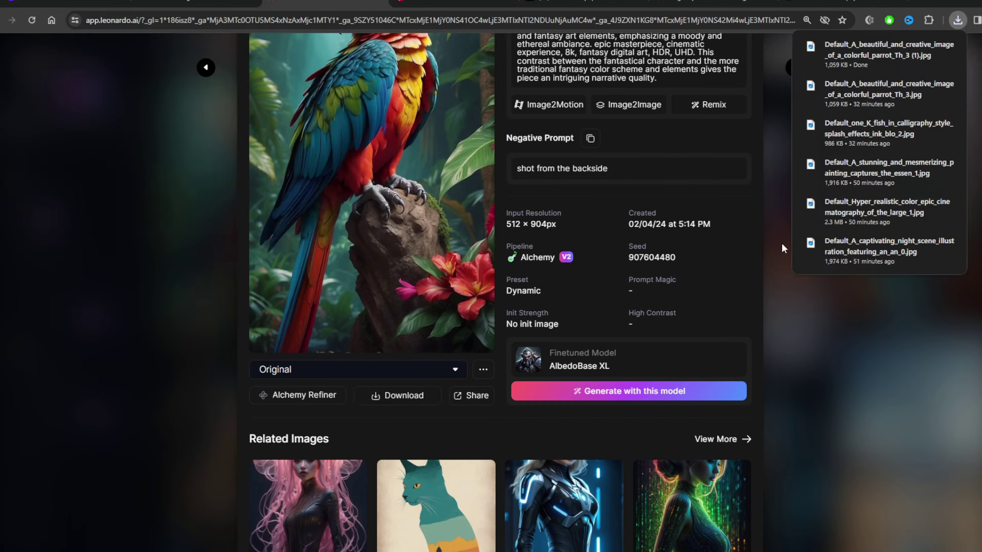
key("Escape")
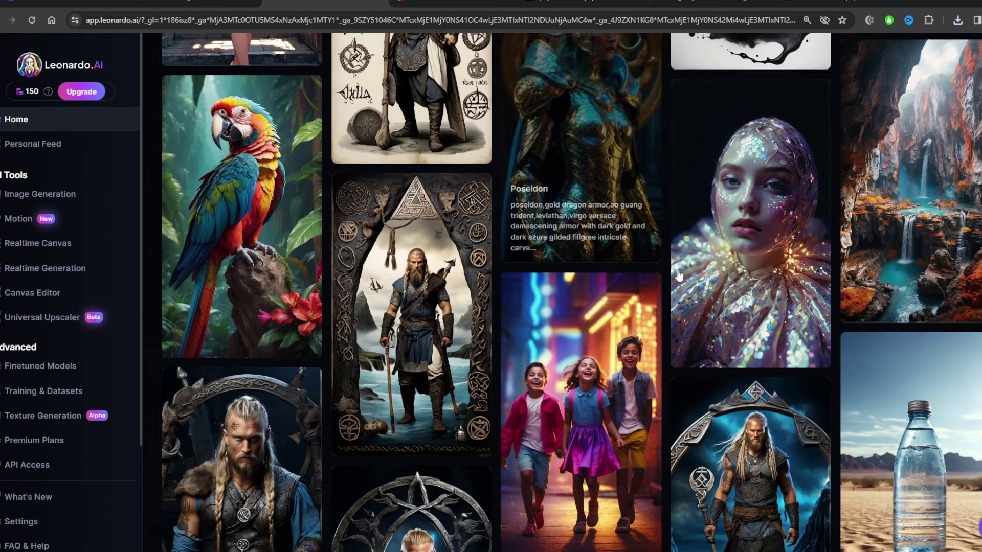
- Browse the Leonardo.AI community feed for more vertical images suited to mobile wallpapers
scroll(583, 153, "up", 2)
scroll(572, 292, "up", 10)
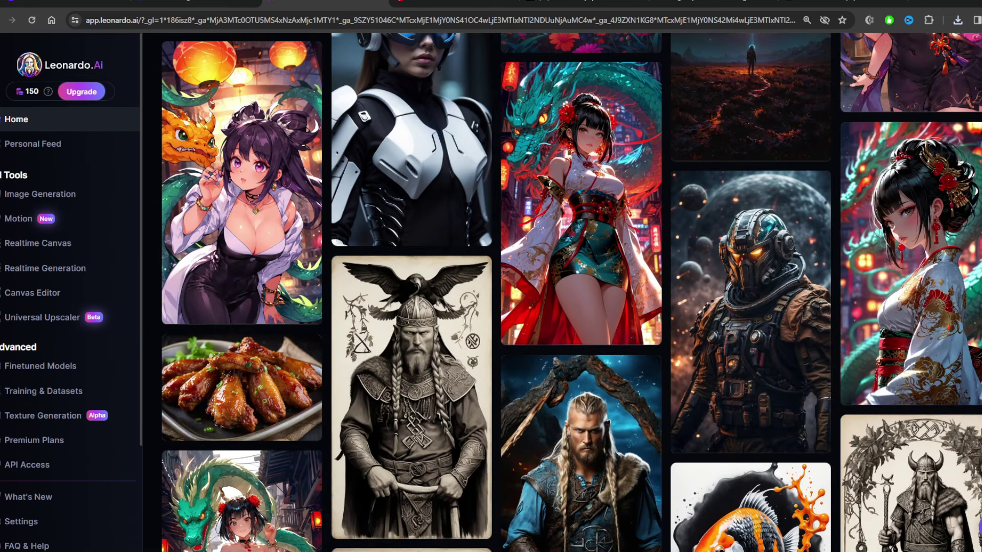
scroll(571, 292, "down", 8)
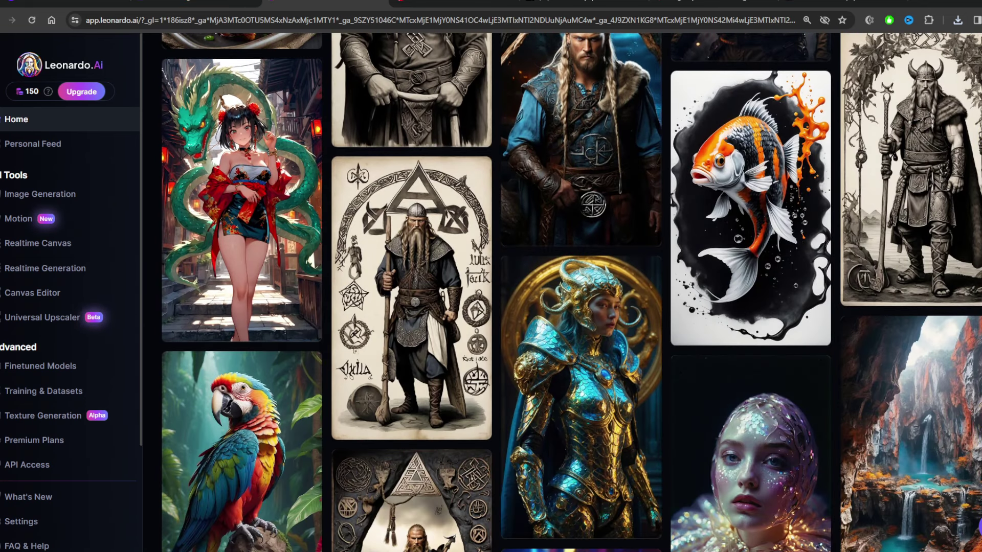
scroll(571, 292, "down", 15)
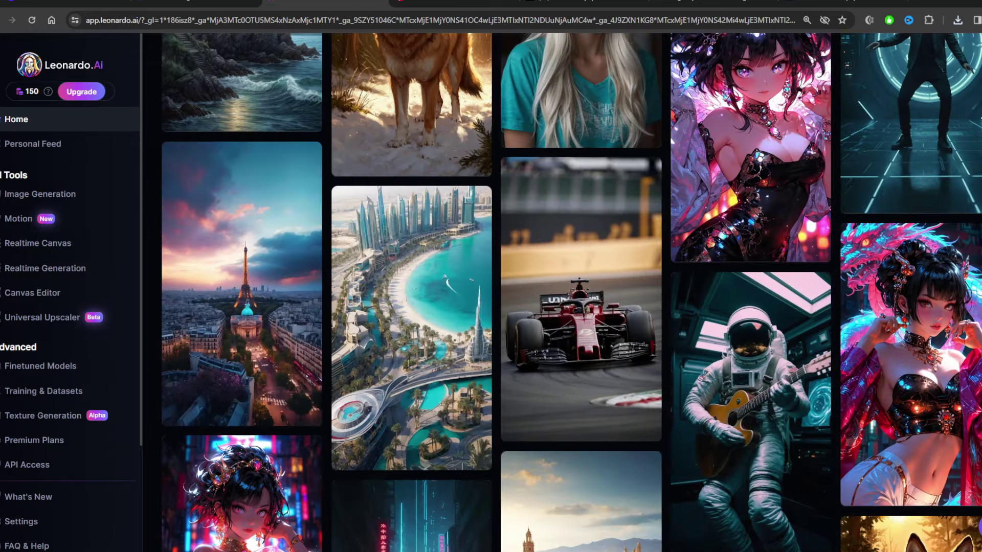
scroll(571, 292, "down", 20)
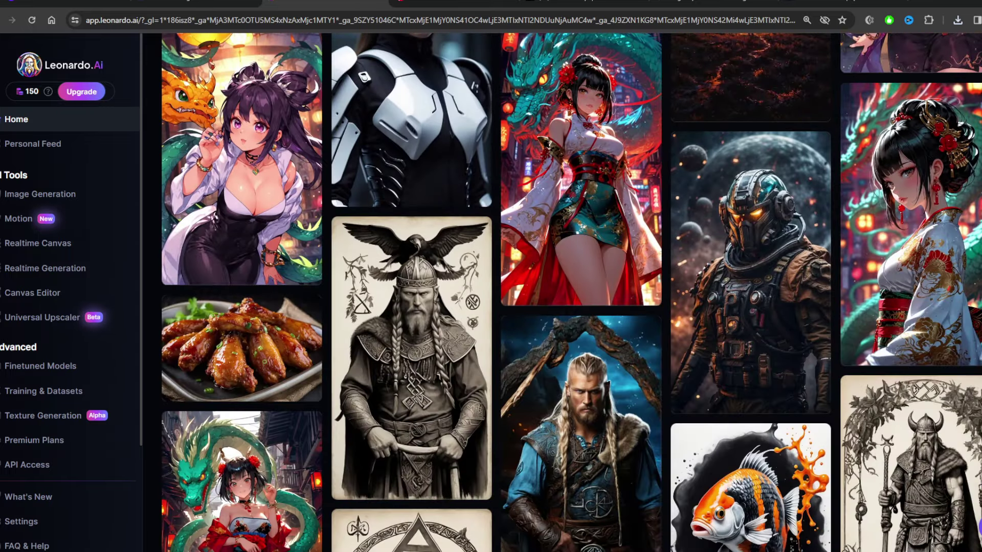
scroll(571, 291, "up", 10)
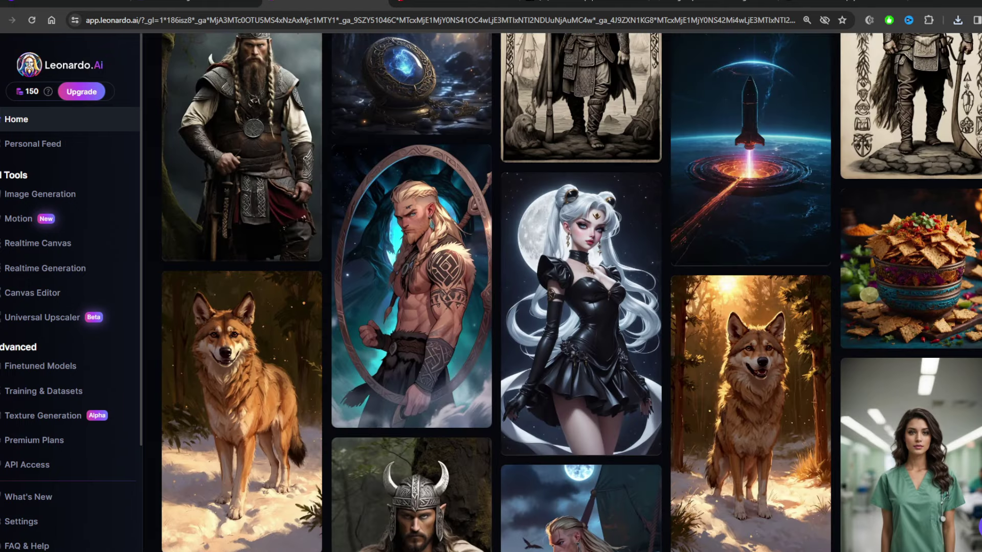
- Back in Canva, fill the last page with the uploaded parrot image and move that page to the start of the video
left_click(168, 3)
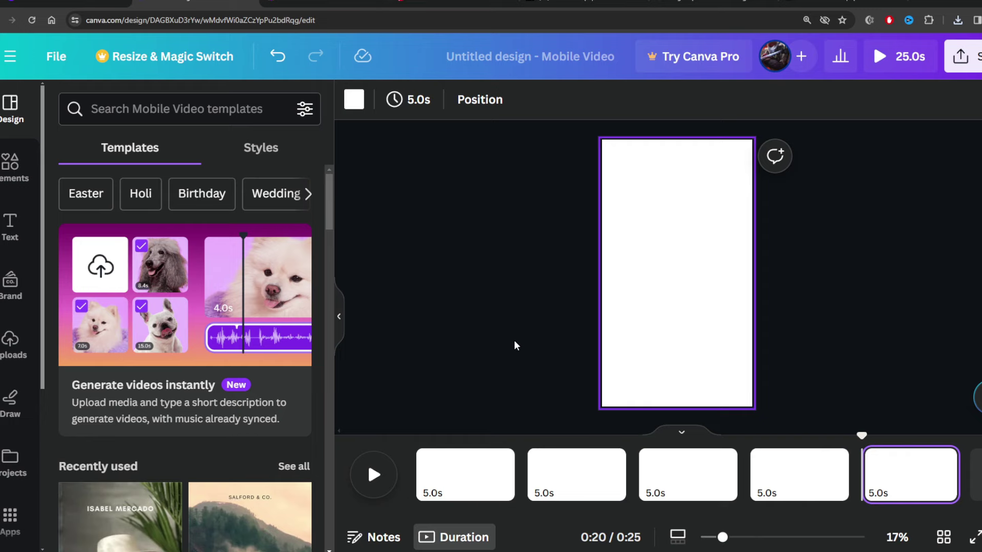
left_click(9, 341)
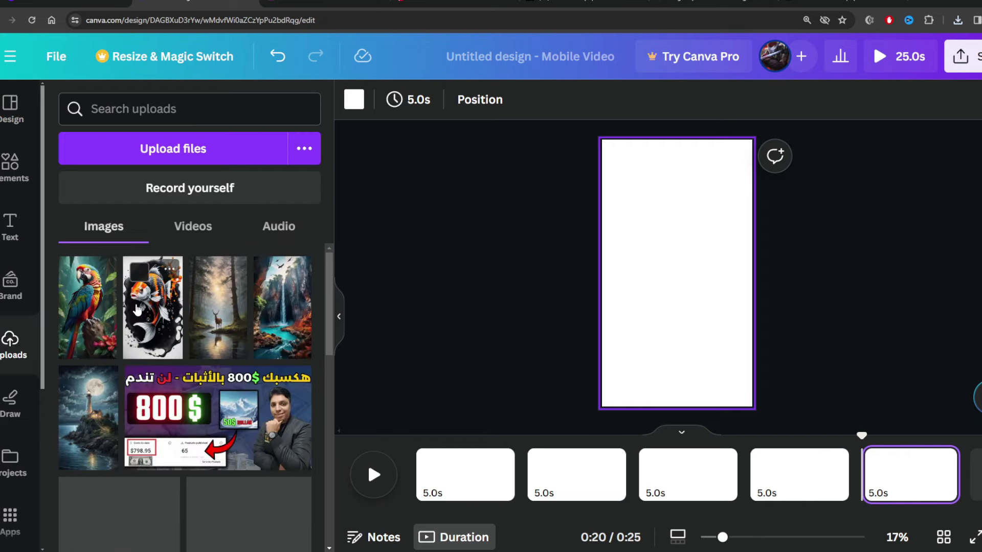
left_click(93, 320)
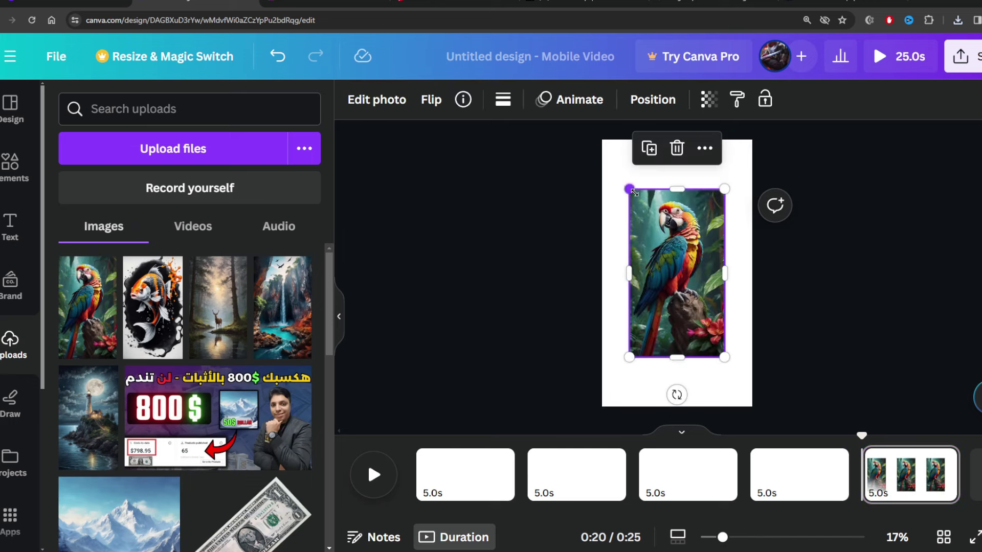
left_click_drag(628, 188, 602, 139)
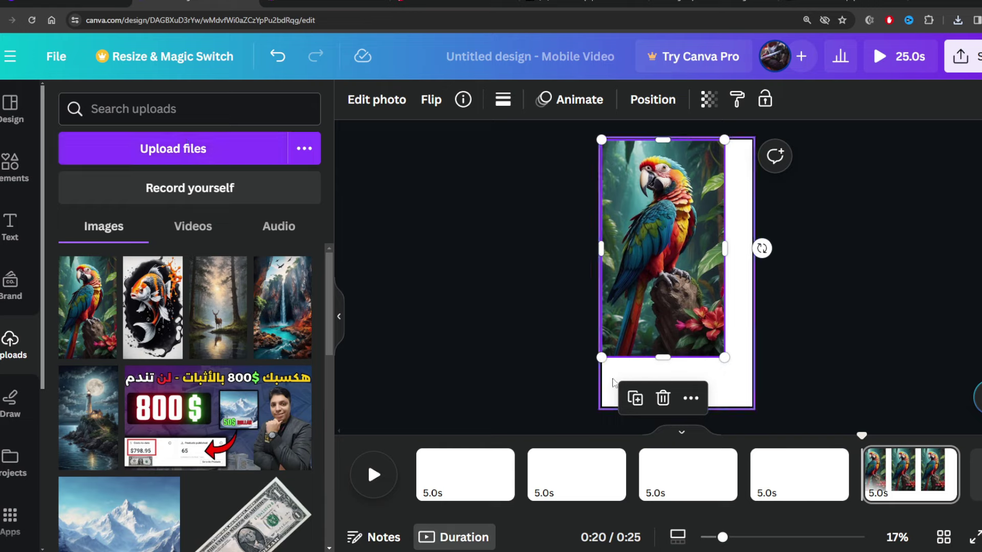
left_click_drag(723, 358, 760, 413)
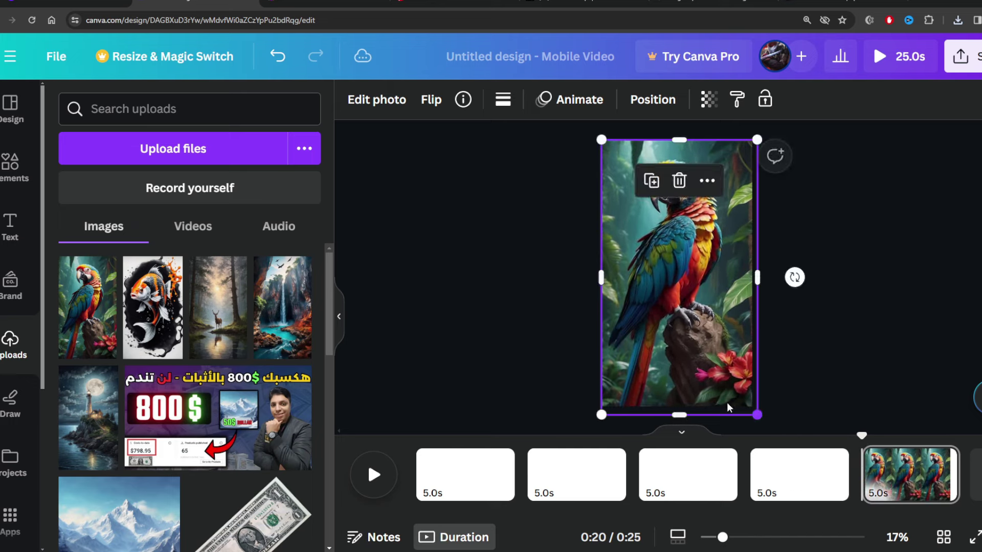
left_click_drag(915, 475, 718, 462)
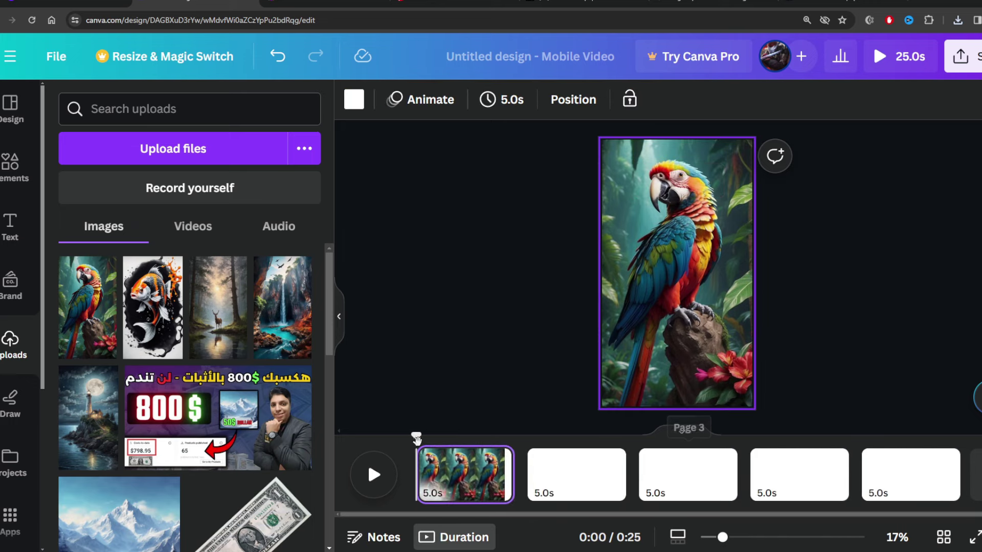
- Add the uploaded koi fish image to the second page and enlarge it to fill the page
left_click(556, 461)
left_click(152, 301)
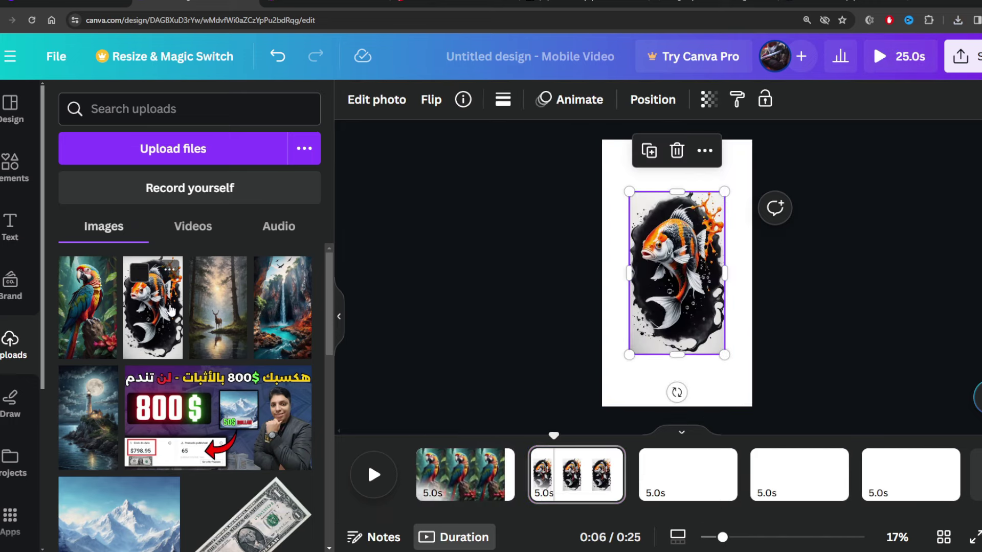
left_click_drag(629, 191, 598, 139)
left_click_drag(725, 355, 757, 411)
- Place the uploaded forest deer image on the third page and scale it to cover the whole page
left_click(657, 464)
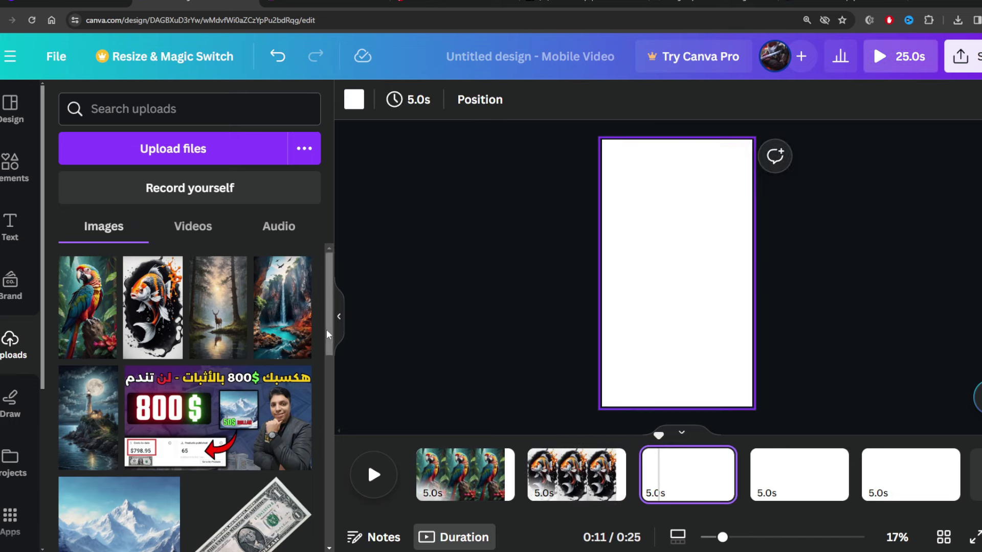
left_click(234, 318)
left_click_drag(628, 183, 599, 134)
left_click_drag(729, 366, 756, 413)
- Insert the uploaded waterfall image on the fourth page and stretch it proportionally over the full page
left_click(784, 469)
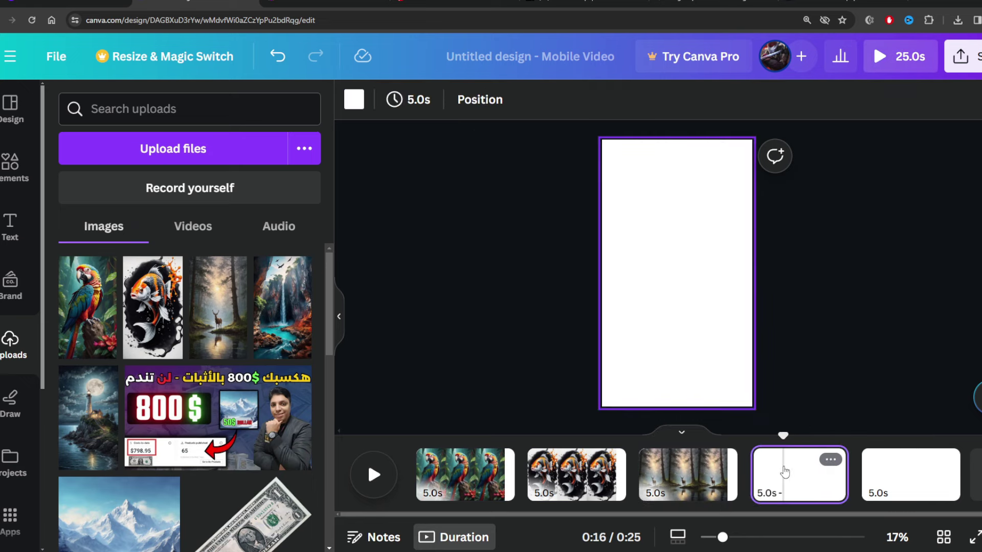
left_click(297, 320)
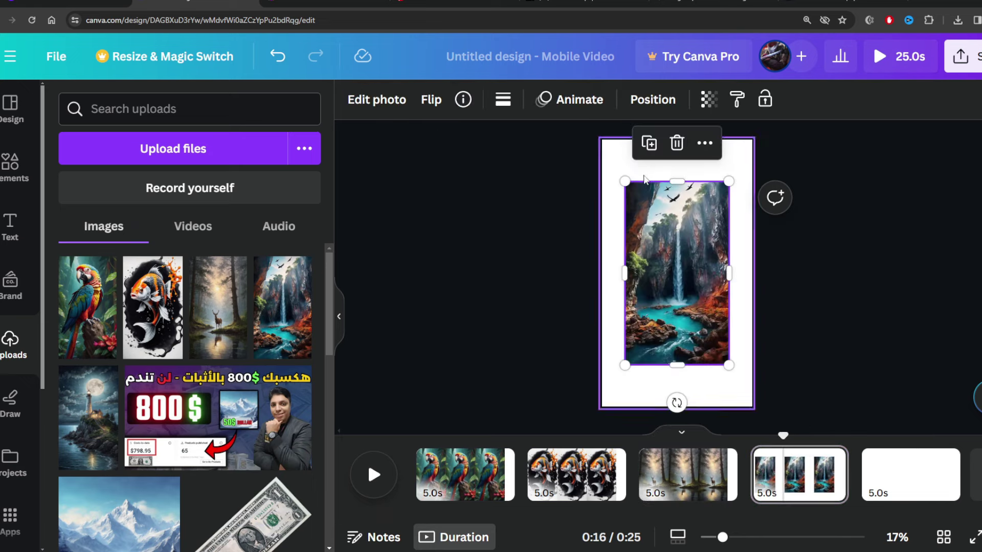
left_click_drag(620, 175, 575, 146)
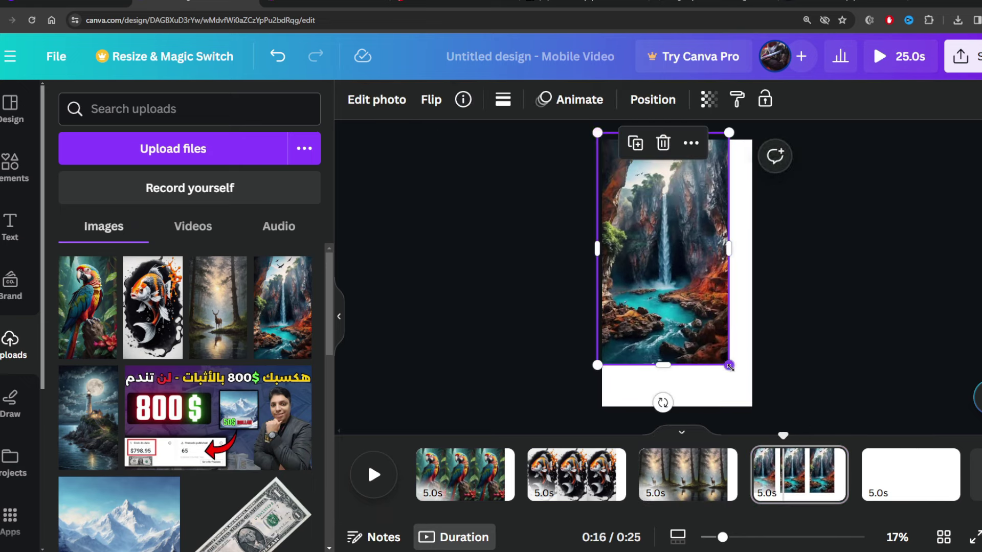
left_click_drag(729, 365, 882, 439)
- Put the uploaded moonlit lighthouse image on the fifth page and enlarge it until it covers the page
left_click(910, 463)
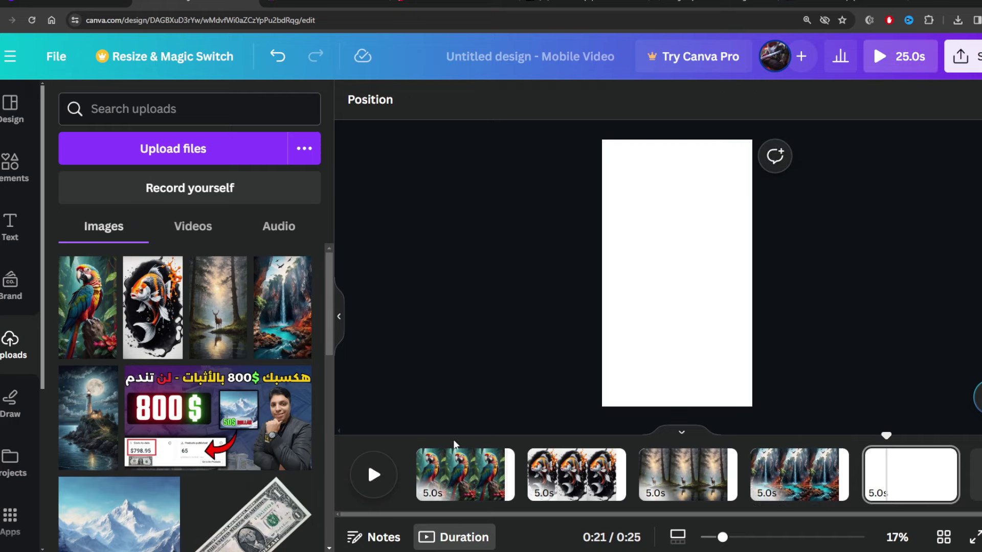
left_click(88, 420)
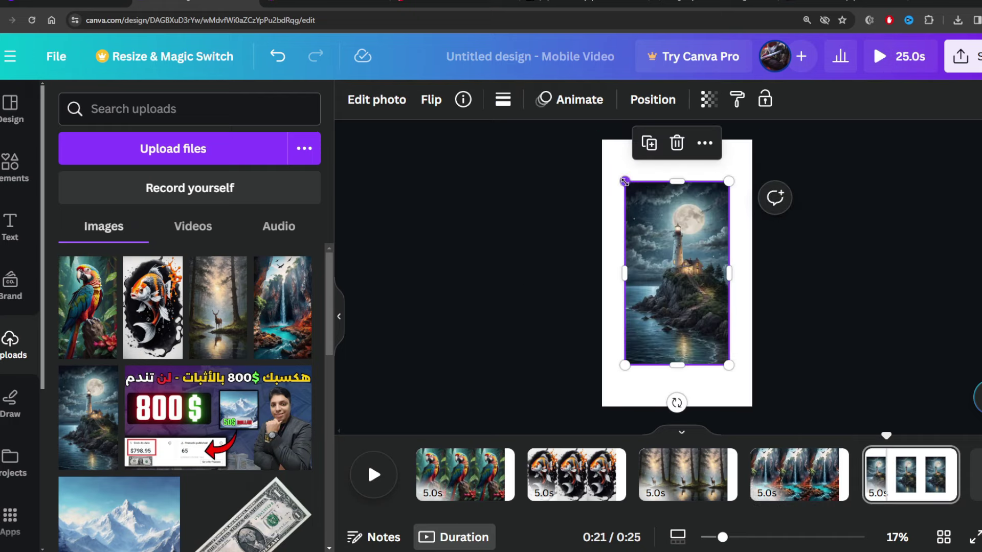
left_click_drag(625, 181, 595, 130)
left_click_drag(733, 362, 756, 412)
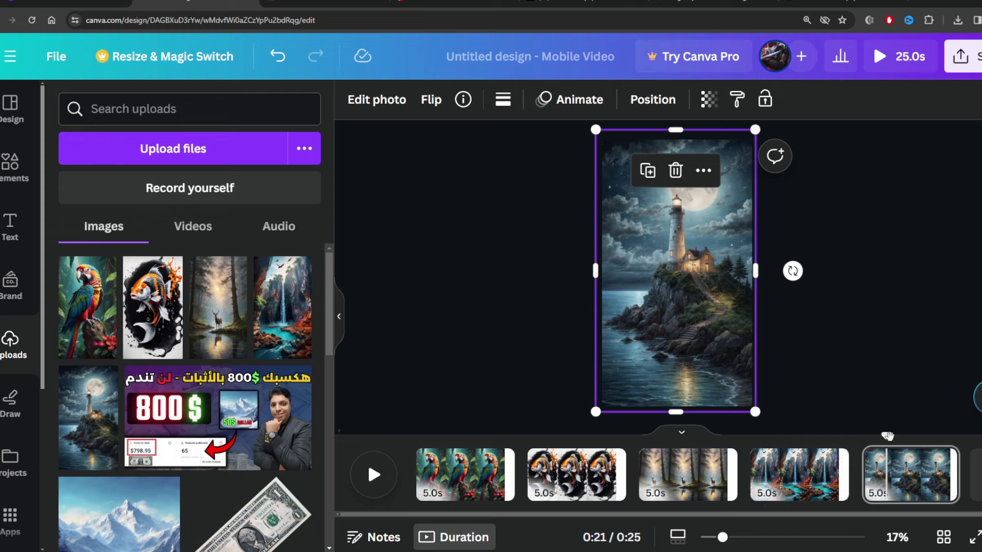
- Shorten the parrot page to 2.5 seconds, the koi fish page to 2.6 seconds and the forest page to 2.5 seconds
left_click_drag(887, 435, 404, 429)
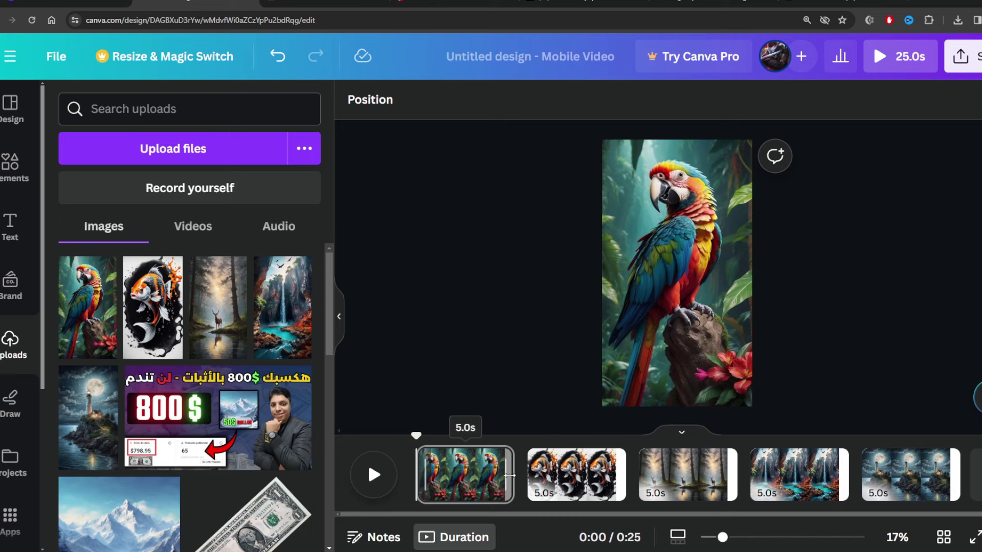
left_click_drag(510, 475, 461, 475)
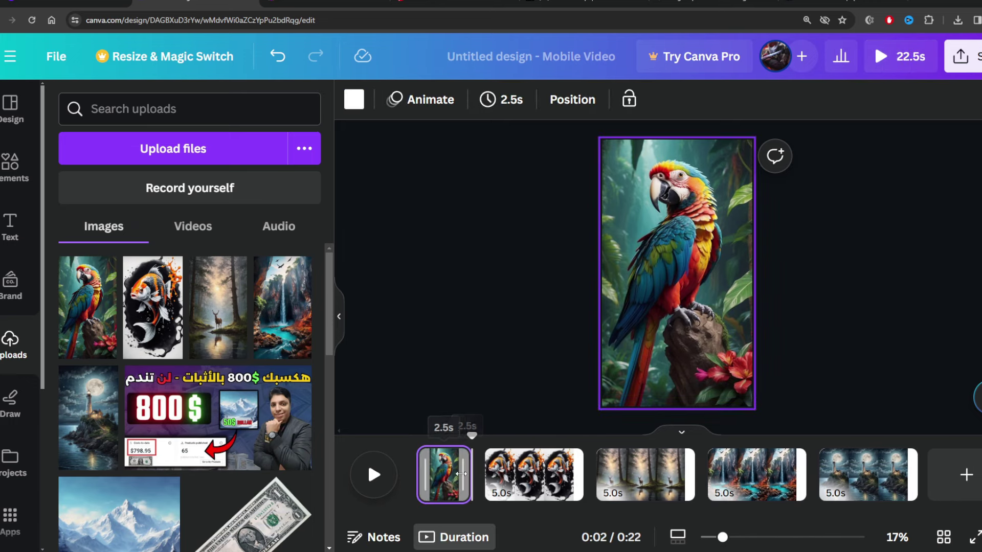
left_click(527, 476)
left_click_drag(576, 473, 537, 475)
left_click(606, 473)
left_click_drag(650, 474, 599, 472)
- Trim the waterfall and lighthouse pages to 2.5 seconds each
left_click(659, 474)
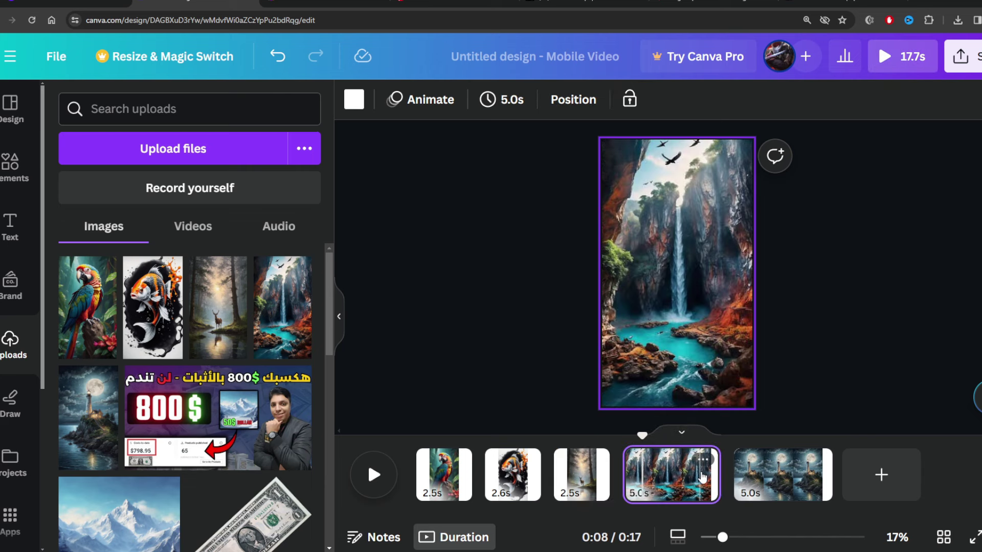
left_click_drag(717, 475, 665, 476)
left_click(699, 469)
left_click_drag(784, 474, 729, 473)
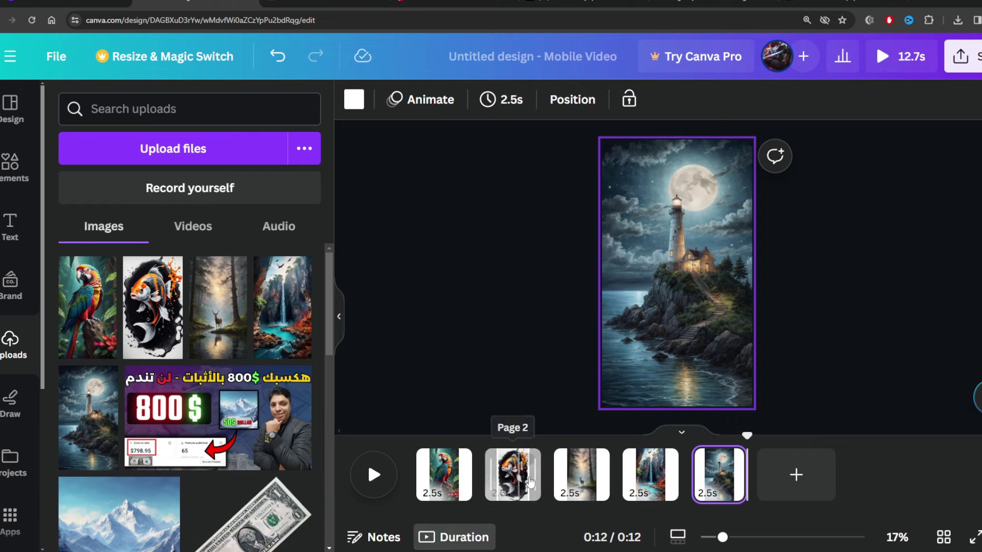
- Add the Match & Move transition at each of the four joins between the five pages
mouse_move(484, 493)
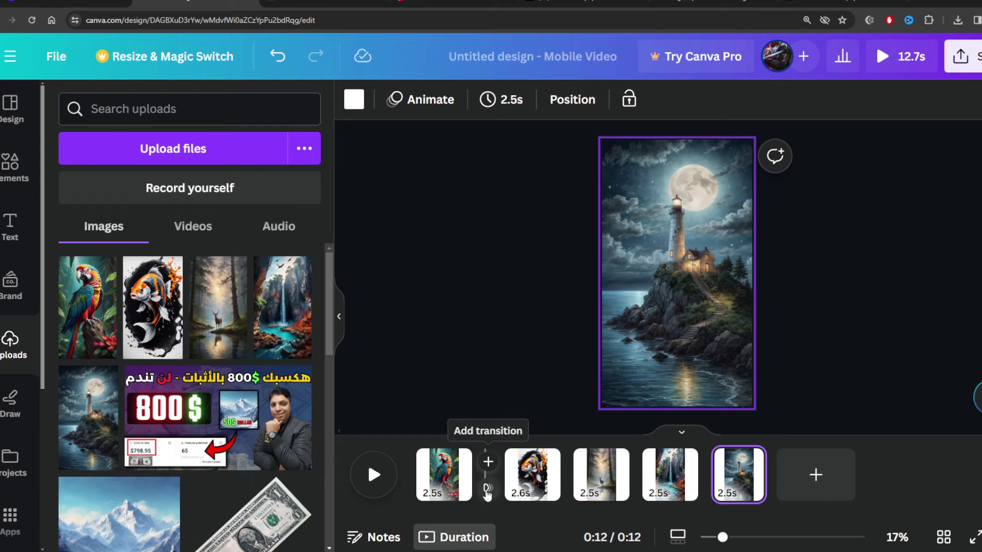
left_click(487, 492)
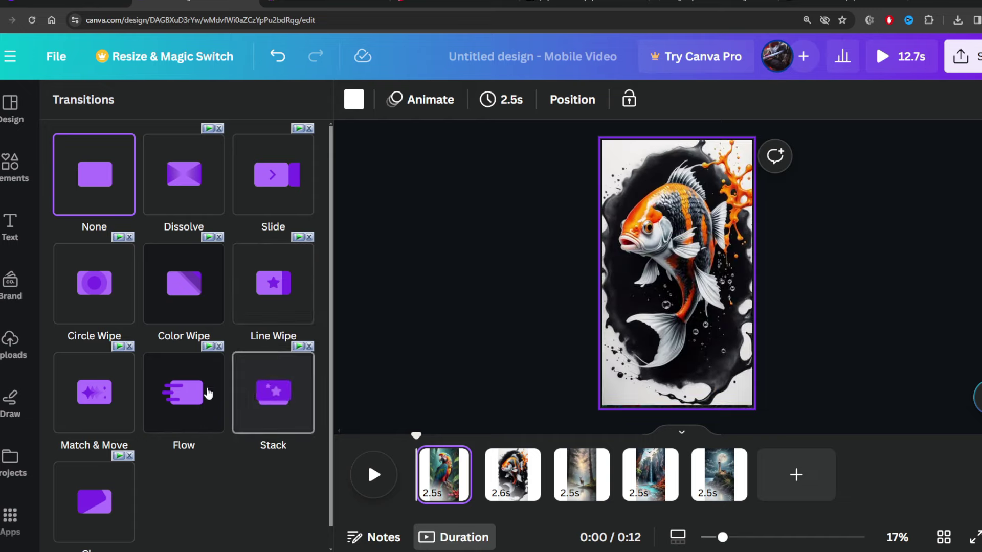
left_click(88, 403)
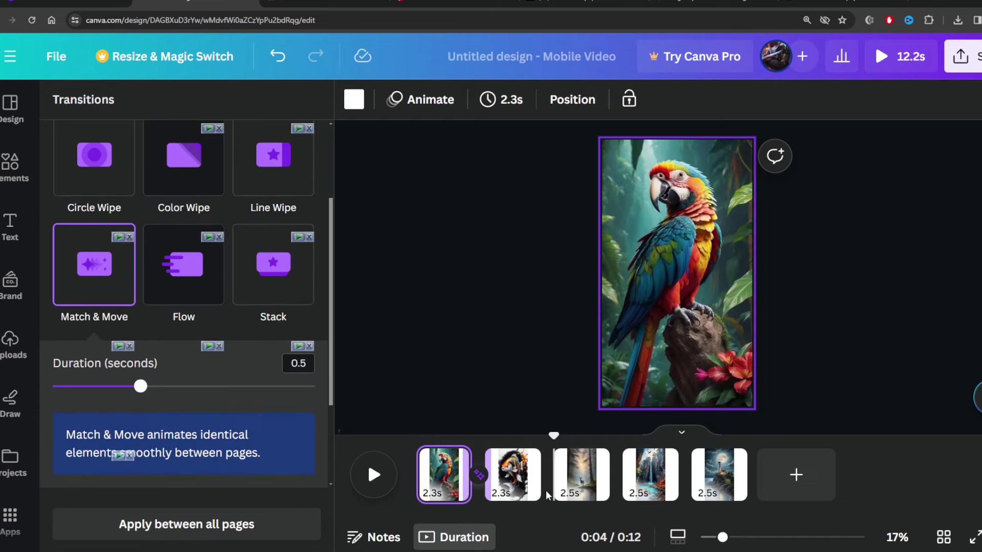
left_click(557, 487)
left_click(91, 330)
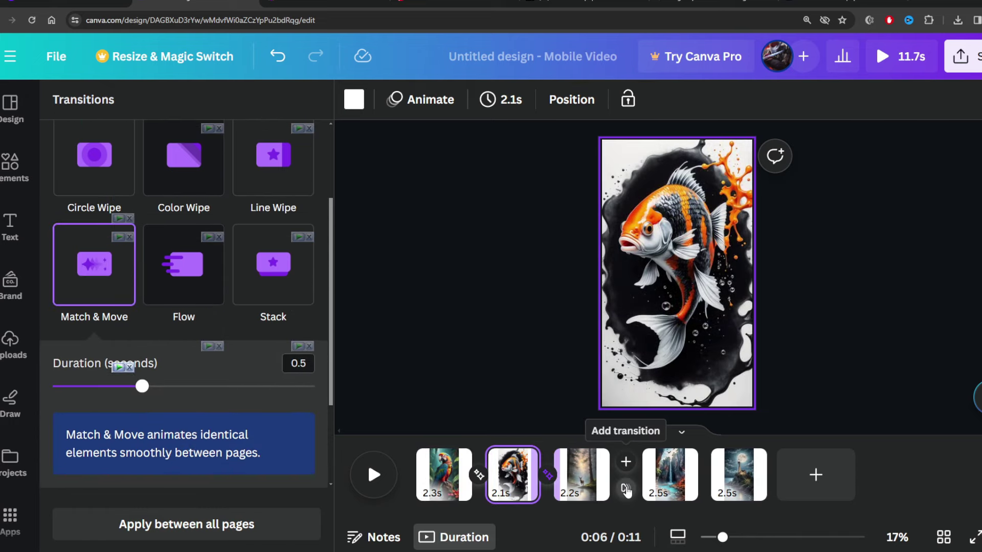
left_click(620, 489)
left_click(110, 314)
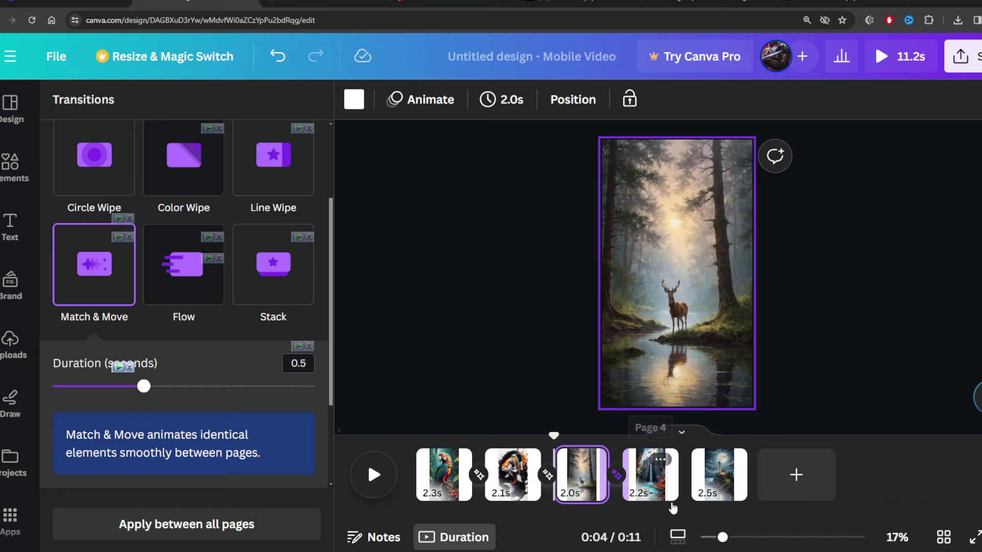
left_click(686, 475)
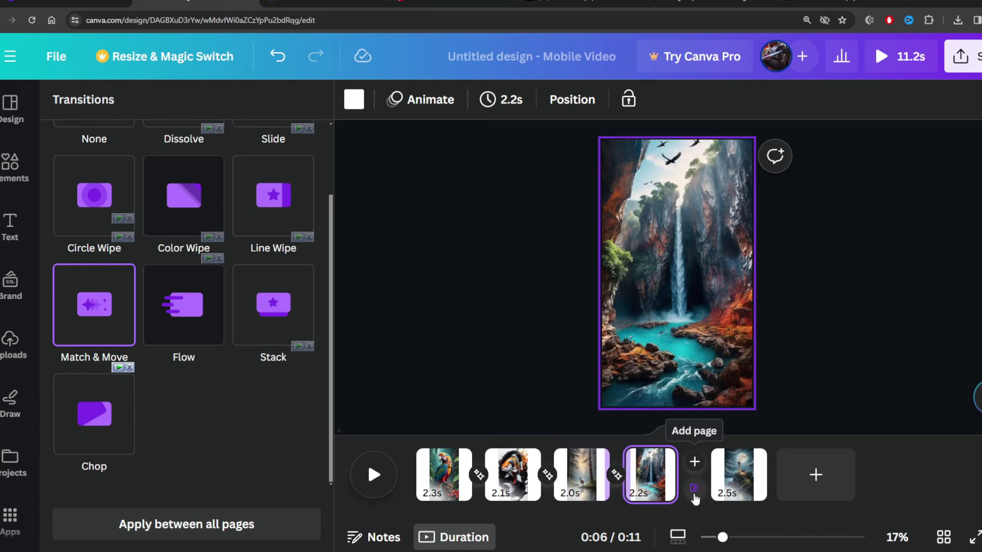
left_click(70, 341)
- Play the video from the start to check the page transitions, and return the playhead to the beginning
left_click_drag(621, 436, 382, 432)
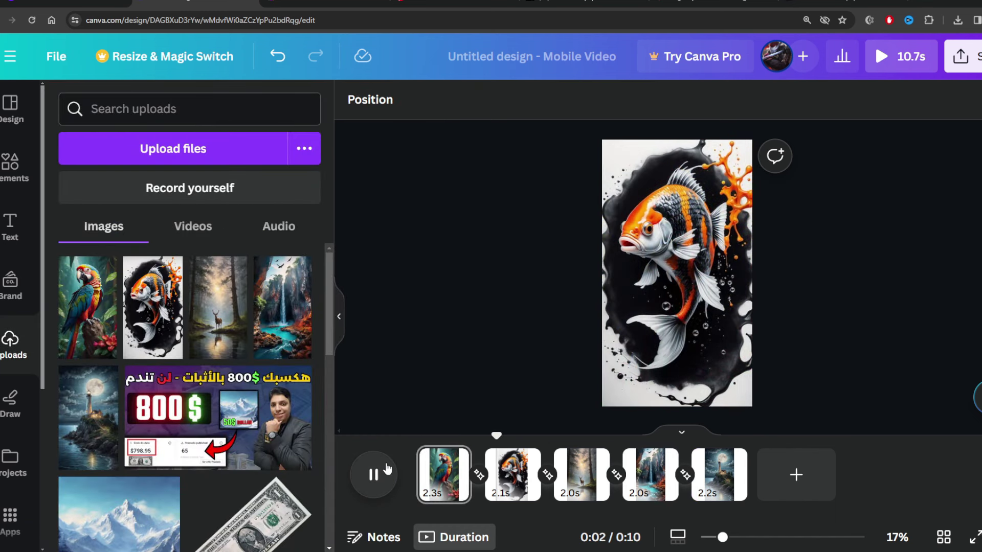
left_click(338, 328)
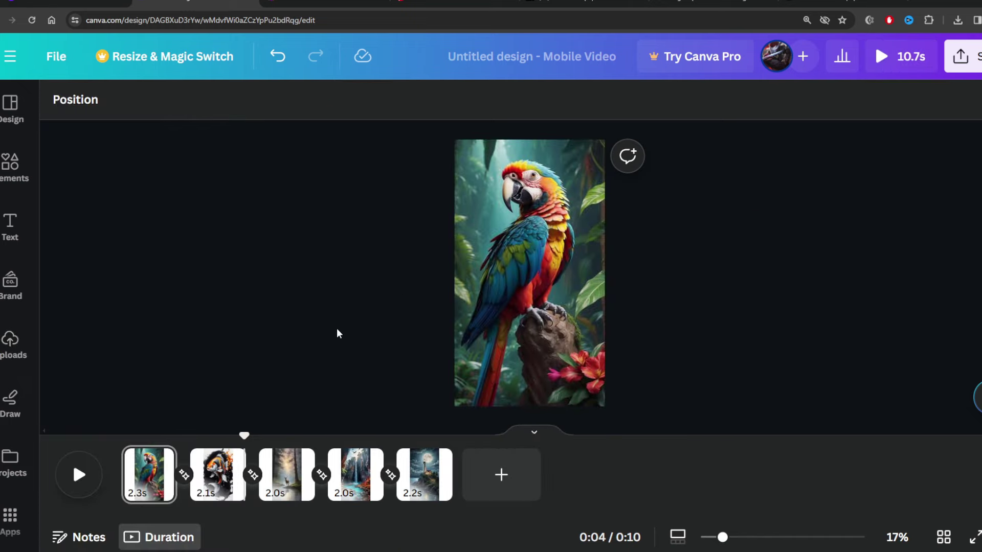
left_click(83, 472)
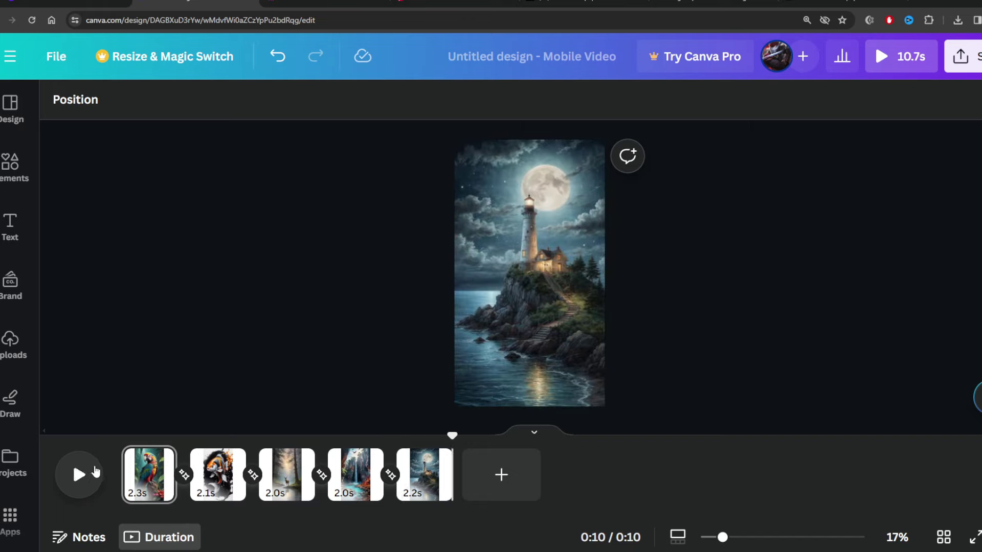
left_click_drag(397, 429, 117, 407)
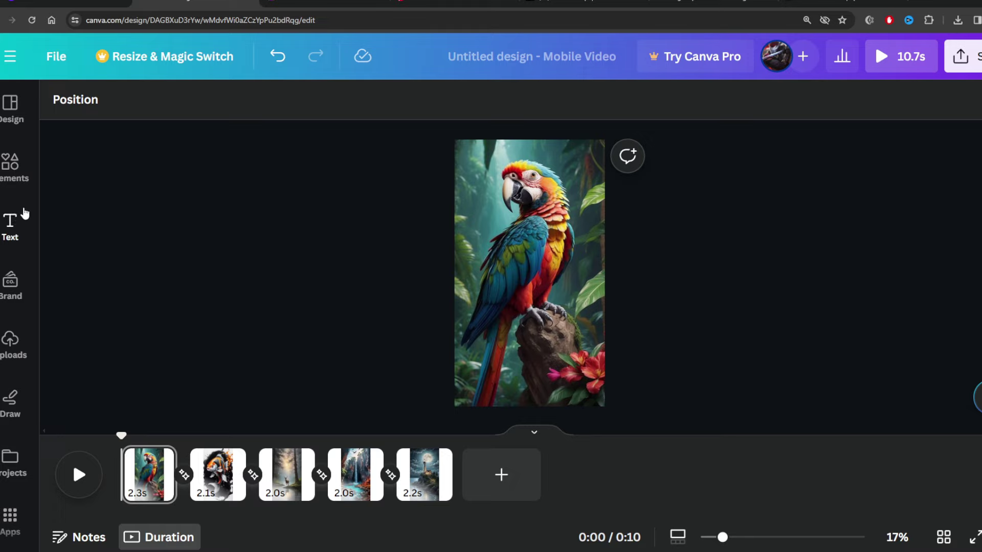
- Add a heading reading "Download for free" to the parrot page and place it near the page's lower edge
left_click(10, 225)
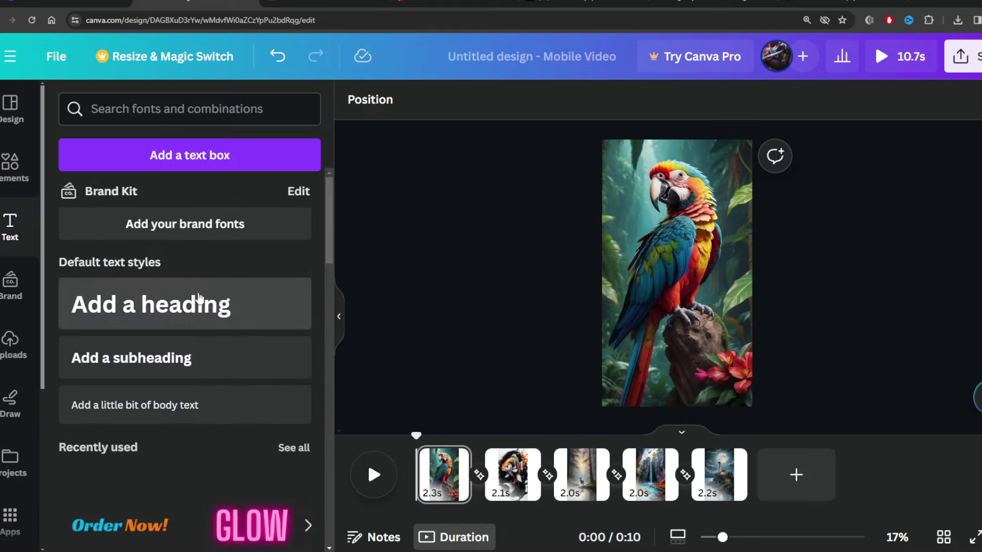
left_click(210, 304)
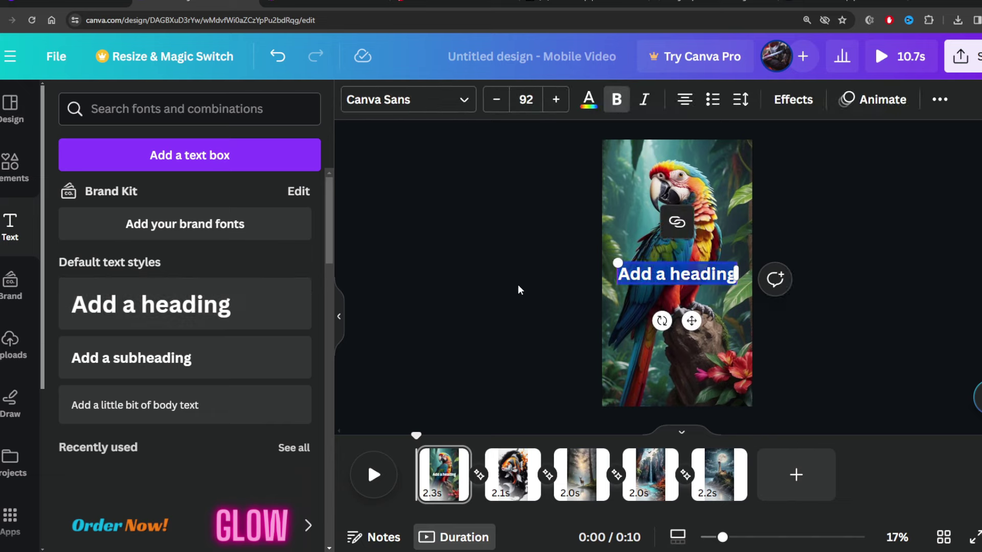
type("Downld")
type("ad")
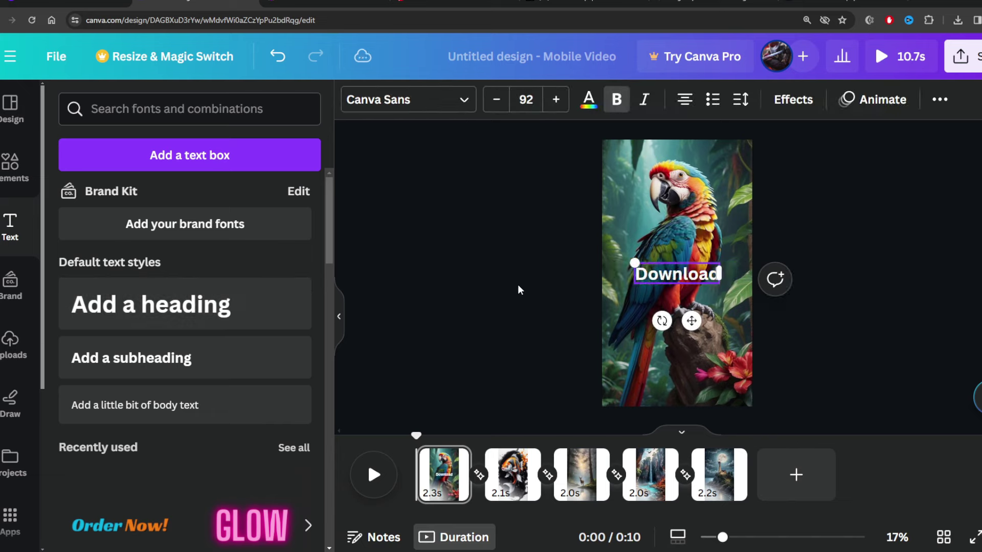
type(" for free")
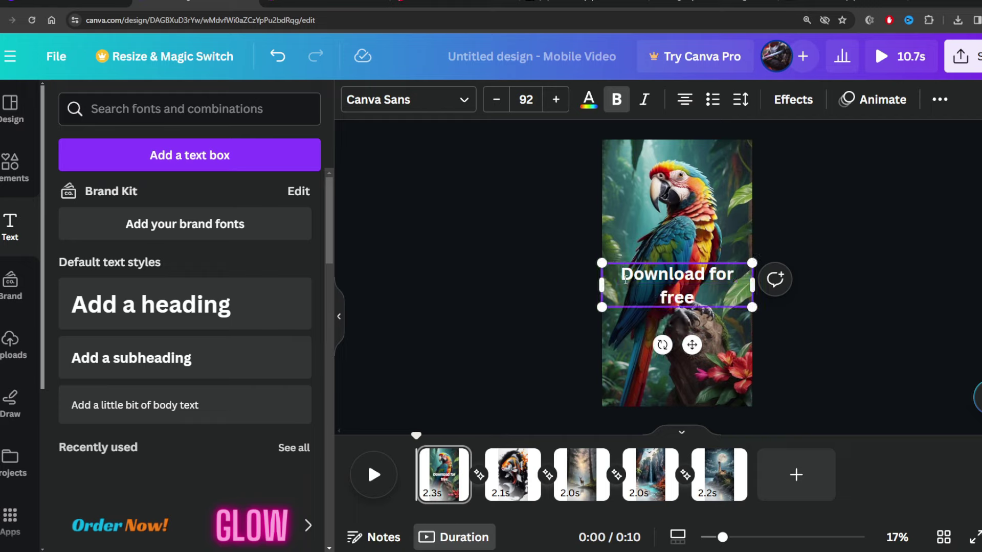
left_click_drag(707, 285, 708, 369)
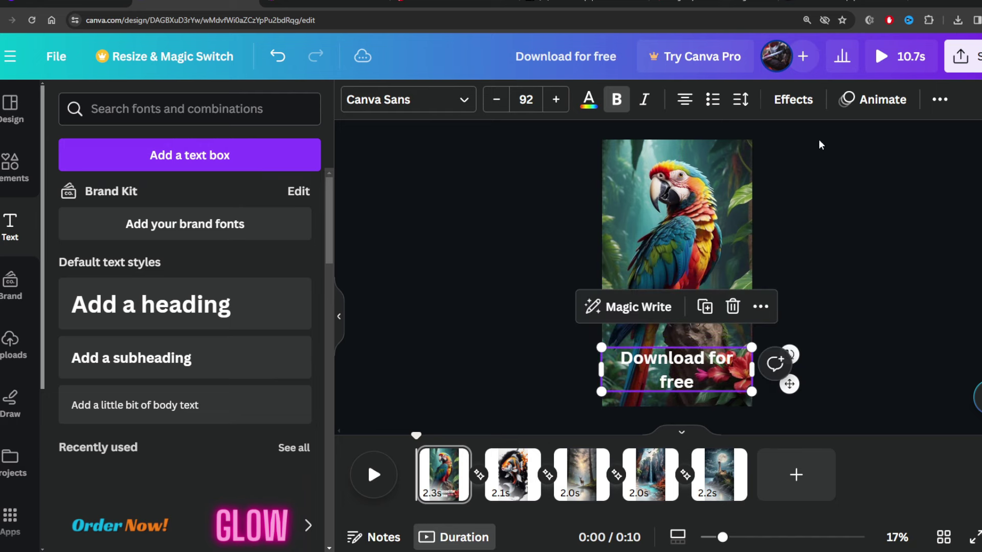
- Apply the Background effect style to the "Download for free" heading
left_click(796, 106)
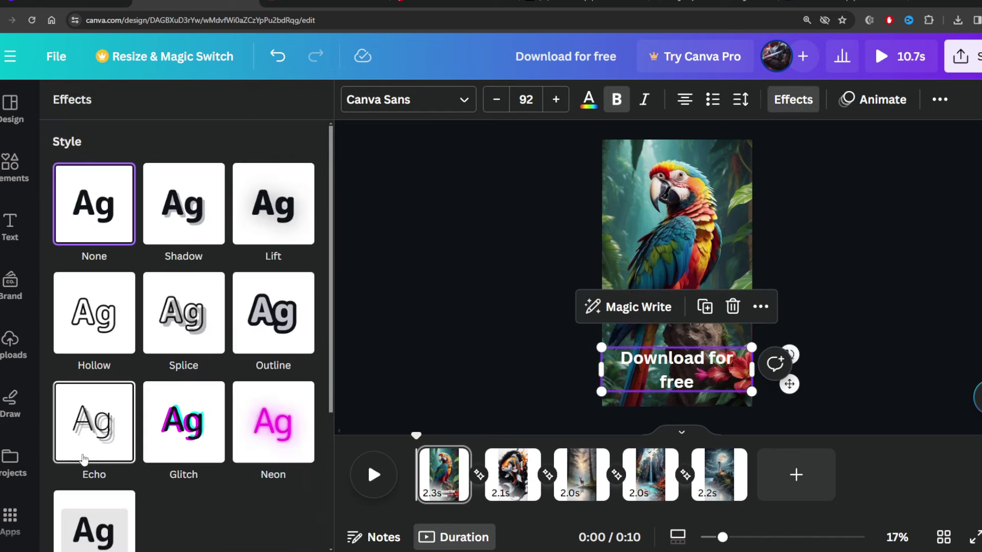
left_click(95, 526)
scroll(273, 456, "down", 1)
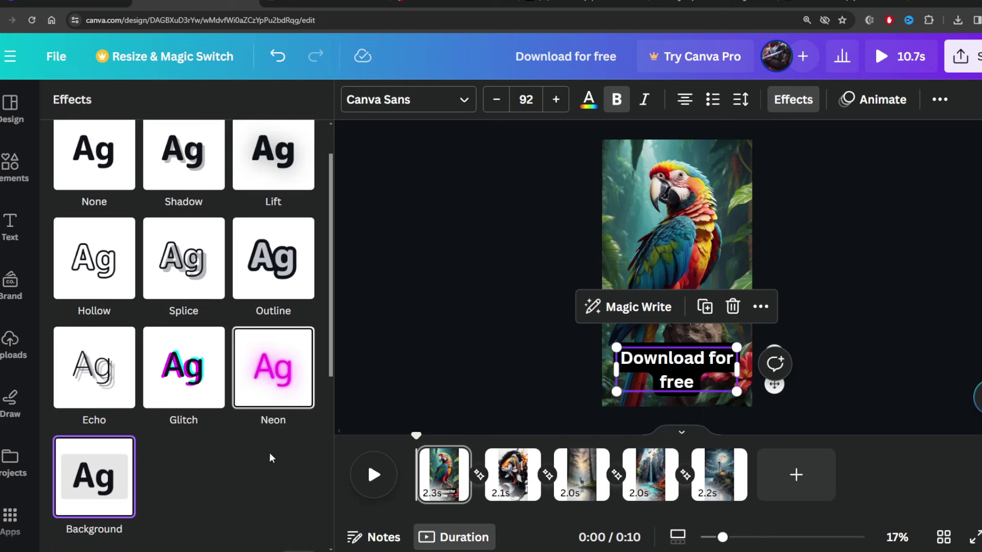
left_click(529, 359)
- Enlarge the "Download for free" heading to a font size of about 115 so it spans the page width
left_click(659, 361)
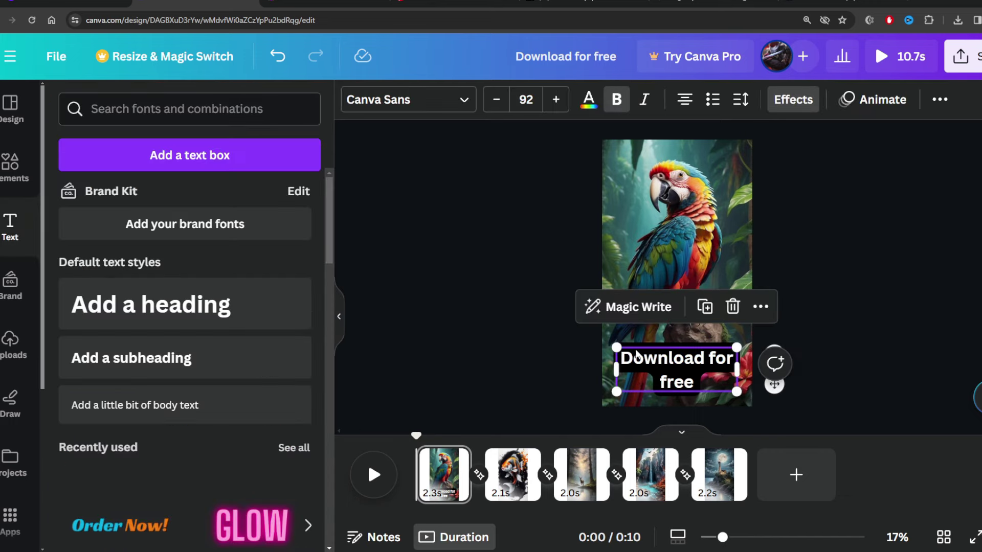
left_click_drag(616, 347, 595, 345)
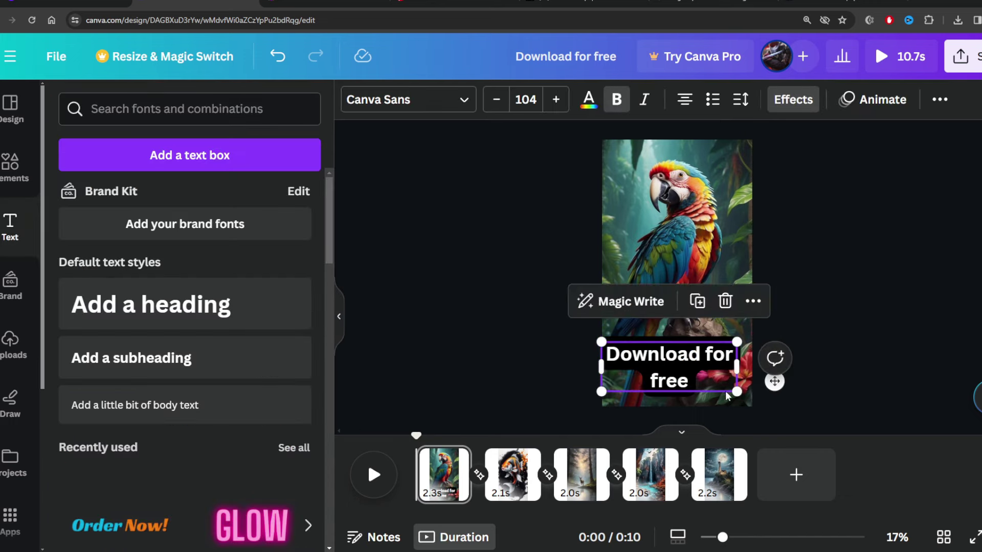
left_click_drag(736, 392, 748, 402)
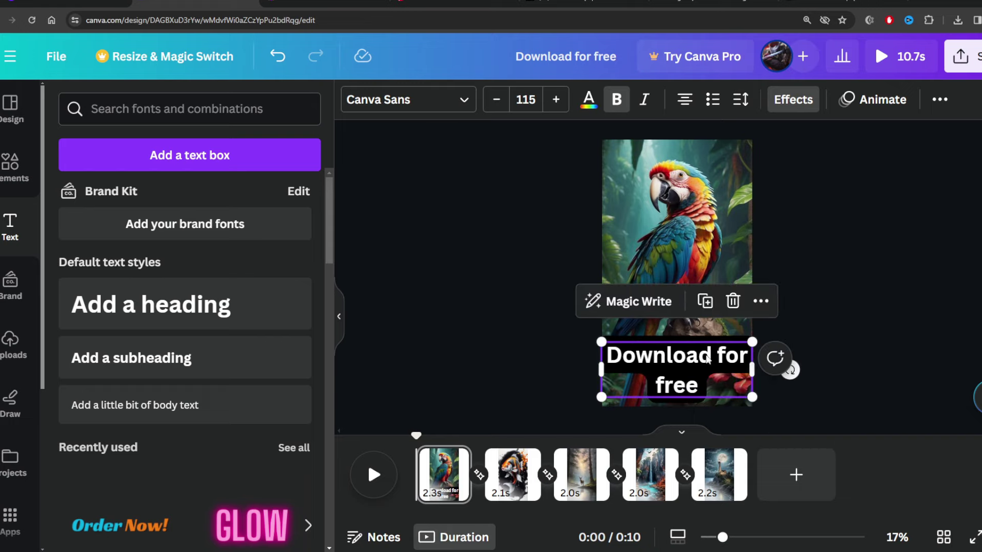
left_click(788, 394)
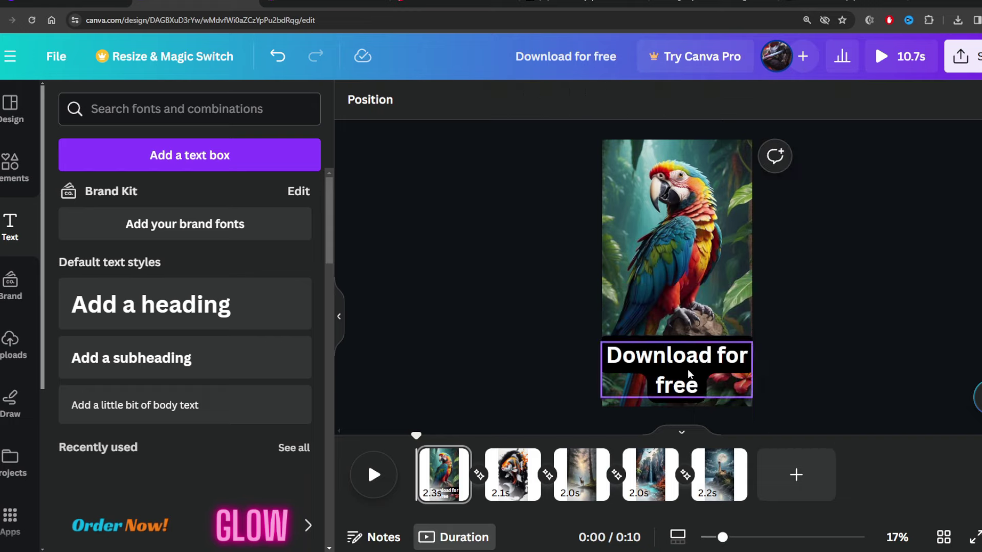
mouse_move(416, 435)
left_mouse_down()
mouse_move(495, 433)
mouse_move(425, 435)
left_mouse_up()
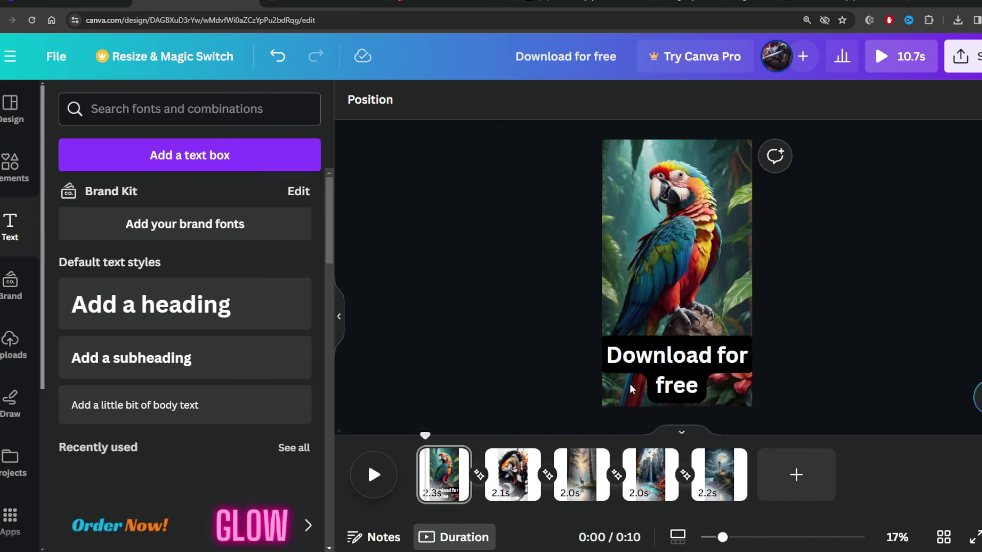
mouse_move(425, 435)
left_mouse_down()
mouse_move(708, 435)
mouse_move(414, 433)
left_mouse_up()
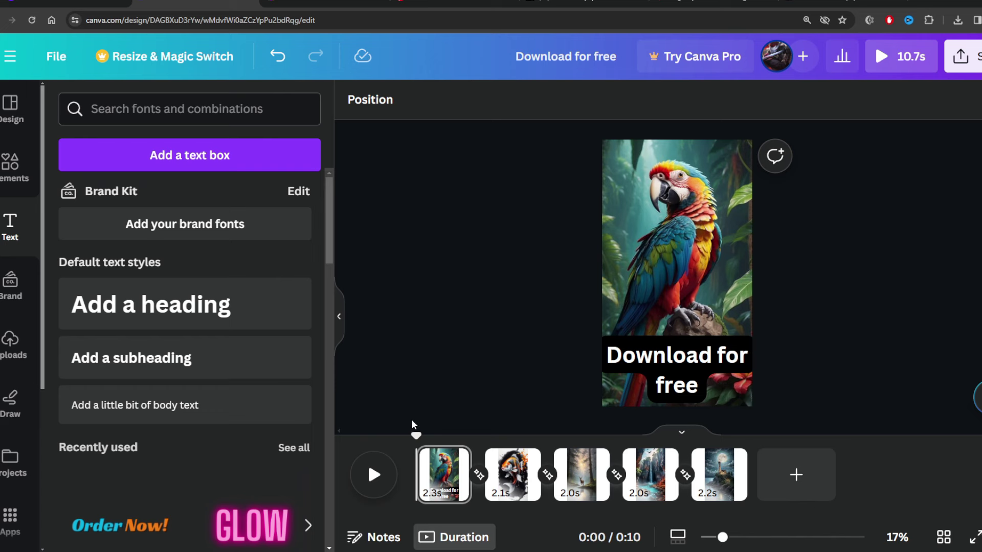
left_click(325, 6)
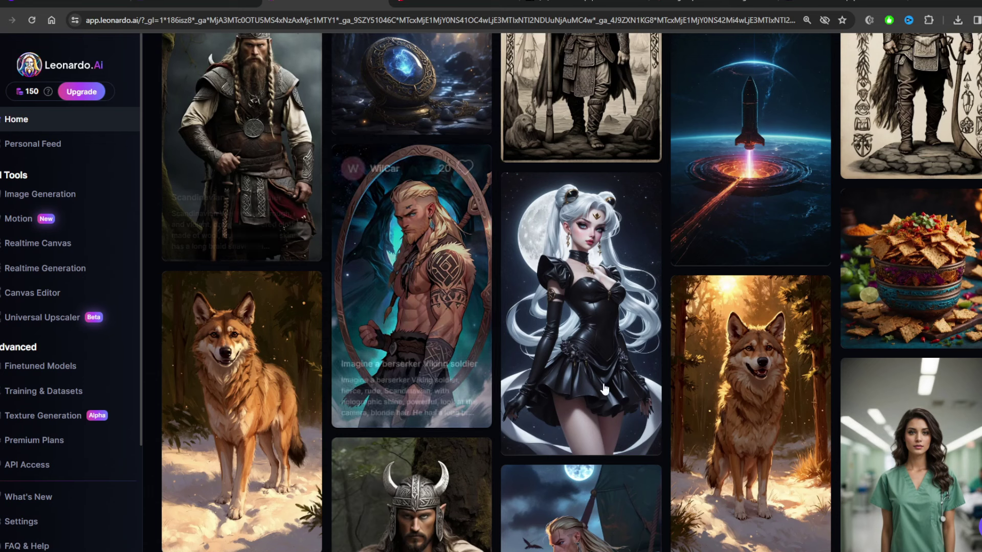
left_click(198, 7)
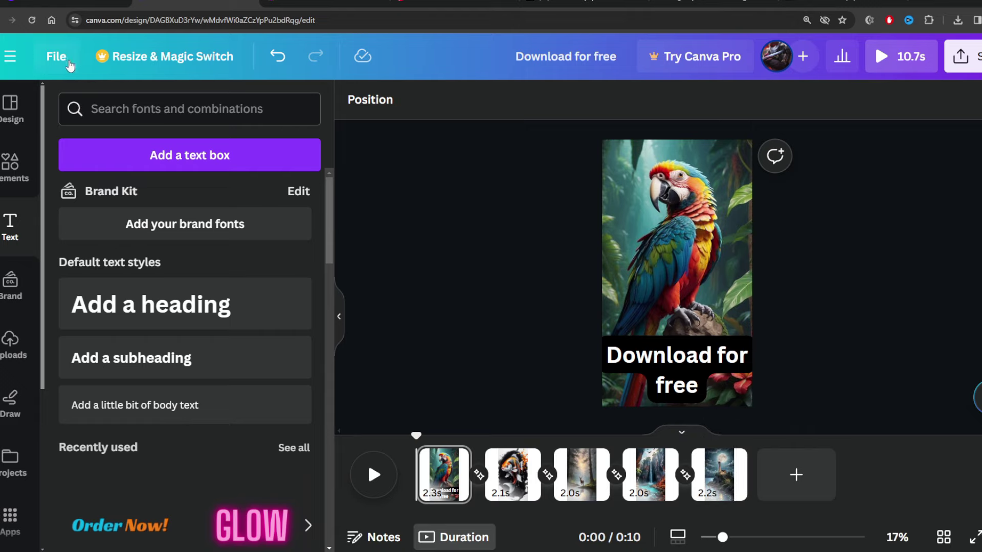
- Download all five pages as a 1080p MP4 video and play the exported file from the TikTok folder
left_click(67, 60)
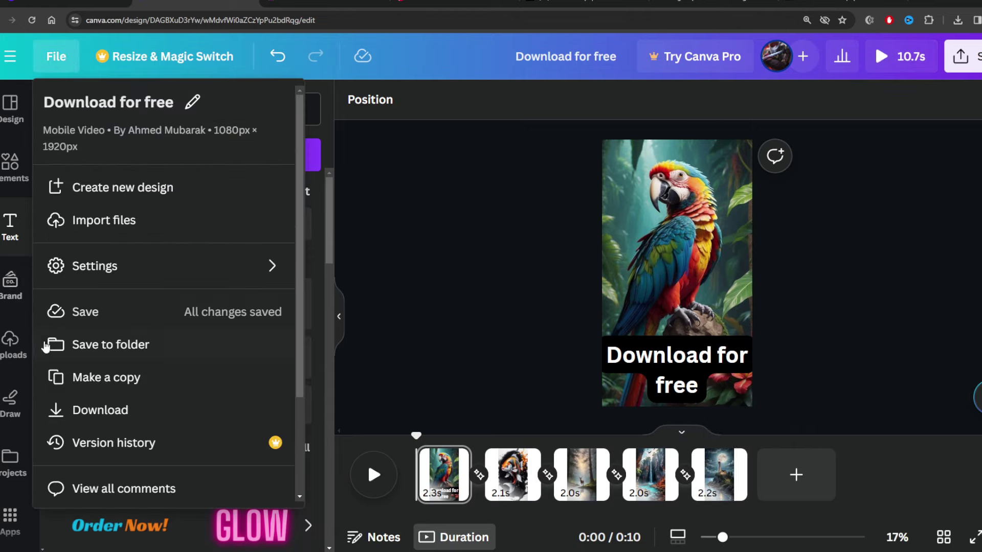
left_click(144, 412)
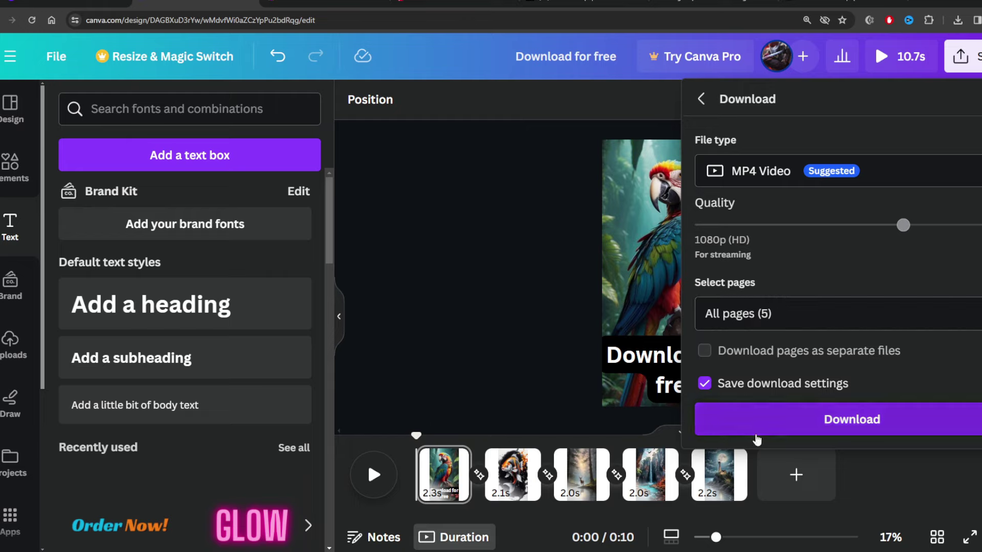
left_click(756, 431)
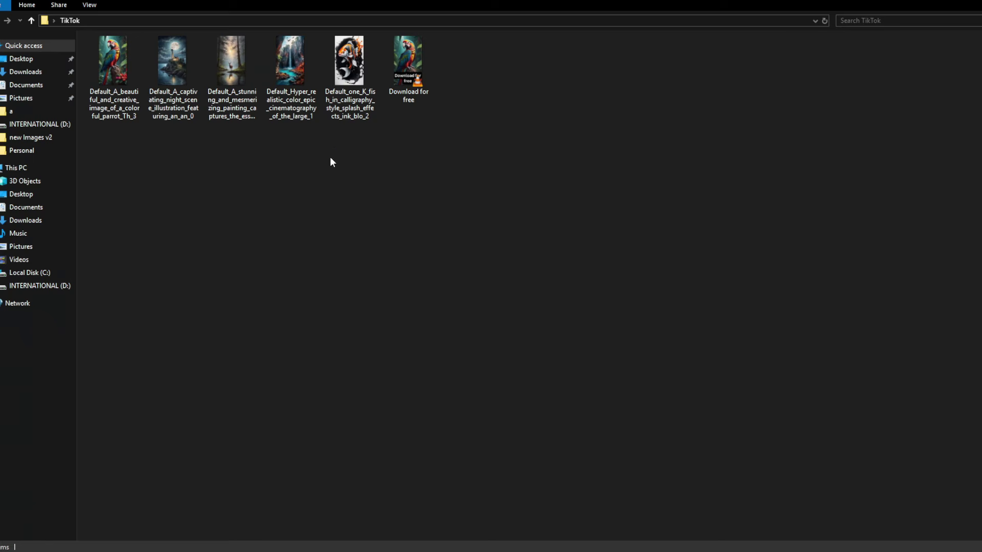
double_click(407, 84)
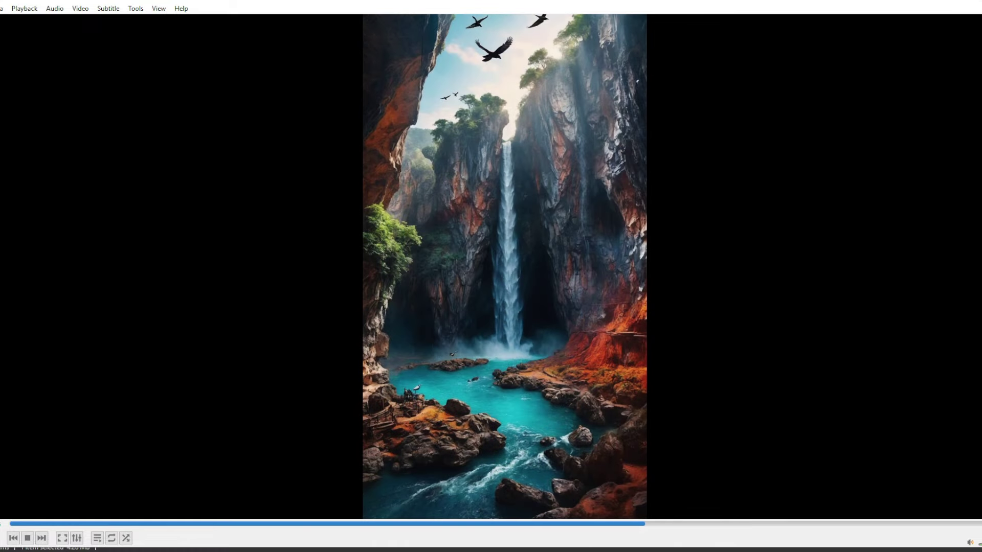
key("ctrl+q")
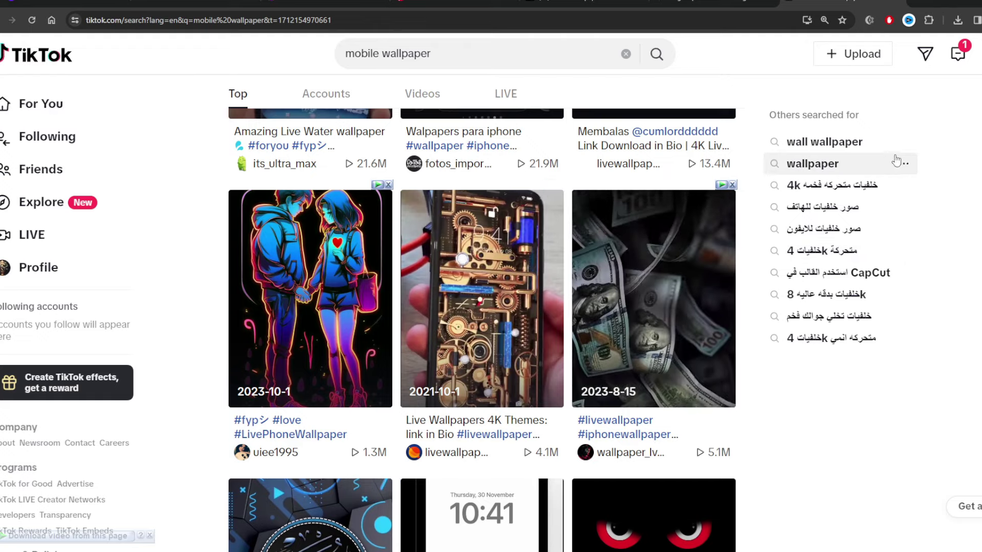
- On TikTok, upload the "Download for free" video from the Desktop's TikTok folder and caption it "Mobile Wallpaper 4K HD"
left_click(843, 65)
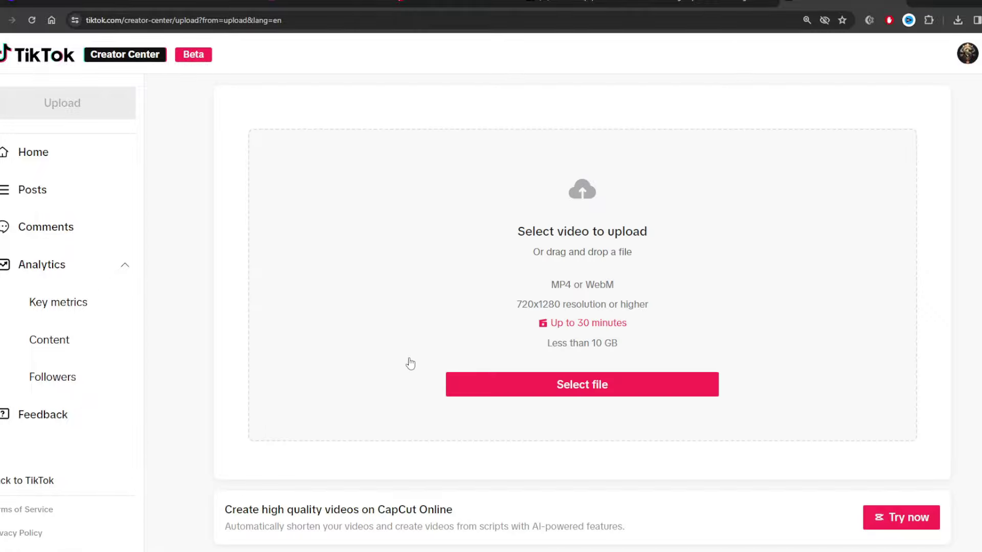
left_click(560, 386)
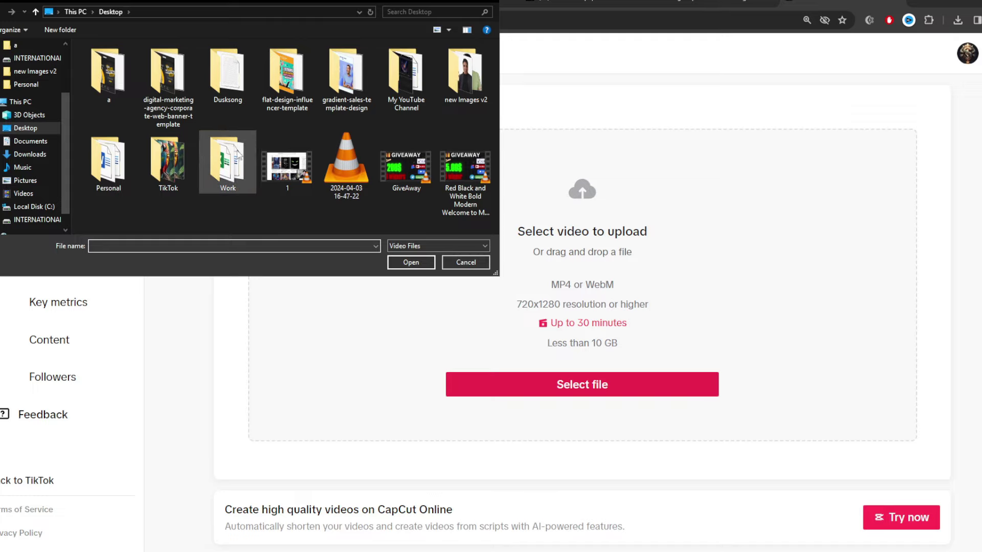
double_click(173, 174)
left_click(121, 93)
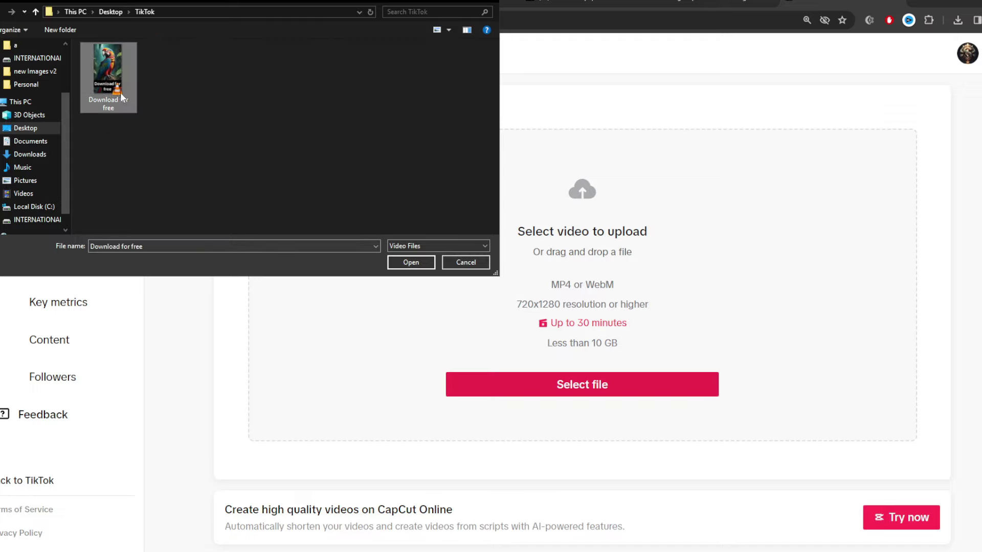
left_click(410, 264)
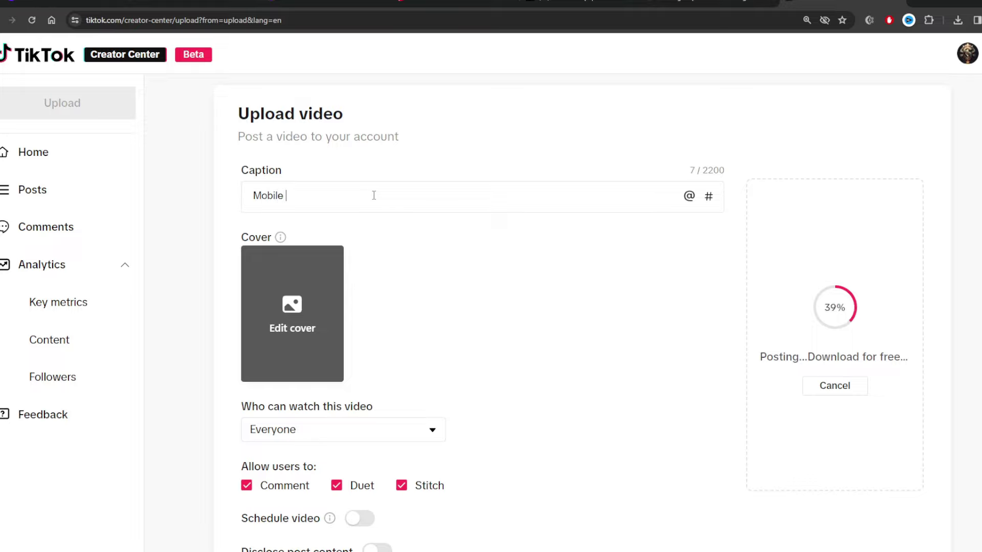
type("Wallpaper 4K HD")
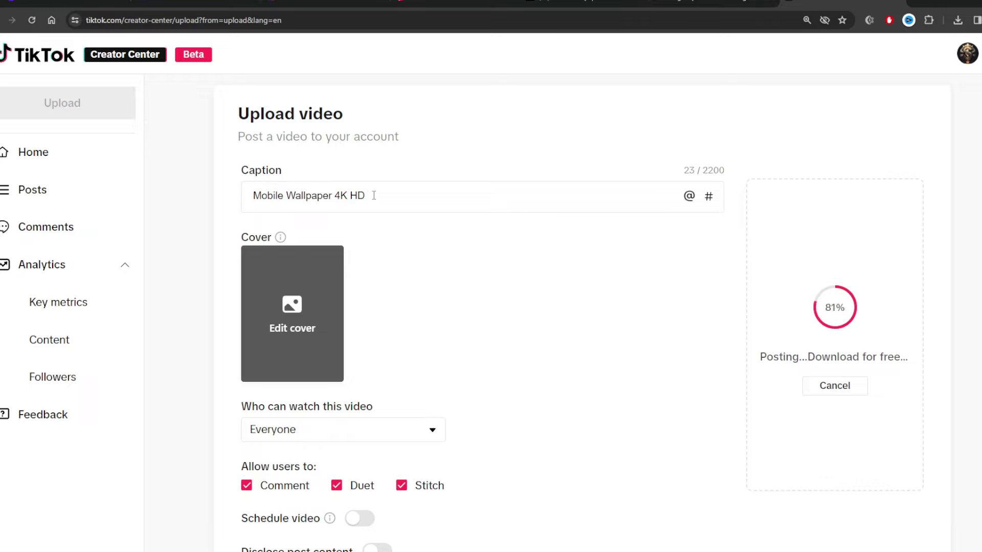
- Complete the caption as "Mobile Wallpaper 4K HD 2024 - Download for Free #wallpaper #mobilewallpaper #wallpaper #wallpapers" and play the video preview
type("- Downloa")
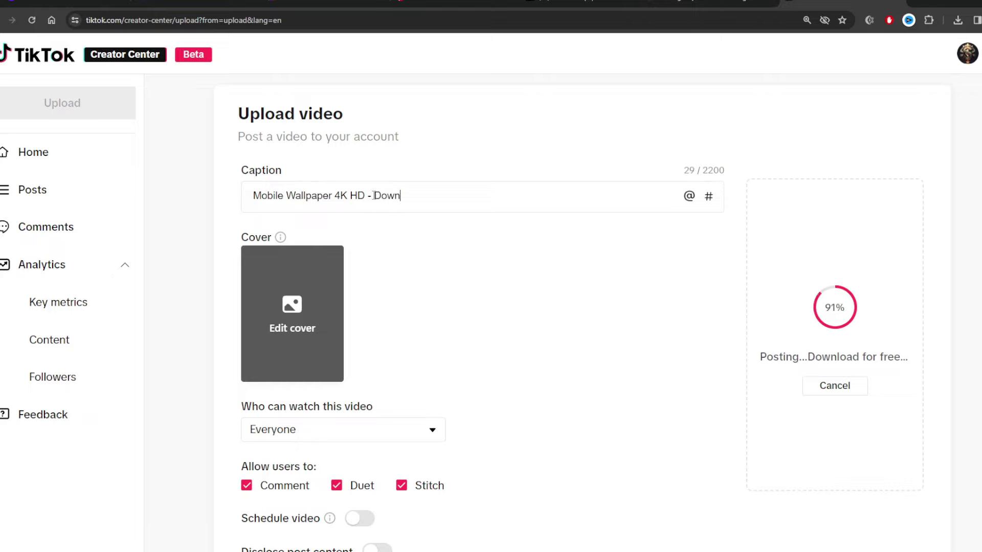
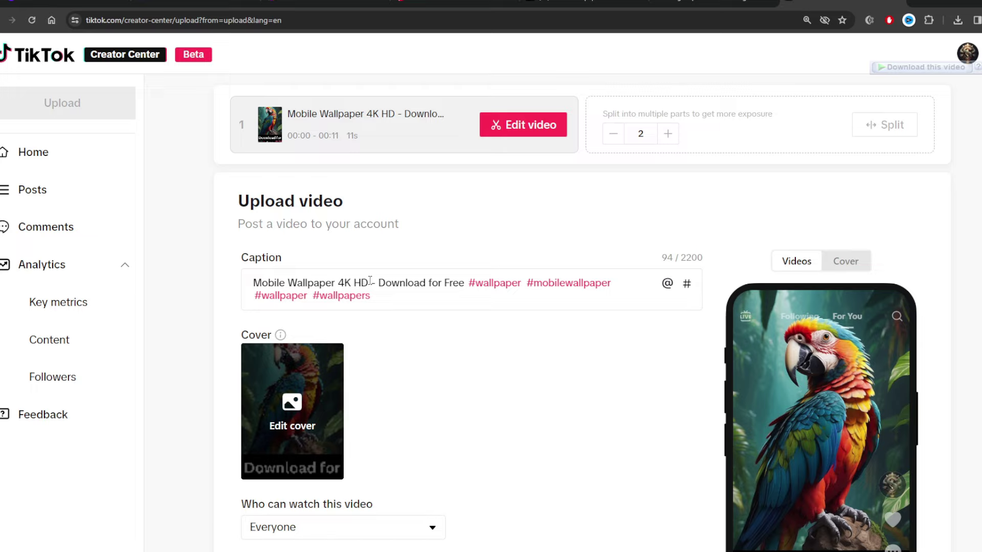
type("2024")
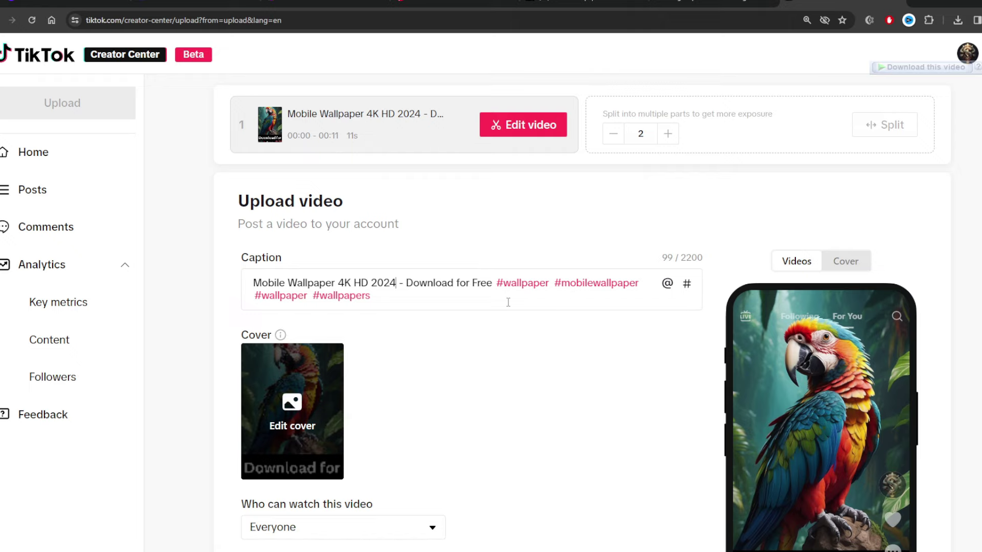
scroll(508, 303, "down", 3)
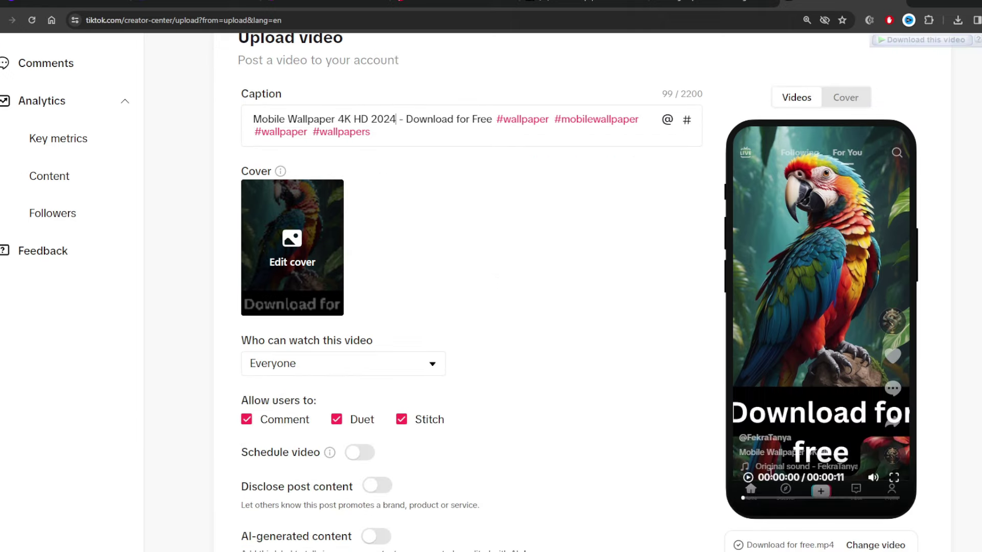
left_click(748, 479)
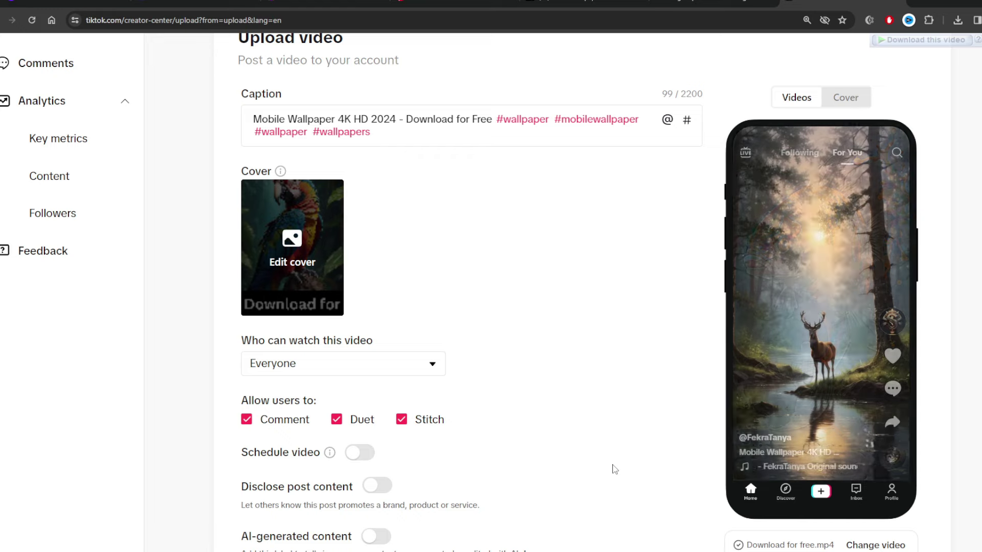
mouse_move(755, 422)
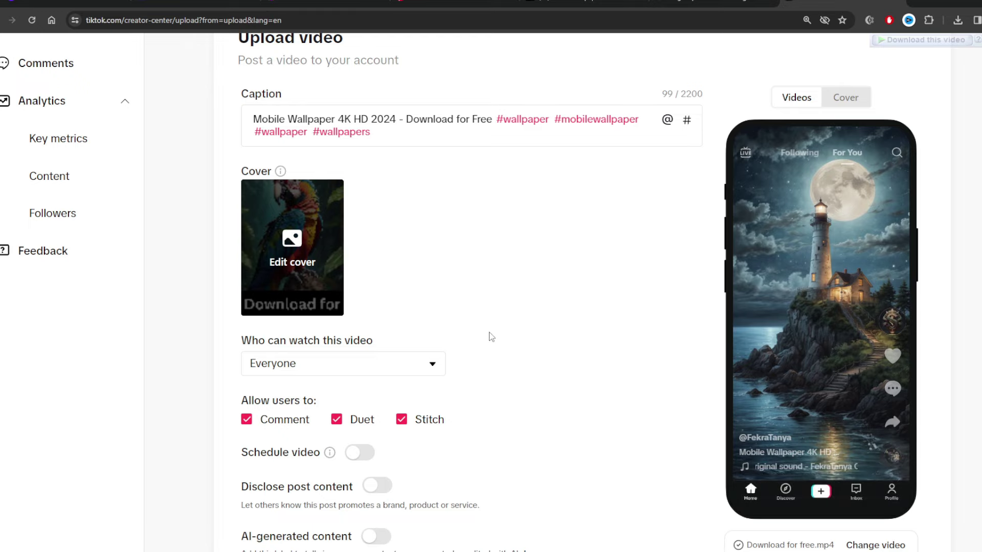
- Turn on the AI-generated content label for the video and post it
scroll(488, 336, "down", 2)
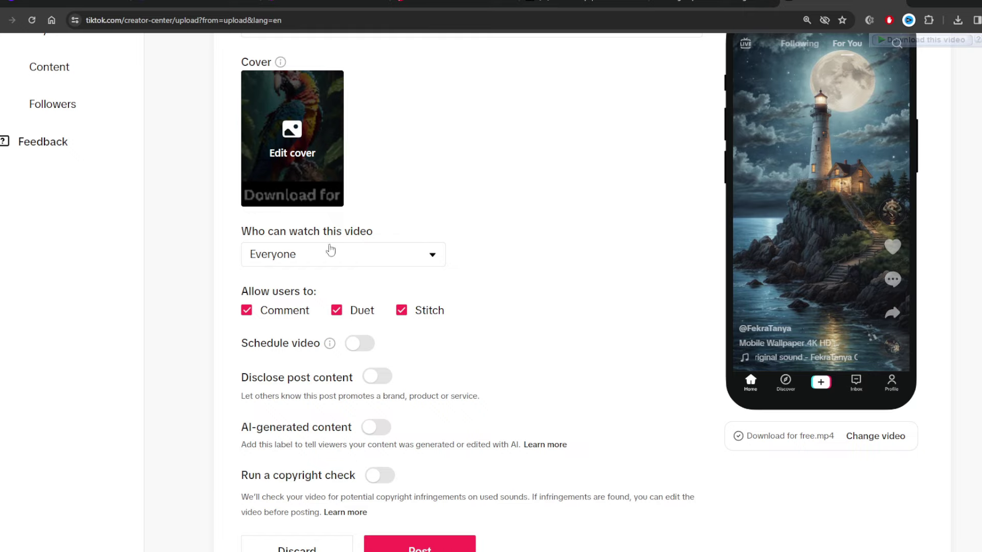
scroll(463, 251, "down", 2)
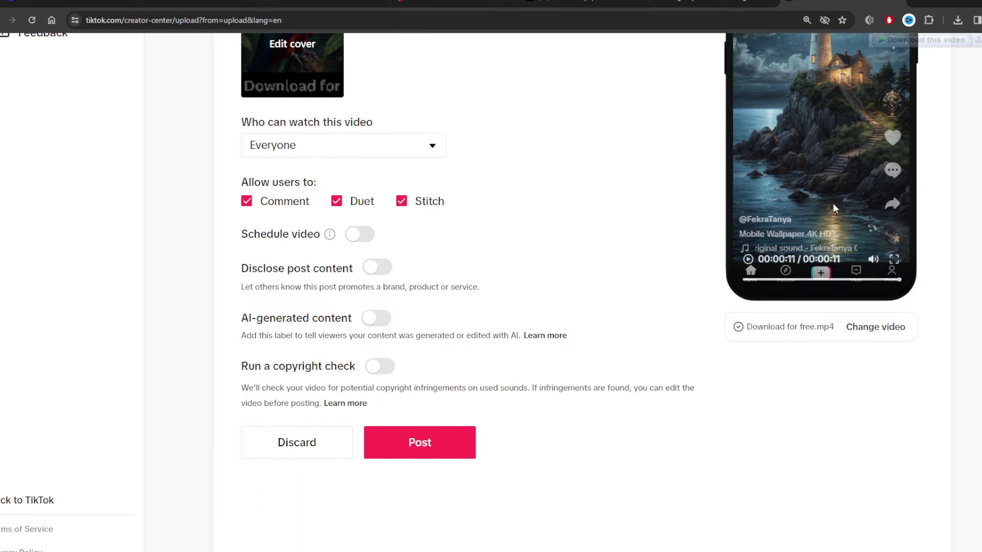
left_click(374, 318)
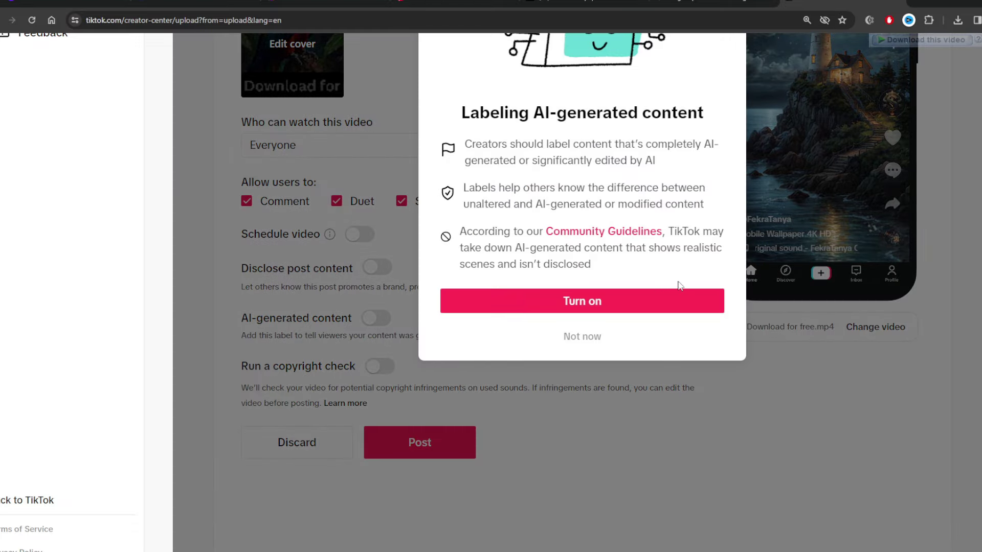
left_click(620, 302)
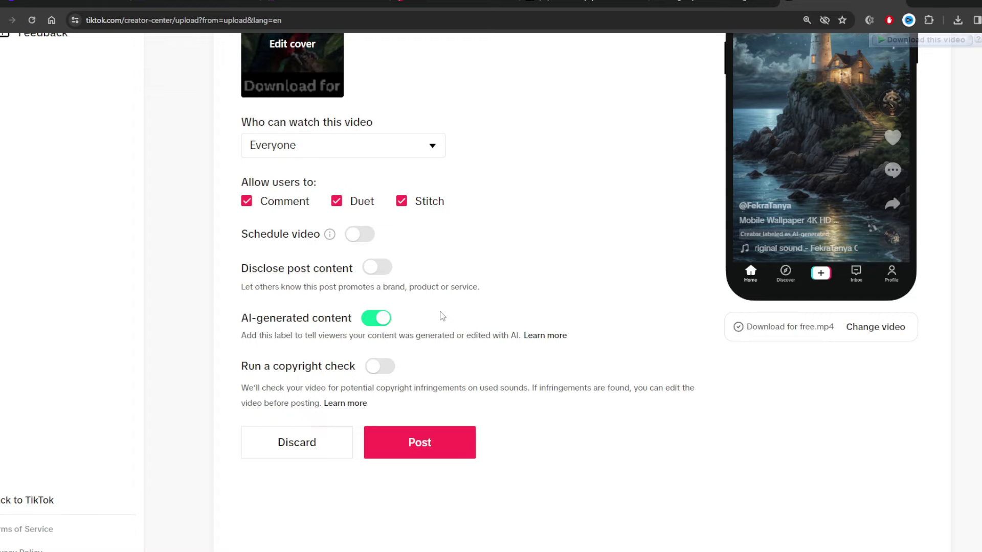
scroll(802, 186, "up", 1)
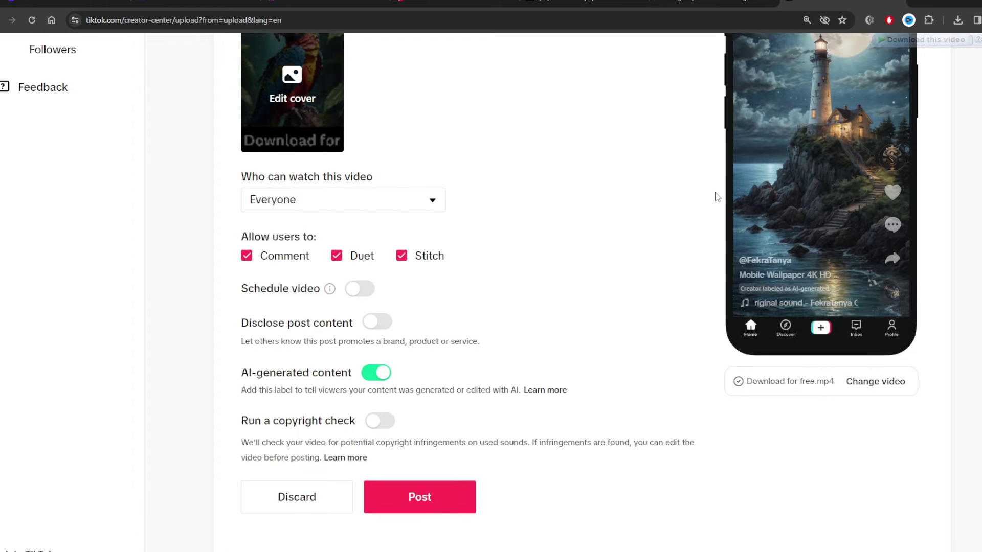
mouse_move(814, 184)
left_click(453, 497)
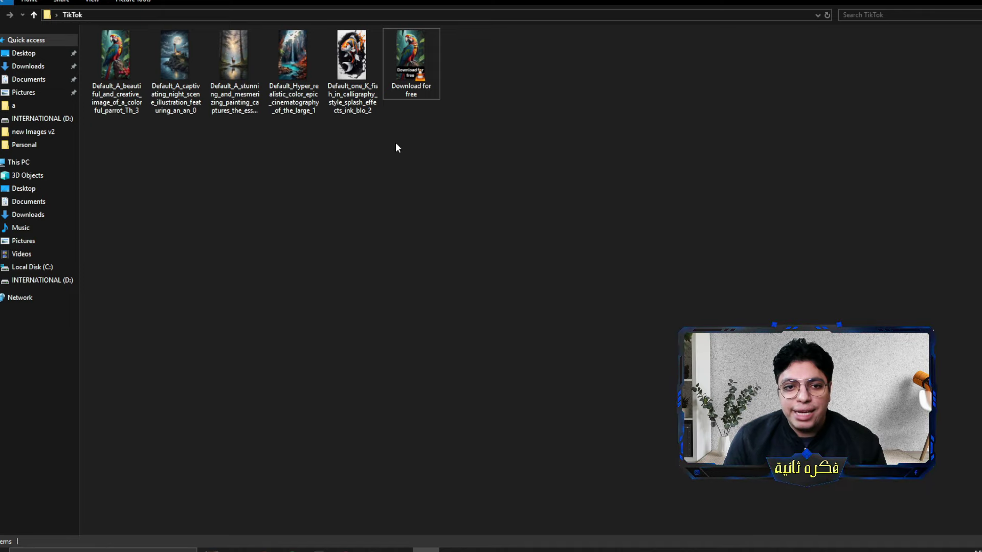
- Create a new folder inside the TikTok folder and move the five wallpaper images into it
left_click_drag(375, 137, 121, 74)
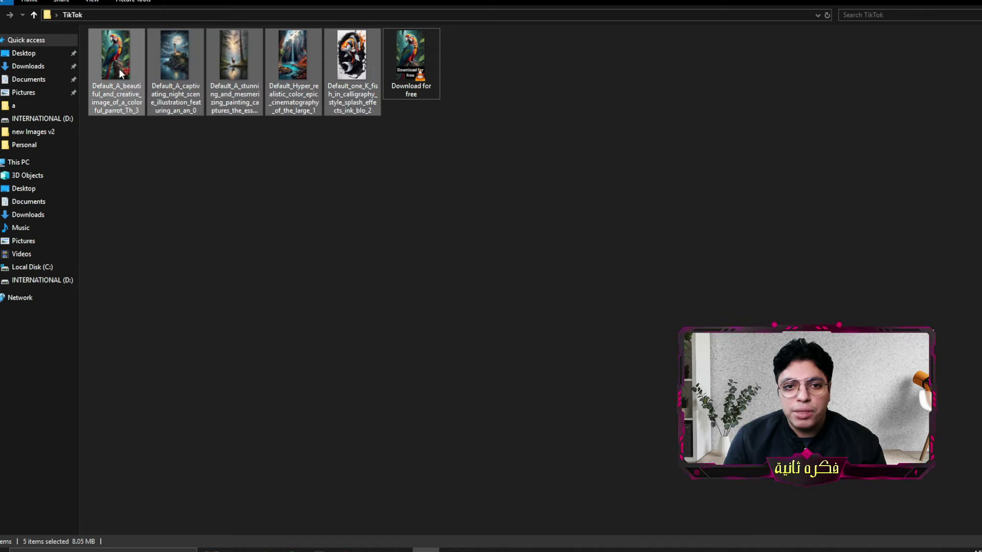
left_click(178, 159)
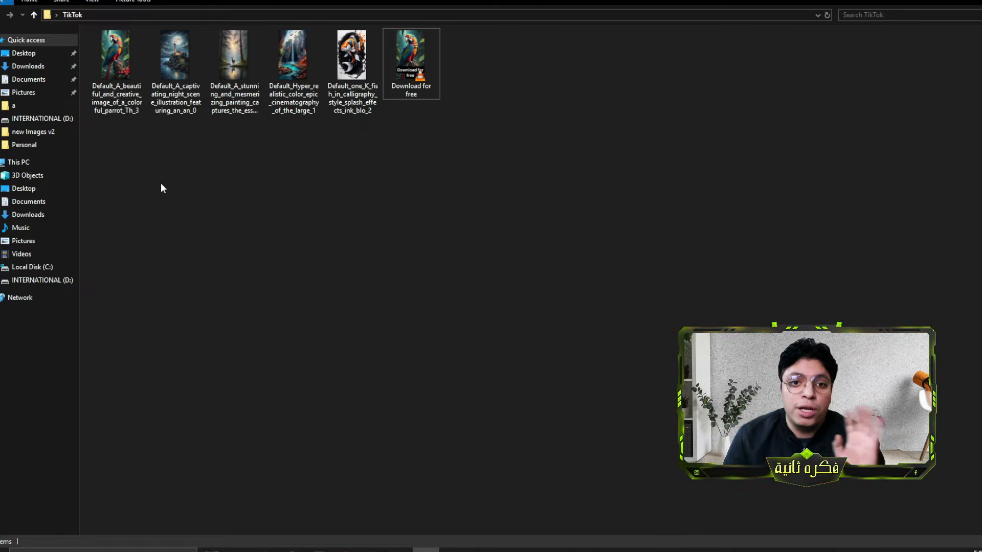
left_click_drag(358, 172, 110, 82)
right_click(265, 210)
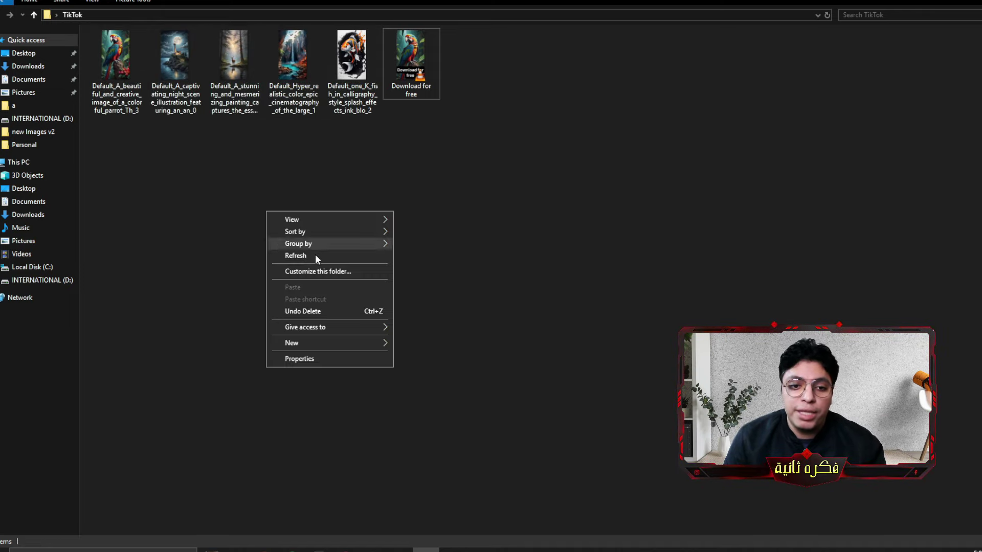
left_click(402, 344)
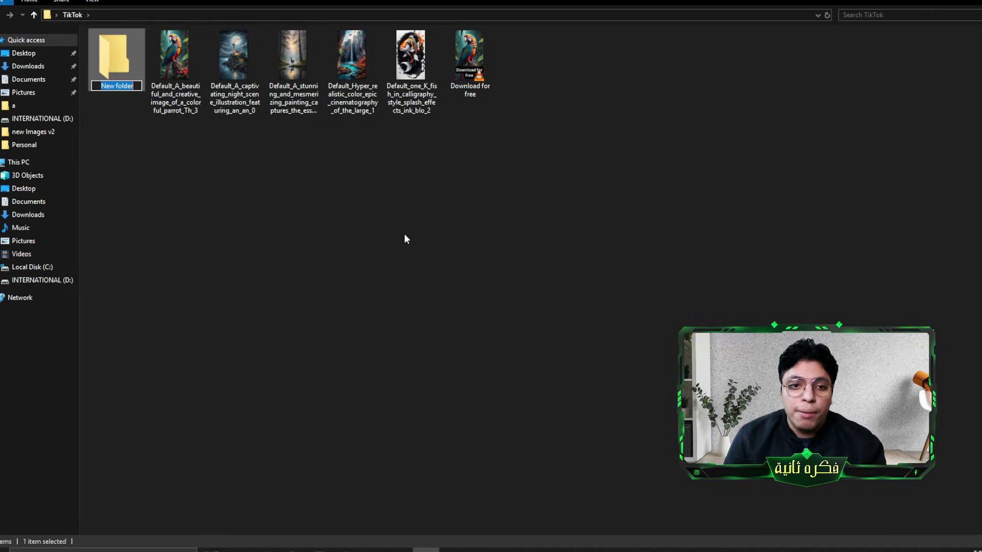
left_click_drag(153, 144, 128, 63)
- Compress the new folder of images into a RAR archive and rename the folder as Wallpapers
right_click(120, 76)
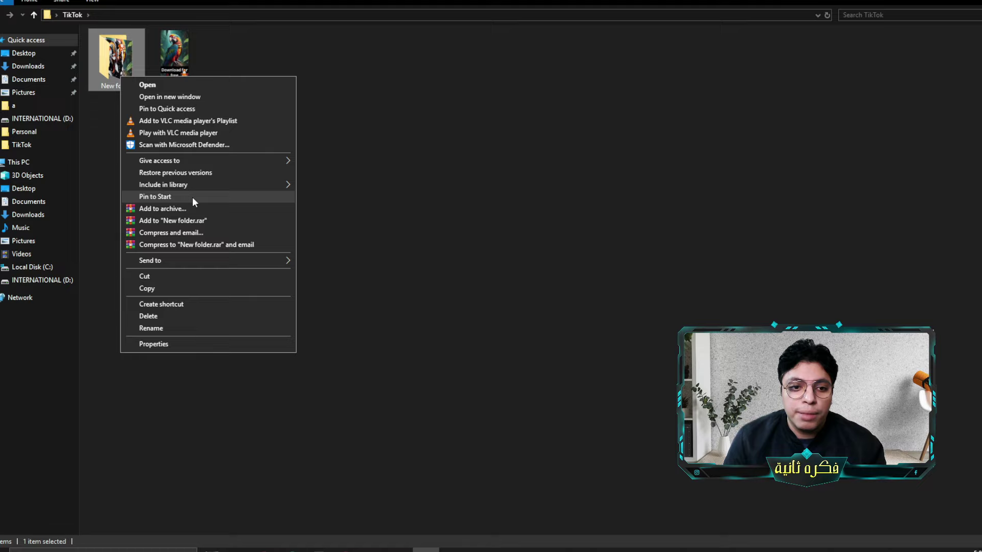
left_click(215, 220)
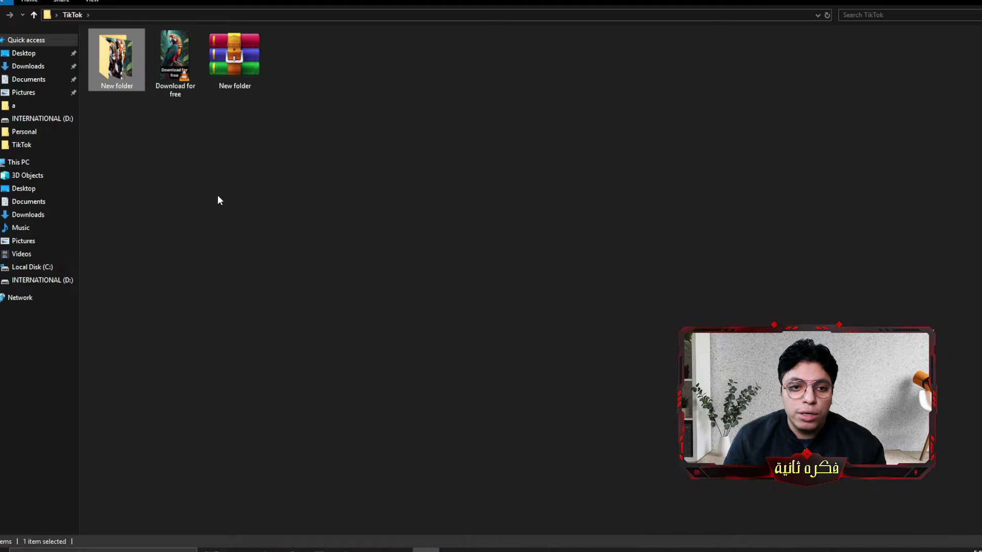
left_click(115, 84)
key("BackSpace")
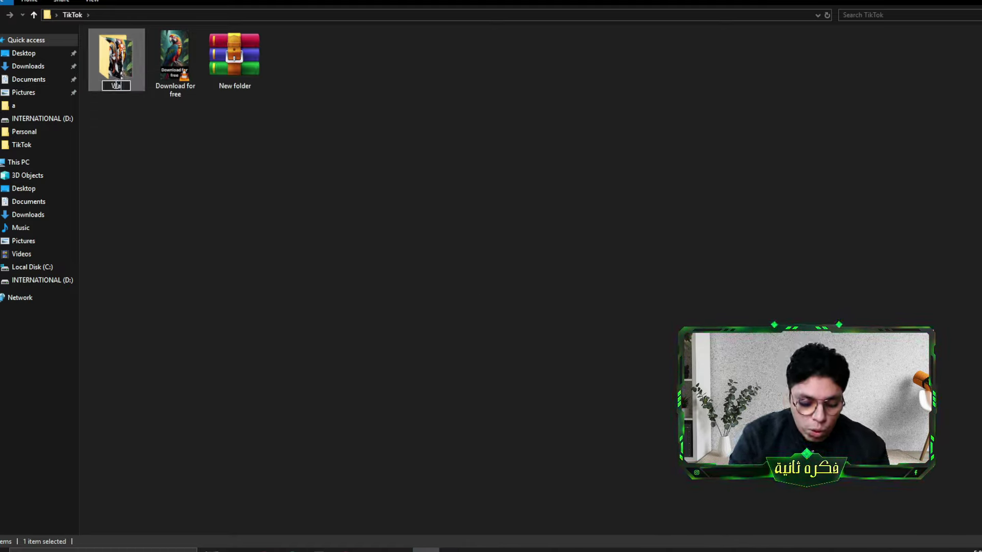
type("Wallpapers")
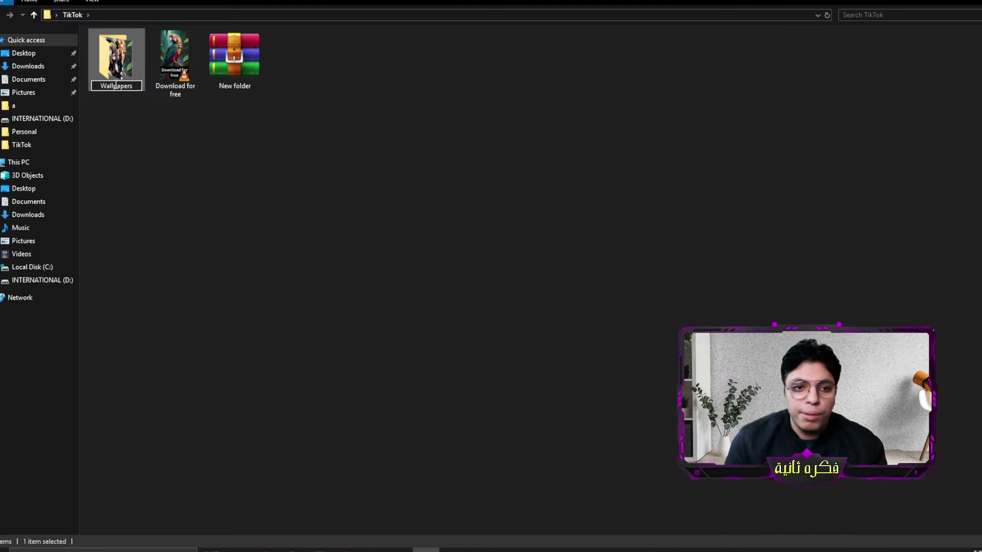
key("Return")
left_click(169, 146)
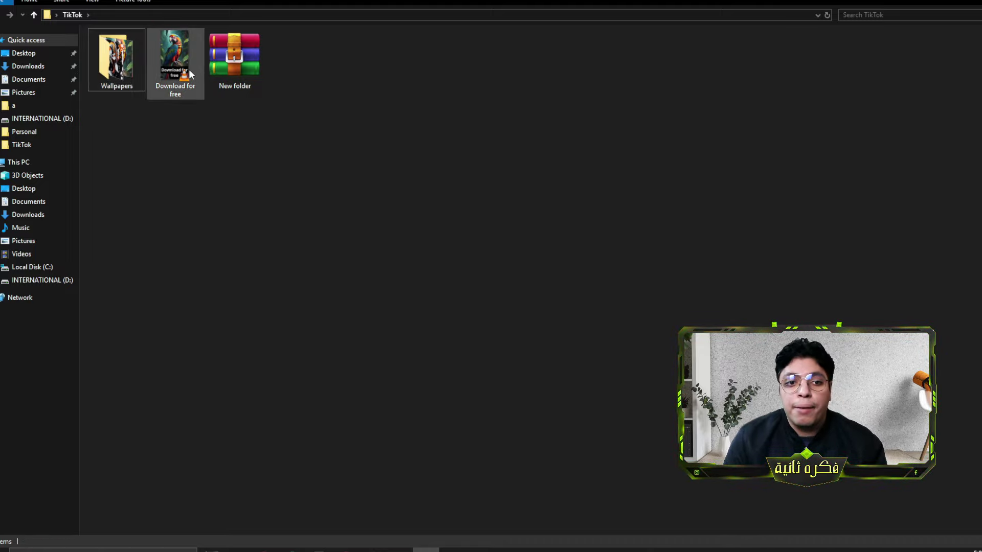
- Open the RAR archive briefly to check it, close it, and rename the archive as Wallpapers
left_click(124, 86)
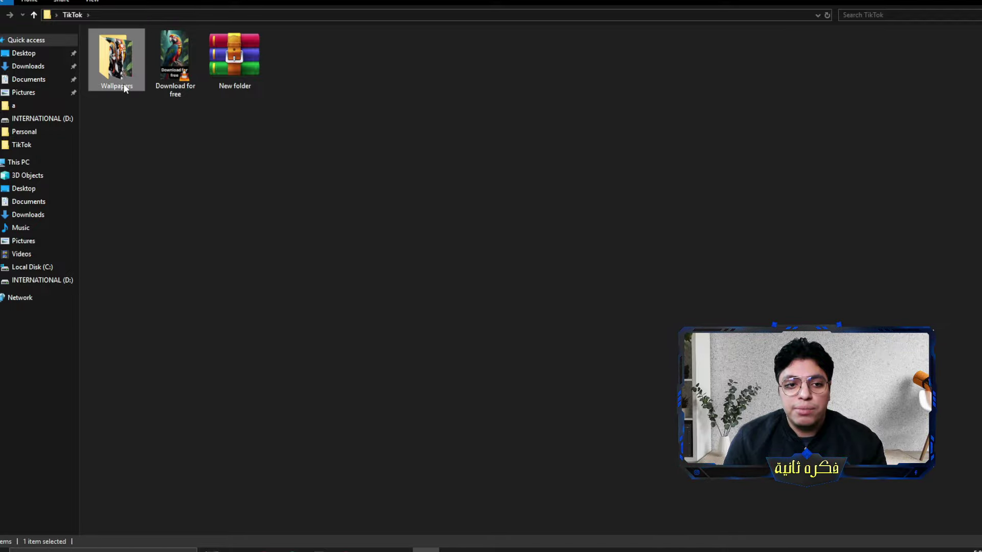
left_click(235, 86)
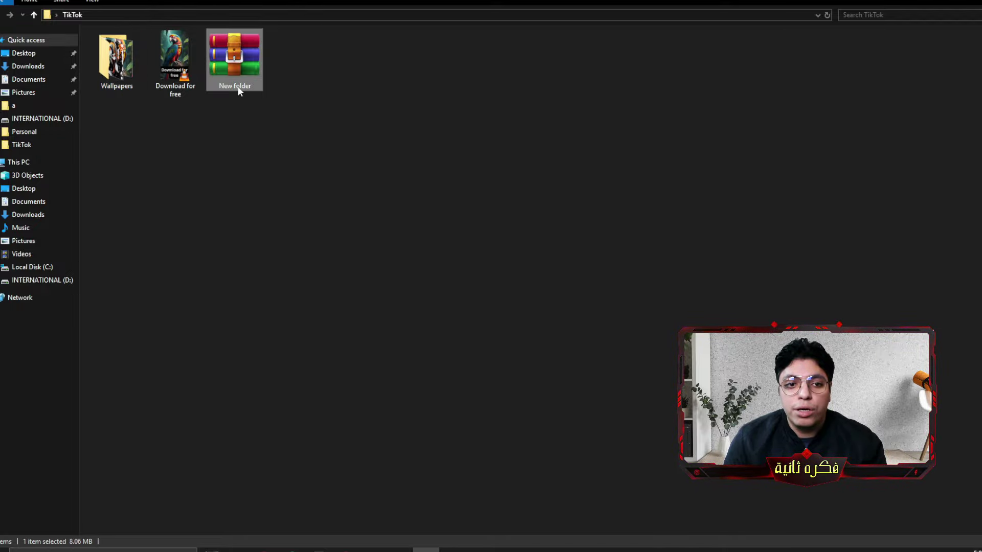
double_click(238, 88)
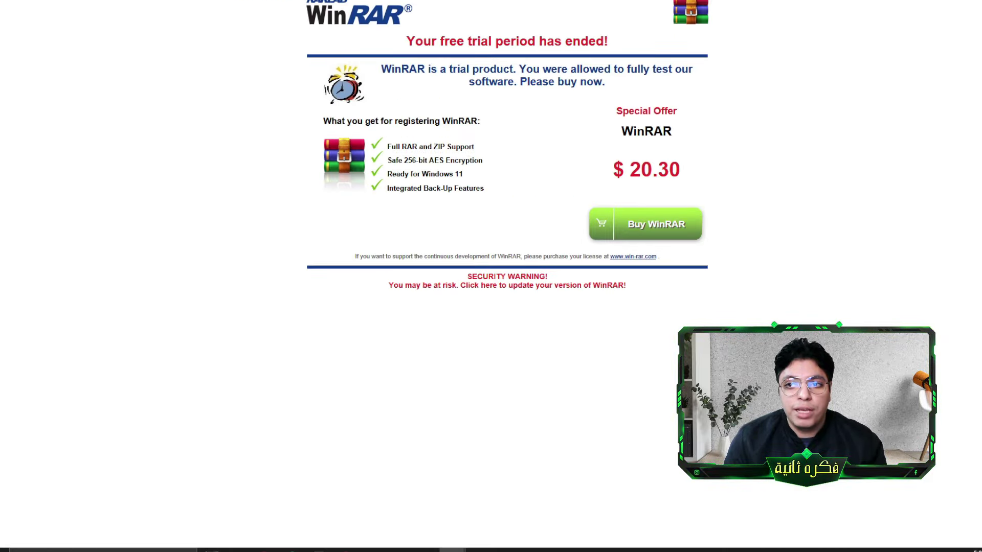
key("Escape")
left_click(452, 141)
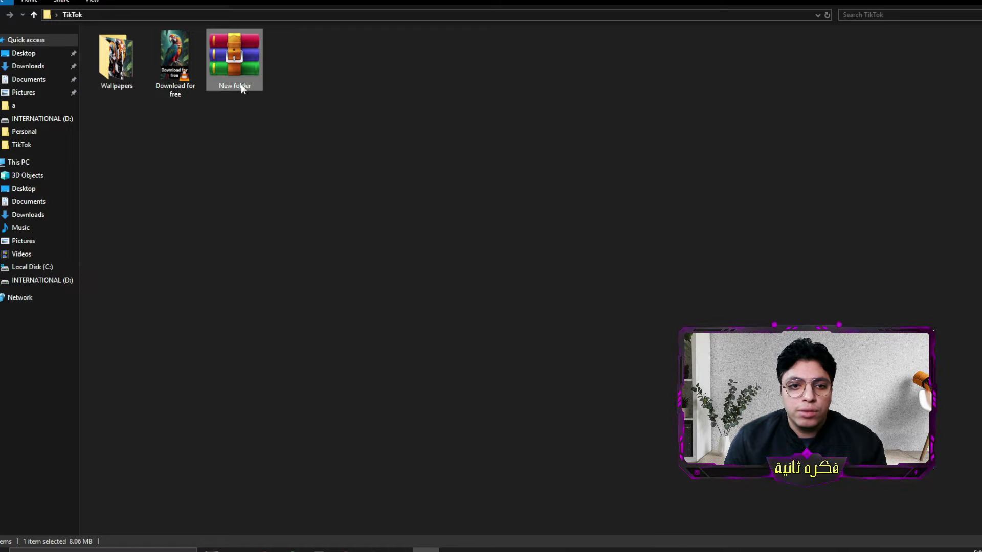
key("ctrl+z")
left_click(274, 153)
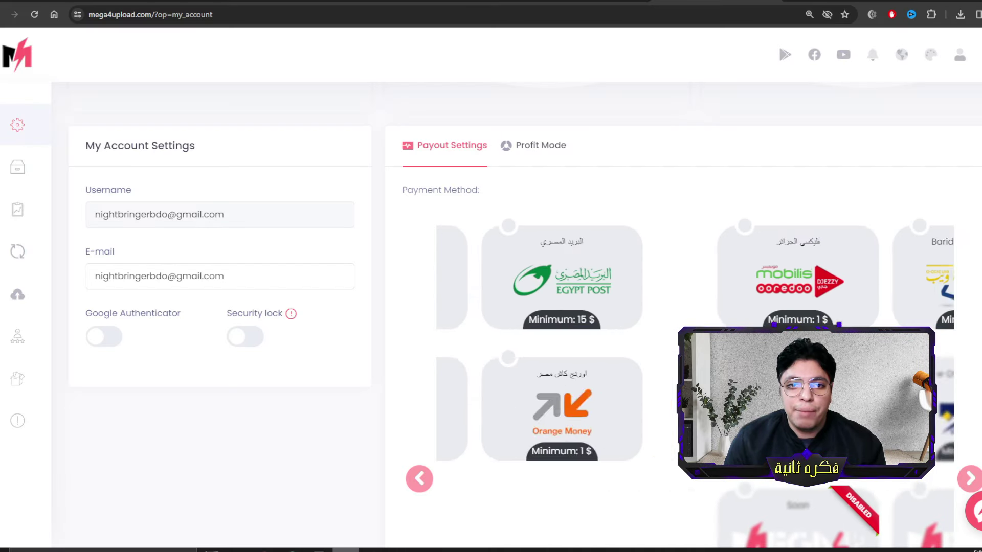
- On Mega4upload, upload the Wallpapers archive from the Desktop's TikTok folder
mouse_move(31, 194)
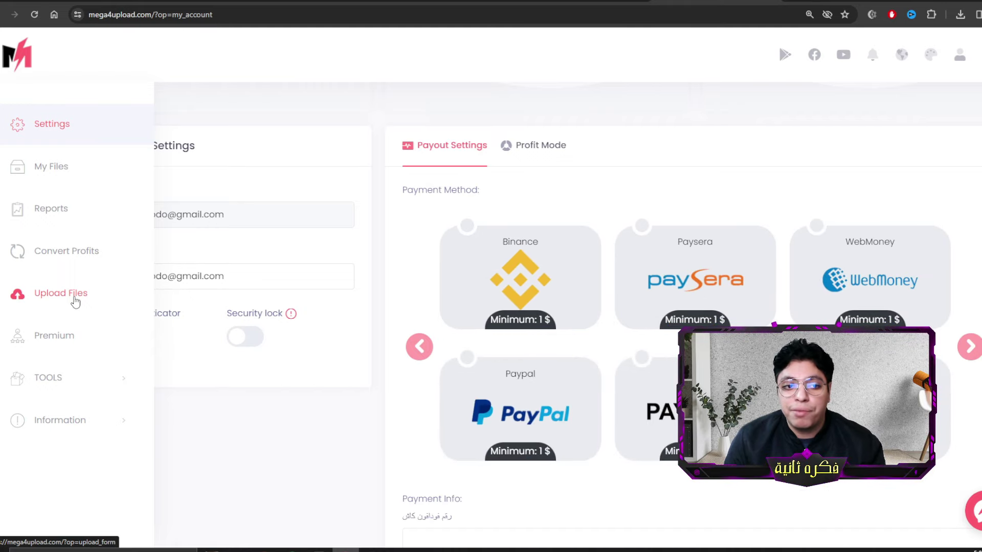
left_click(75, 301)
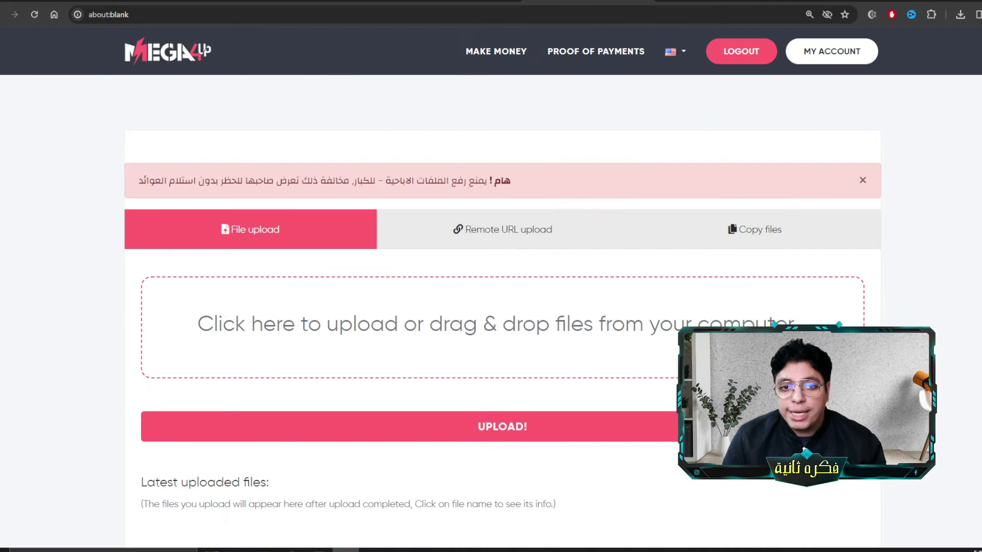
left_click(460, 318)
left_click(230, 66)
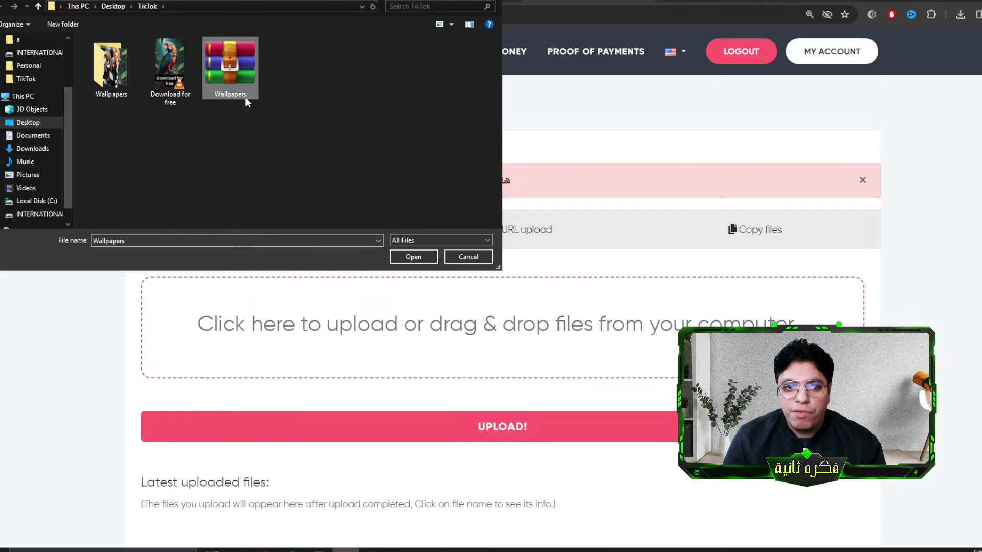
left_click(414, 256)
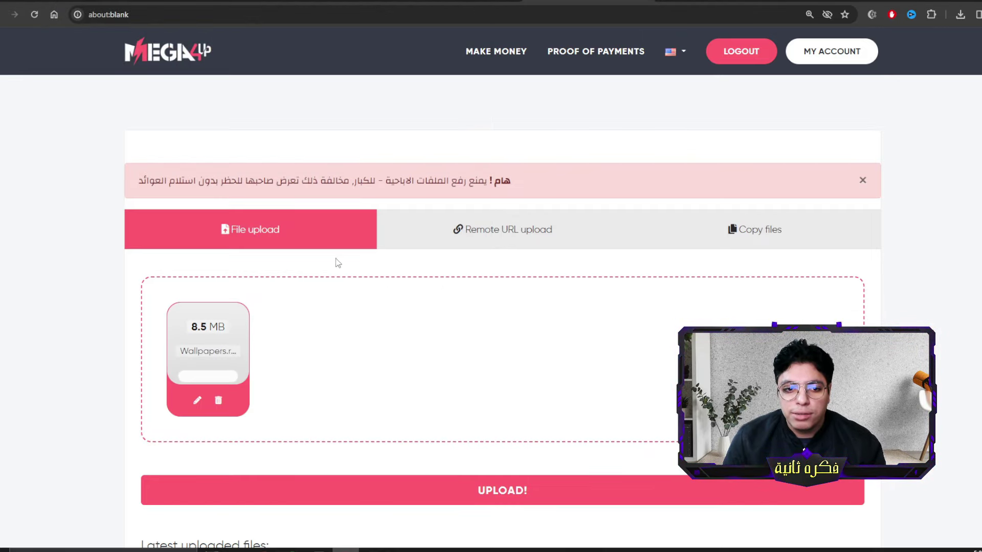
scroll(366, 327, "down", 1)
left_click(495, 450)
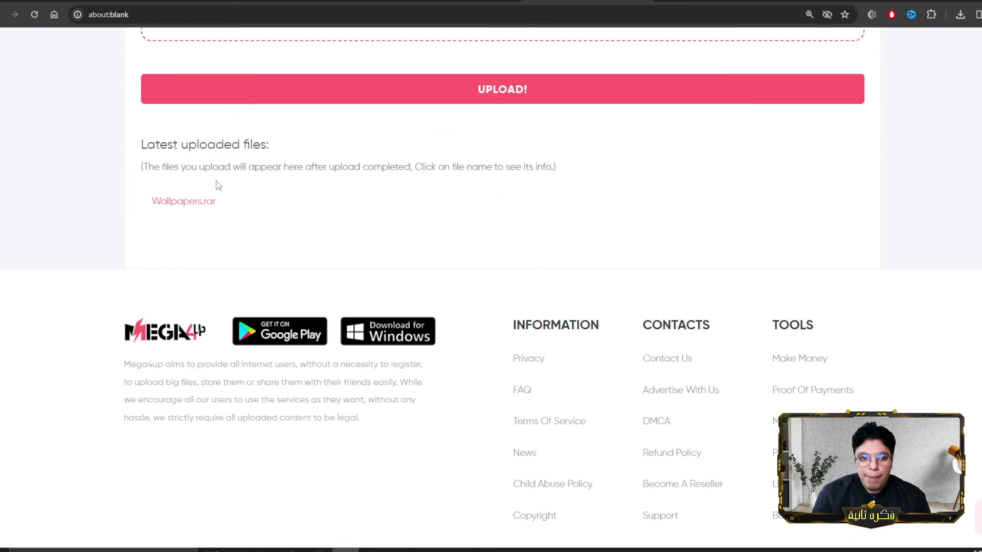
- Show the sharing links of the uploaded Wallpapers.rar and copy its download link
left_click(164, 202)
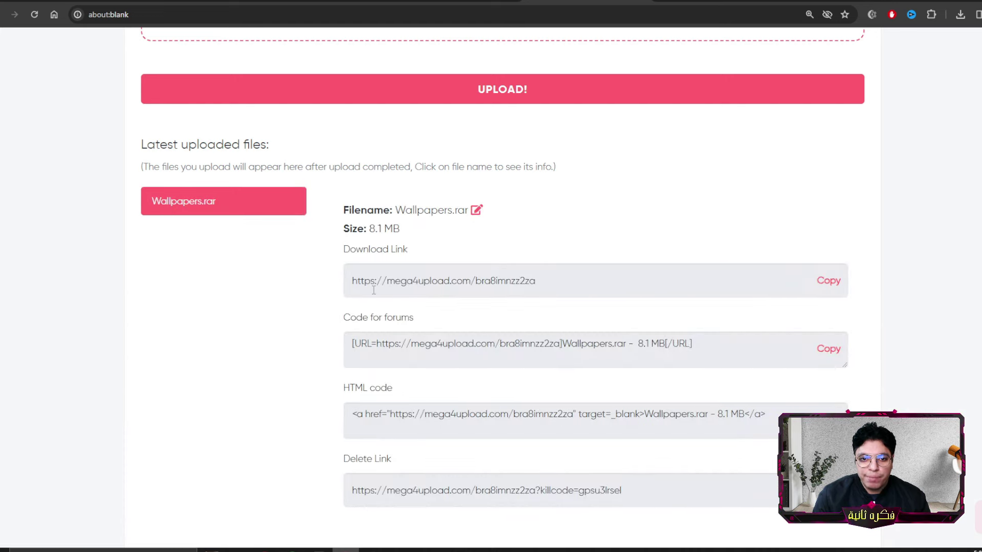
left_click_drag(432, 253, 345, 253)
left_click(396, 287)
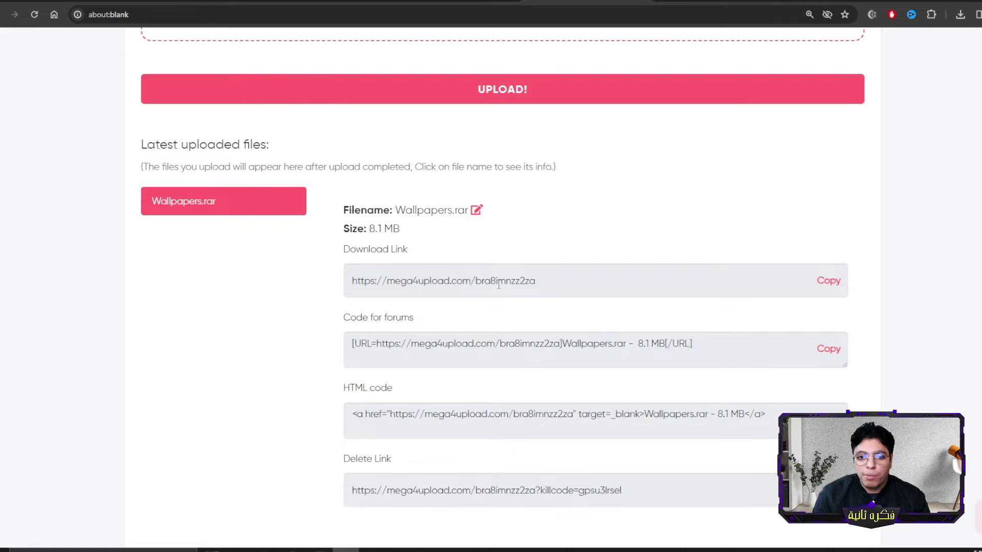
scroll(572, 280, "down", 2)
left_click(828, 188)
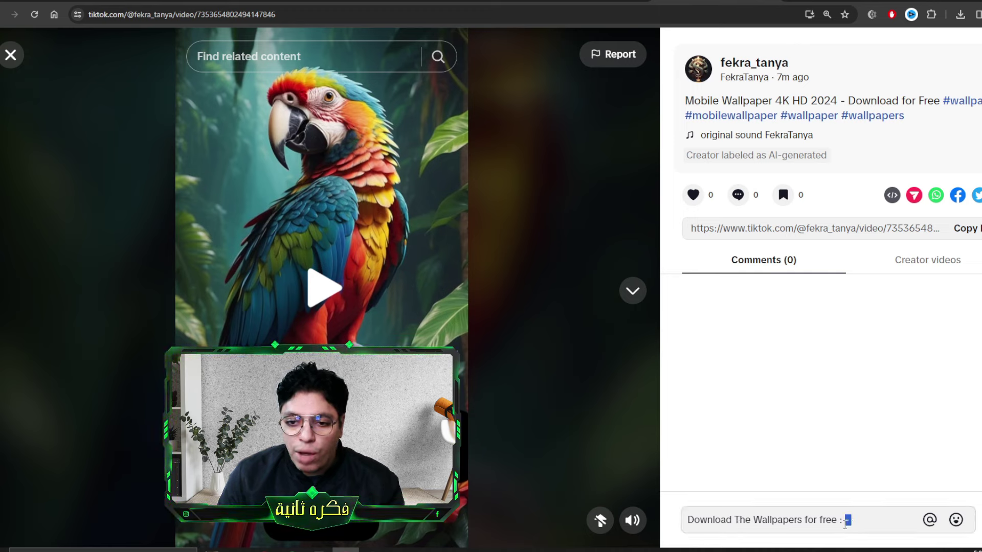
- Remove the trailing dash from the comment draft, insert the Mega4upload download link, and cut that link back out
key("BackSpace")
type("https://mega4upload.com/bra8imnzz2za")
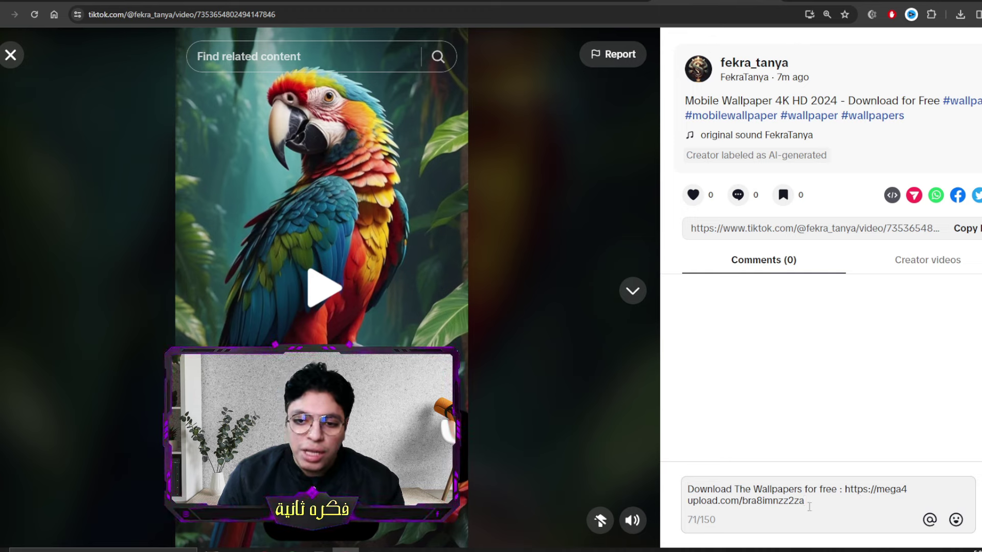
left_click_drag(809, 506, 847, 490)
key("ctrl+c")
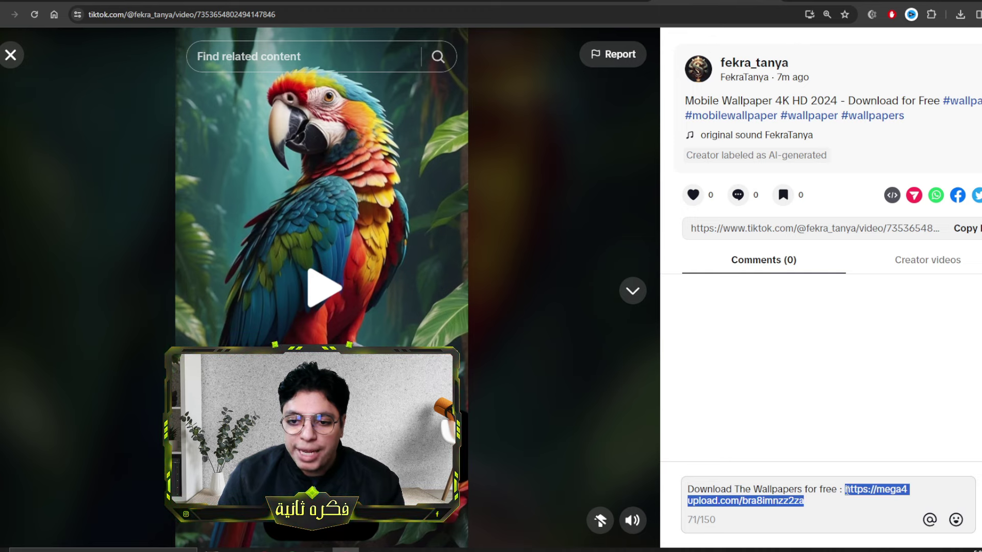
key("BackSpace")
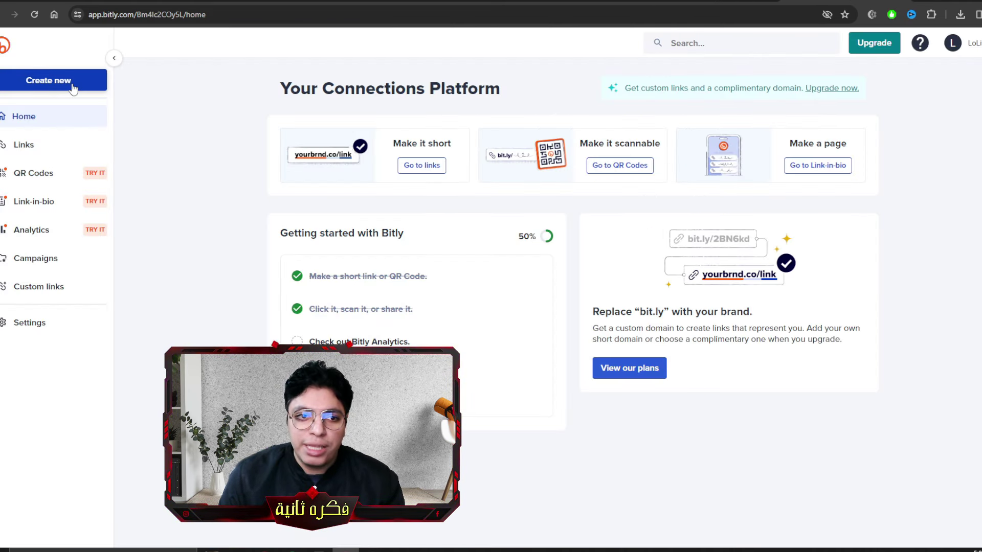
left_click(73, 87)
left_click(128, 87)
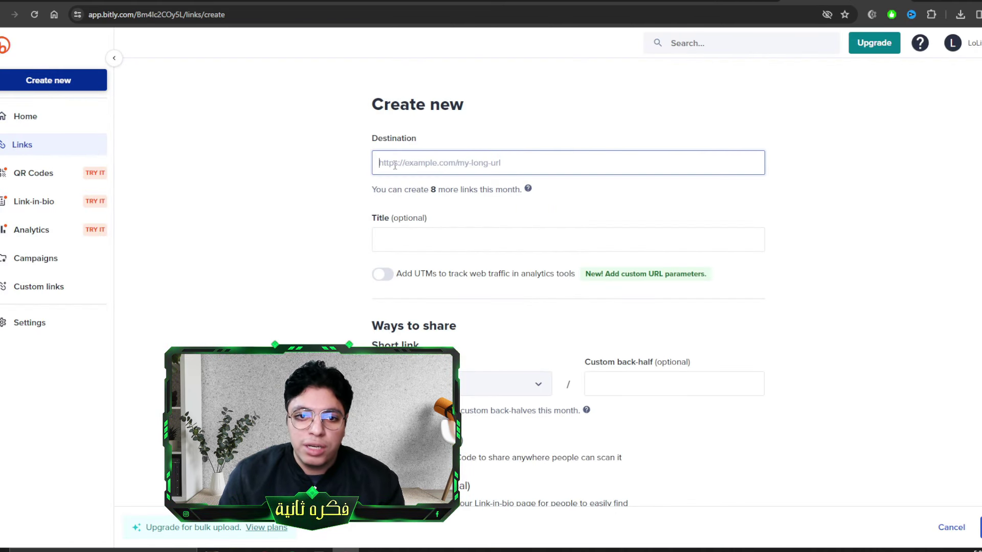
key("ctrl+v")
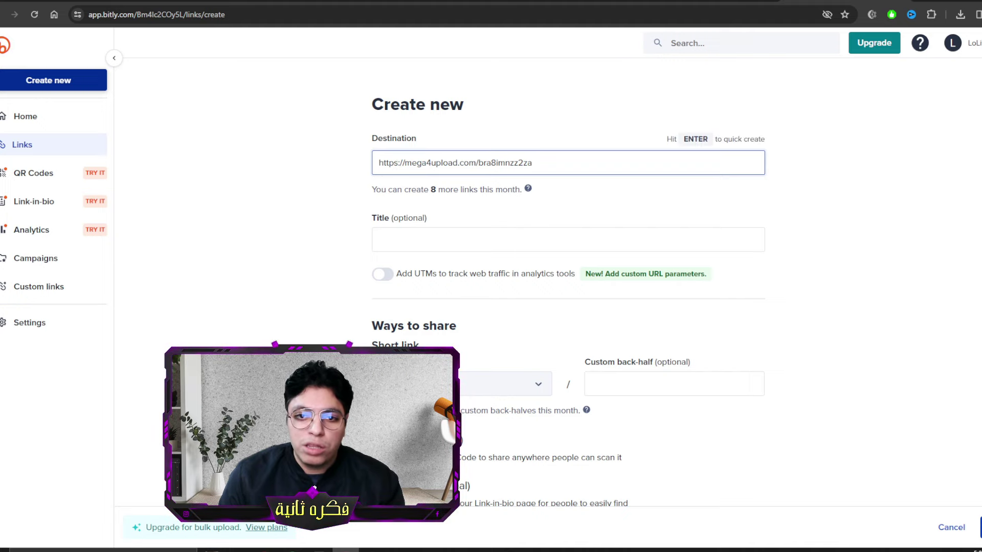
key("Return")
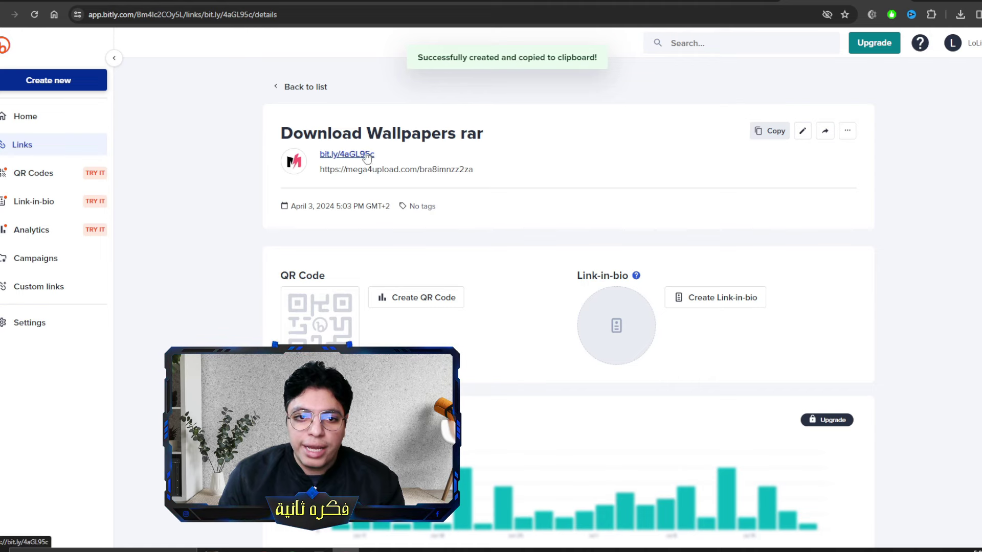
left_click(769, 131)
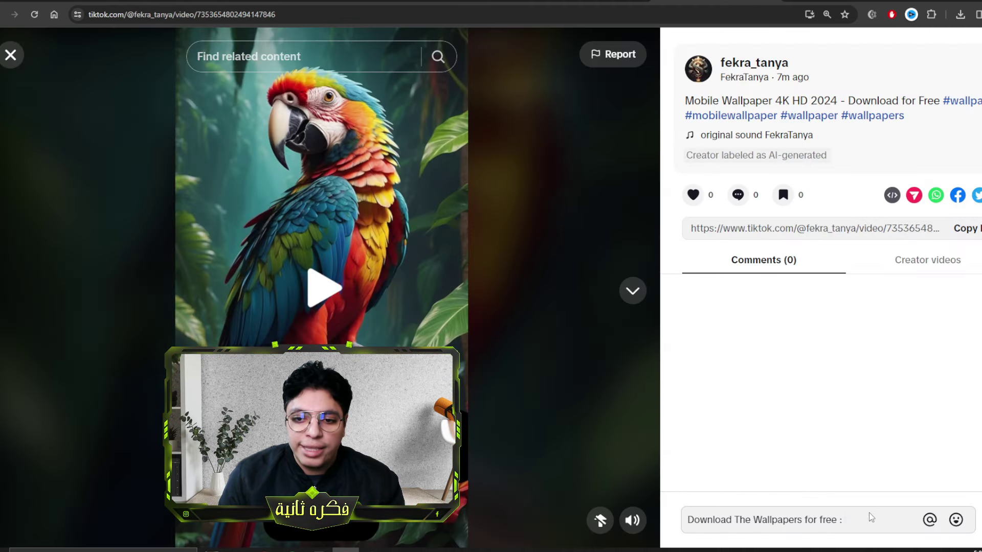
key("ctrl+v")
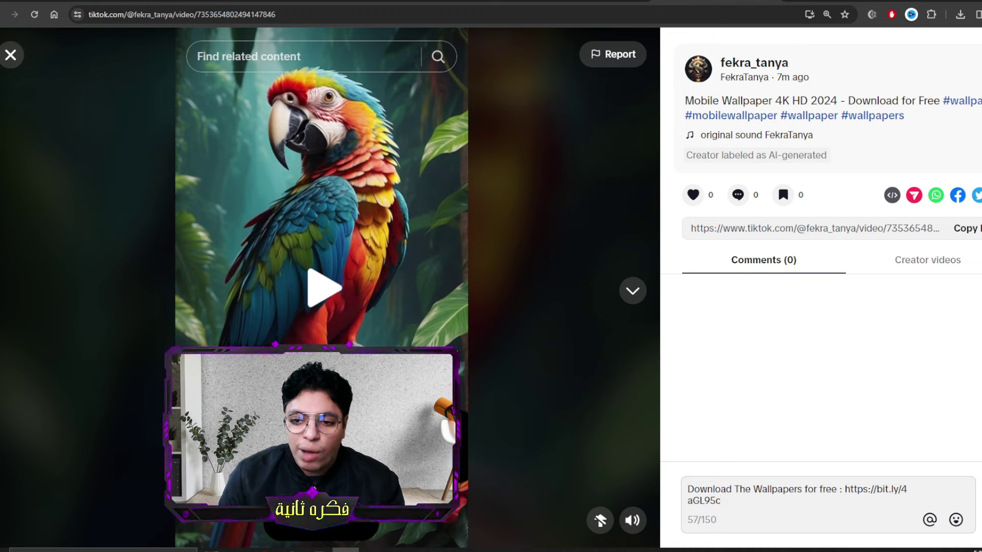
key("Return")
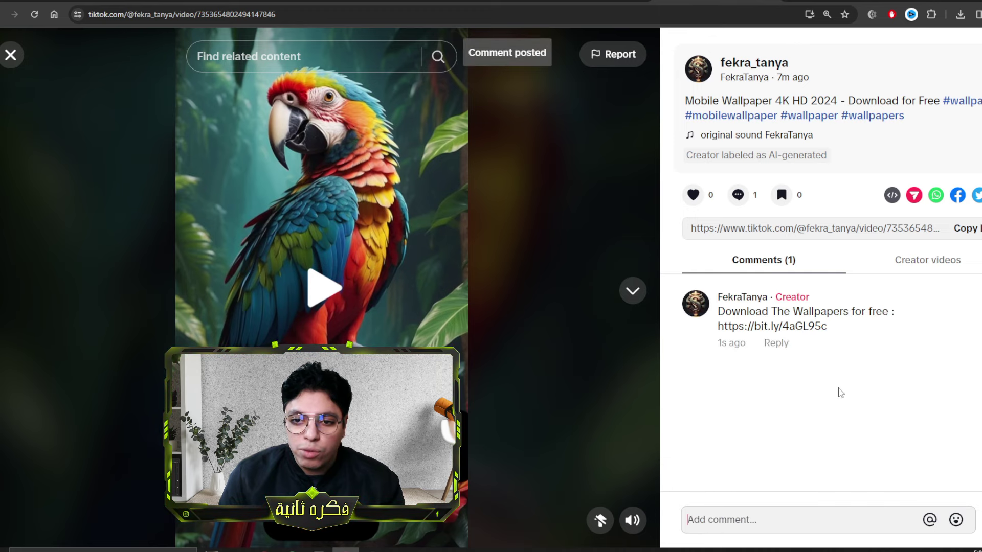
left_click_drag(829, 327, 716, 328)
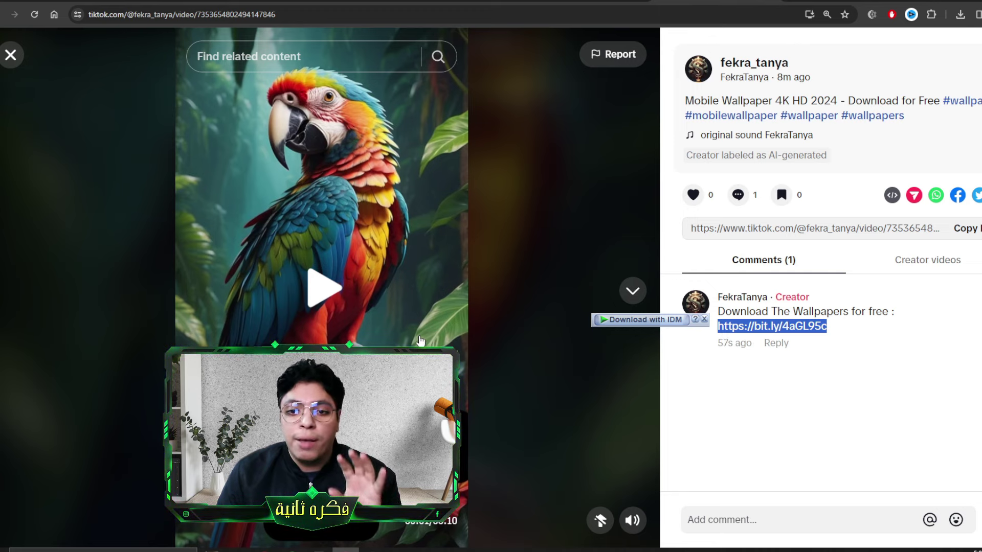
left_click(747, 458)
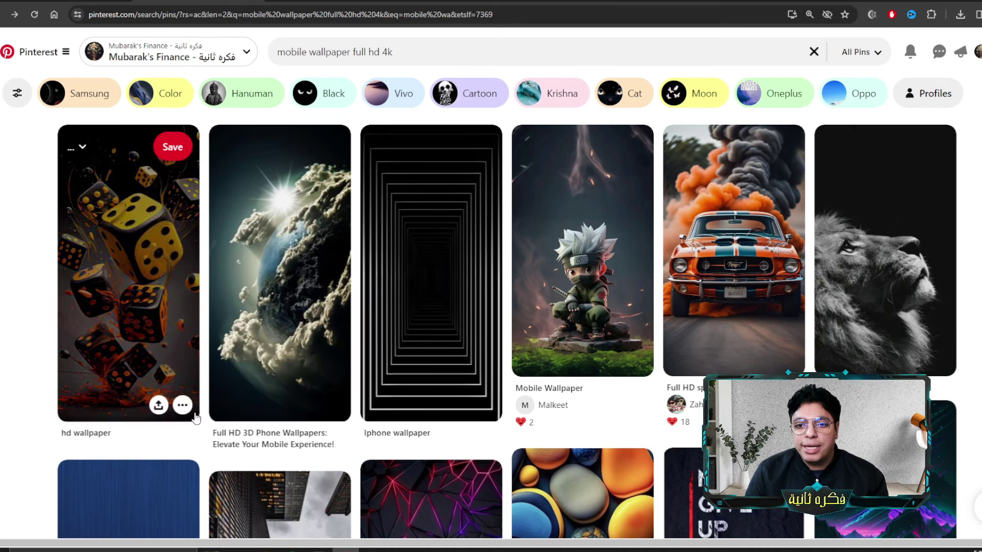
- On Pinterest, browse the search results for "mobile wallpaper full hd 4k" to examine the kinds of wallpapers shared
scroll(506, 327, "down", 12)
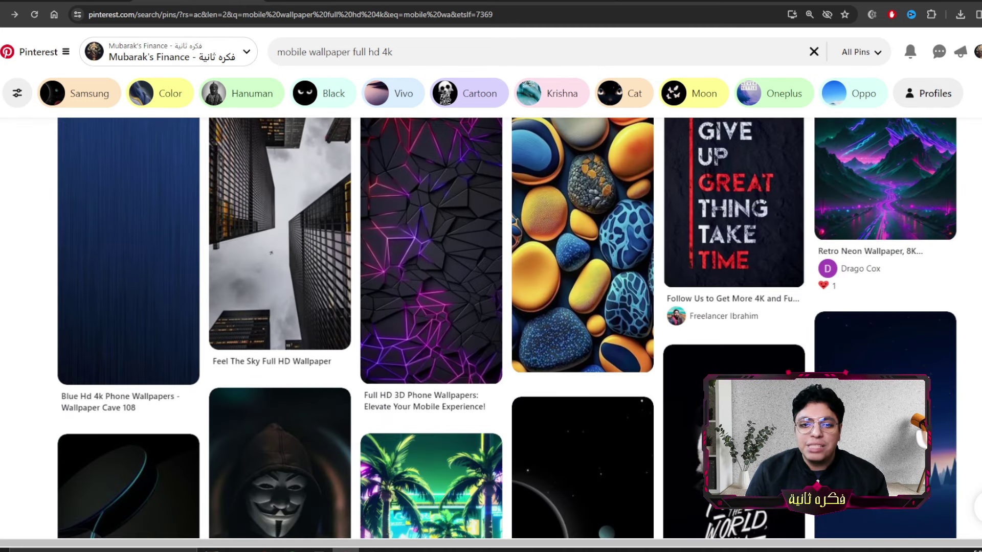
scroll(506, 328, "down", 12)
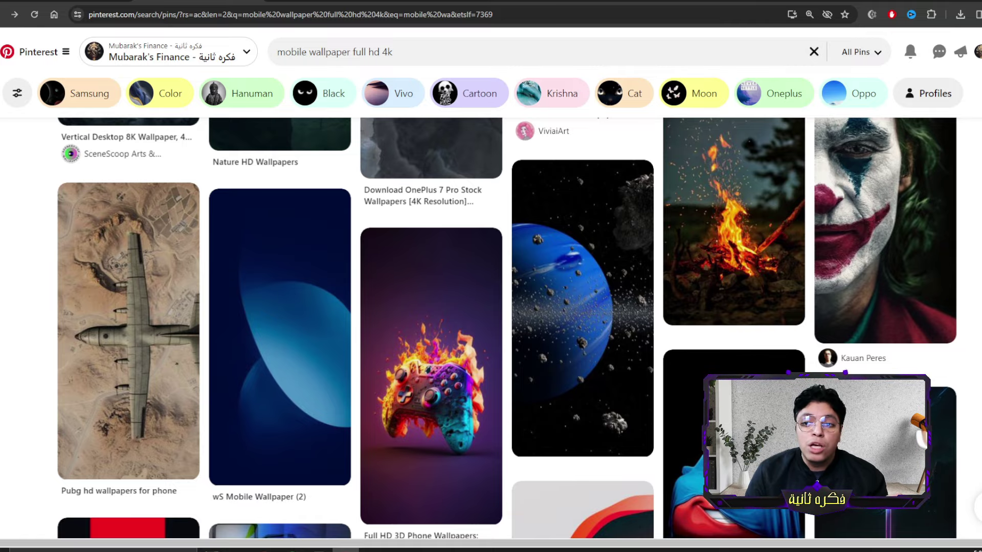
scroll(506, 327, "down", 7)
scroll(506, 328, "down", 20)
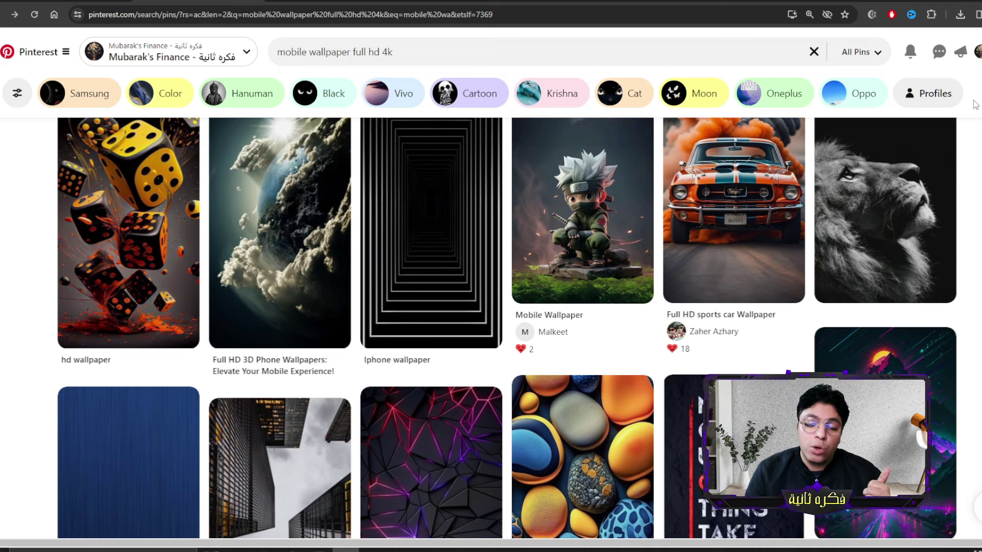
scroll(920, 204, "up", 1)
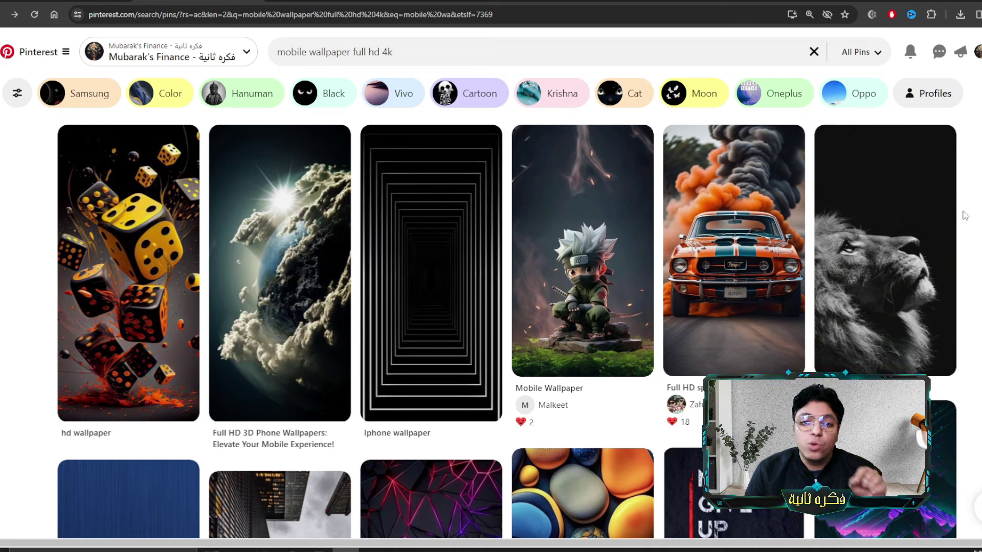
mouse_move(957, 218)
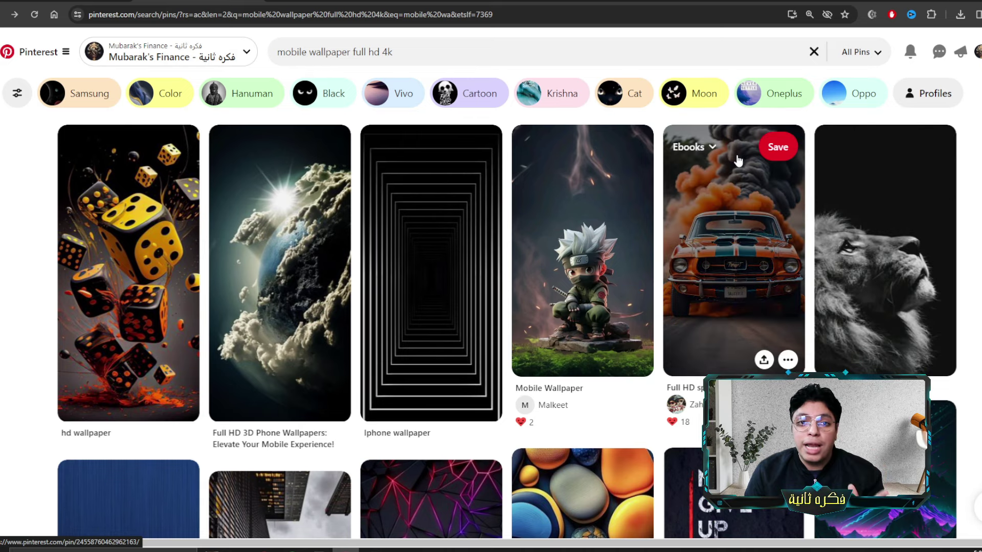
- Start a new organic Pin and upload the "Download for free" video from the Desktop's TikTok folder
left_click(25, 53)
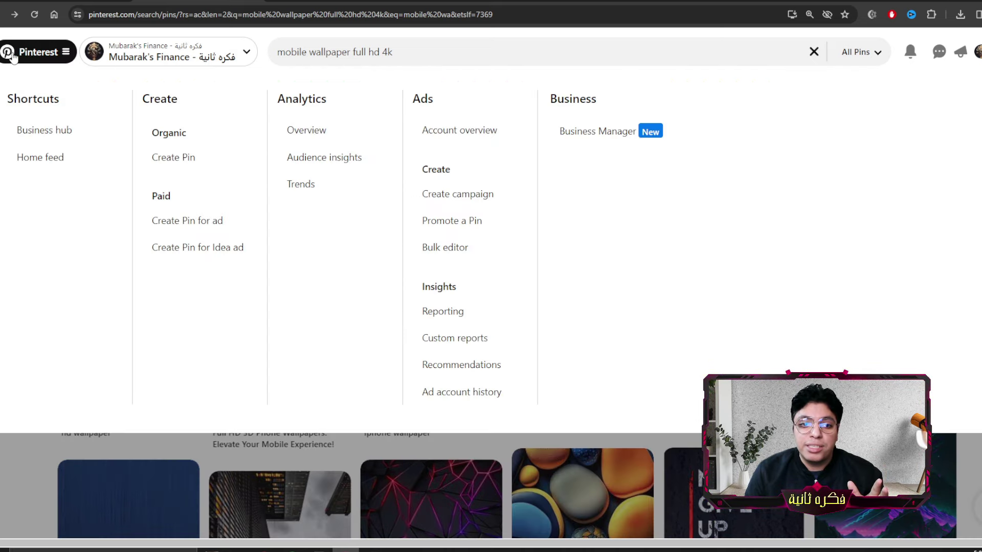
left_click(180, 155)
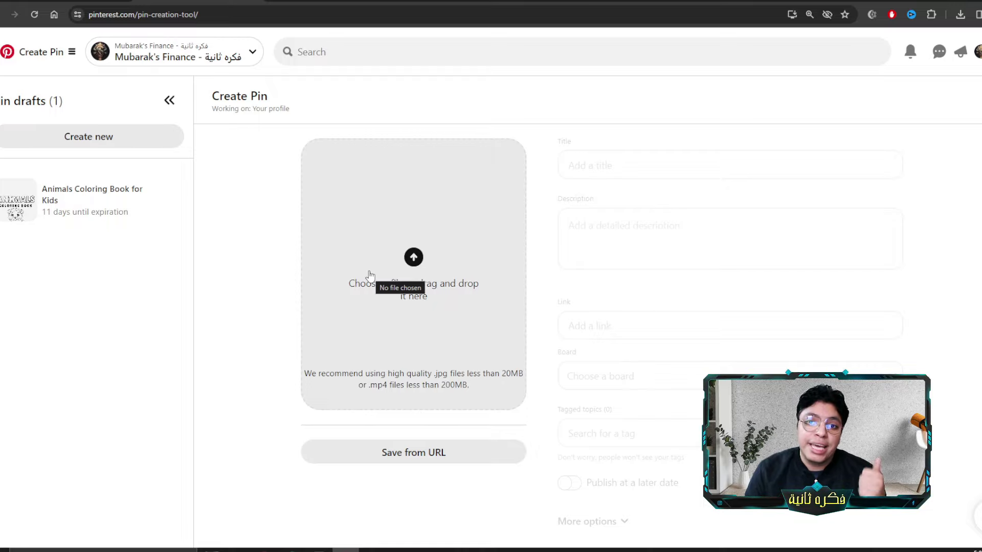
left_click(359, 269)
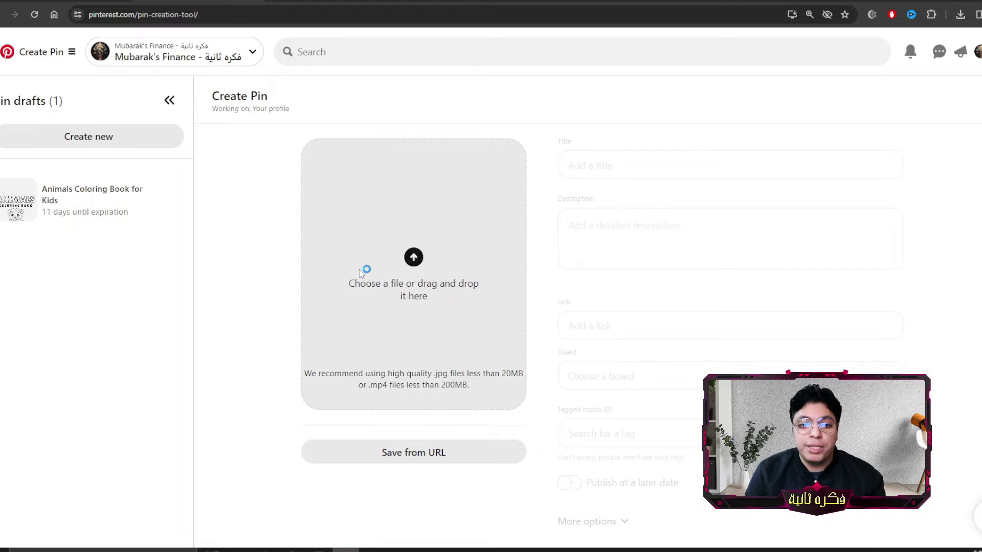
left_click(177, 87)
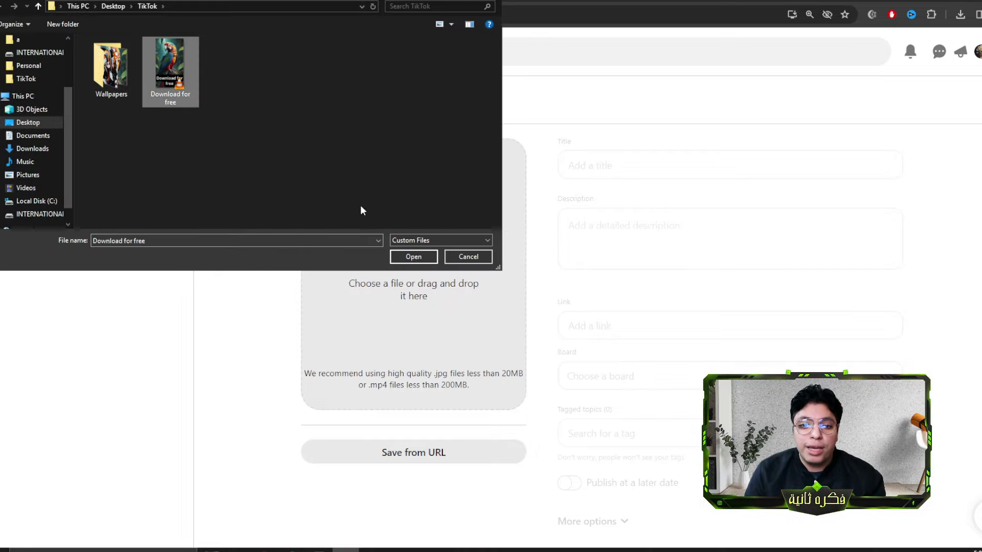
left_click(407, 256)
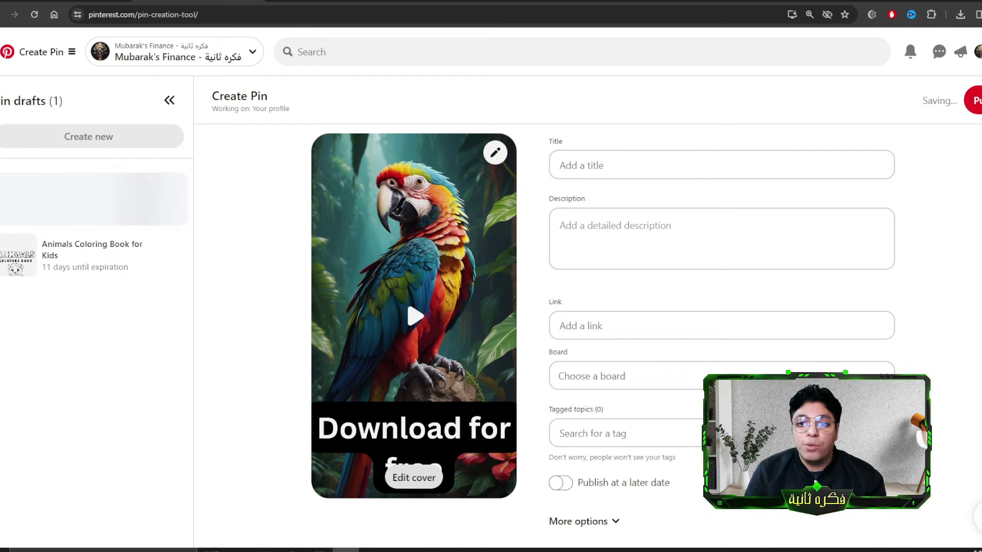
- Copy the caption "Mobile Wallpaper 4K HD 2024 - Download for Free" from the TikTok video into the Pin's title and description
left_click(133, 1)
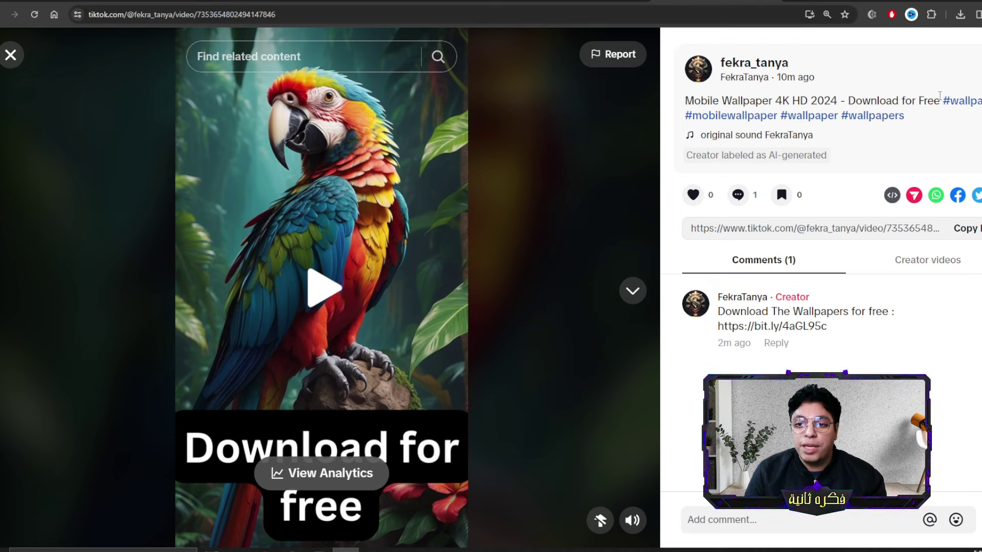
left_click_drag(937, 101, 684, 101)
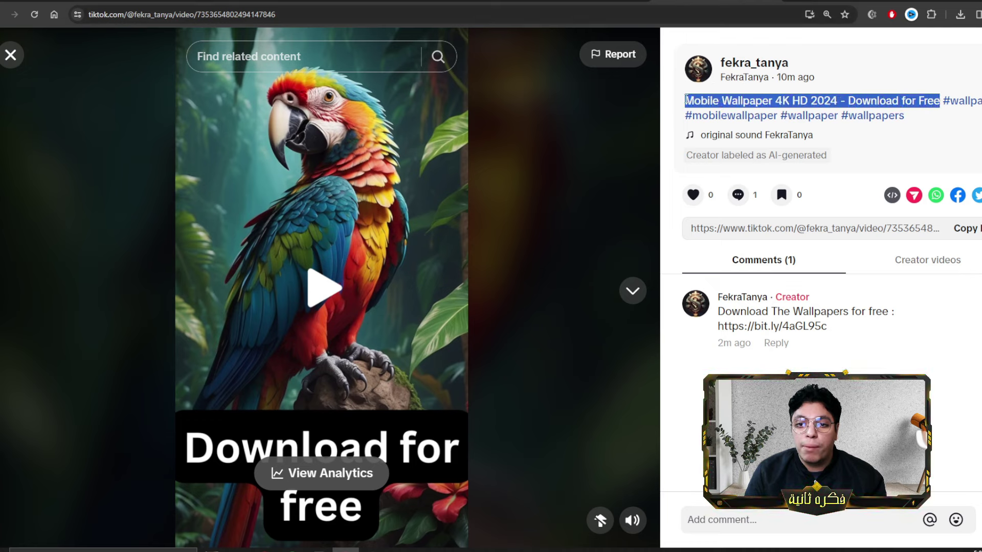
left_click(421, 3)
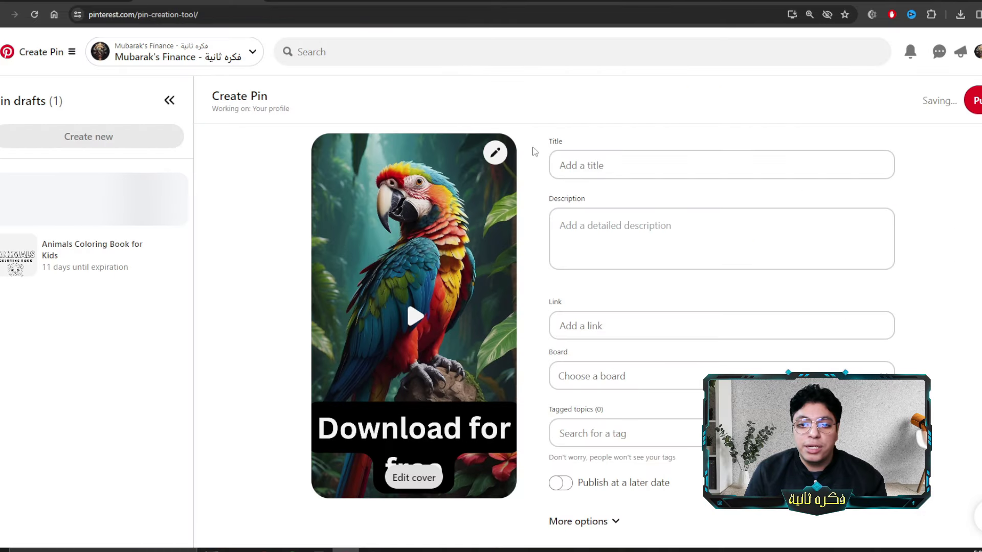
left_click(630, 166)
key("ctrl+v")
left_click(593, 225)
key("ctrl+v")
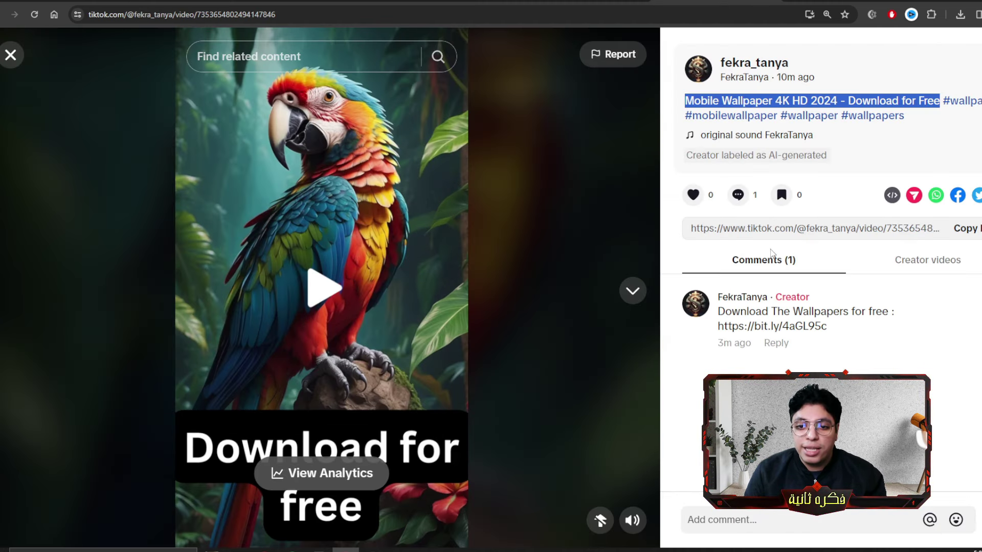
left_click_drag(839, 333, 720, 330)
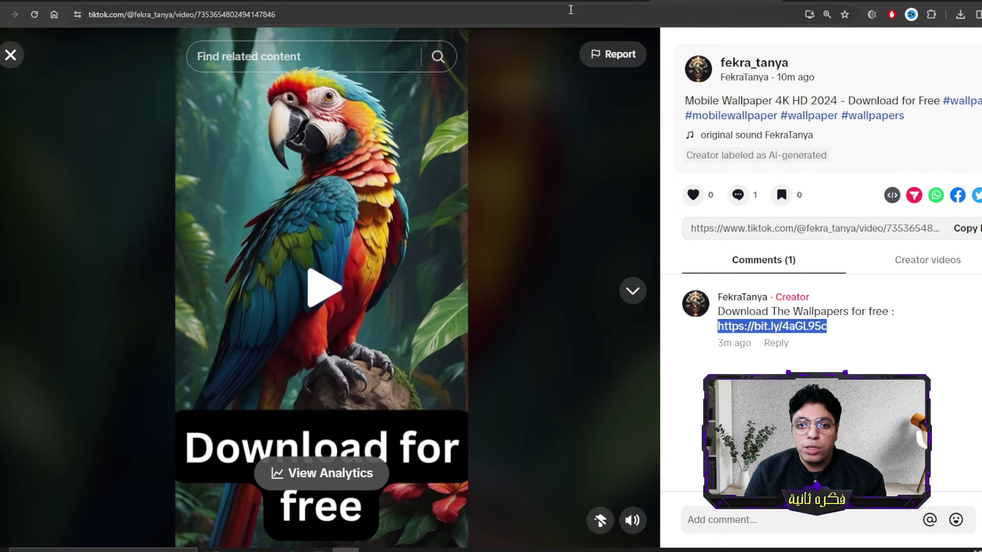
key("ctrl+Tab")
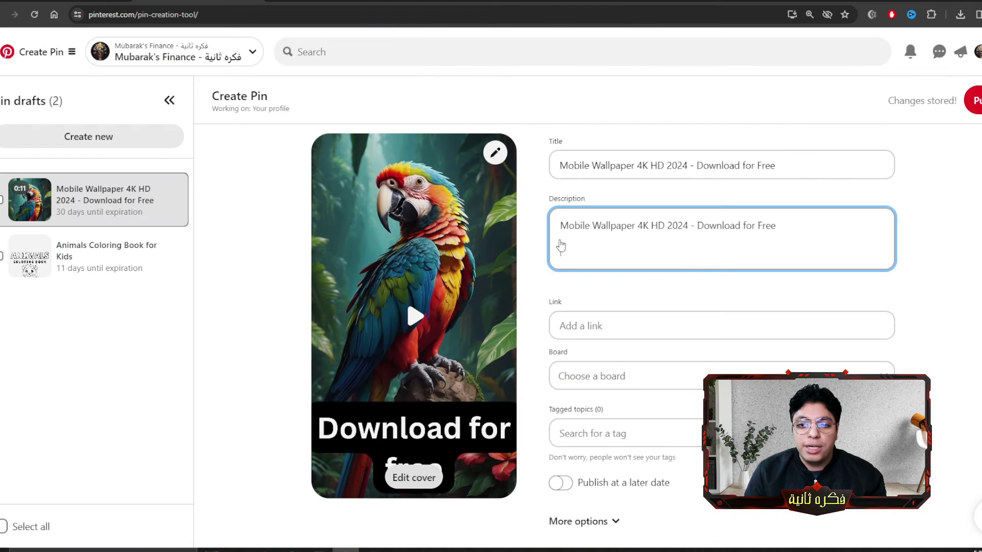
left_click(607, 327)
key("ctrl+v")
left_click(609, 302)
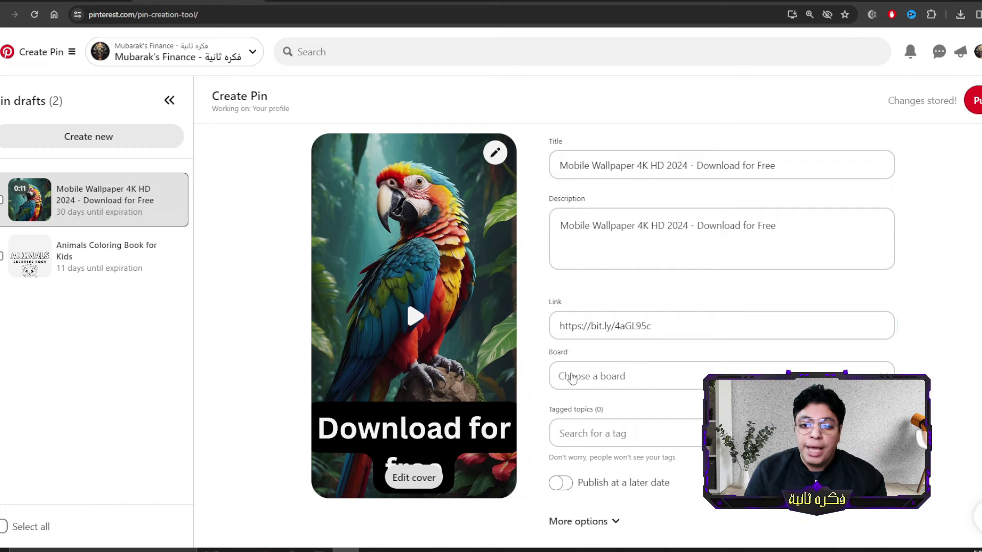
- Create a board named "Wallpapers 2024" for the Pin
left_click(602, 377)
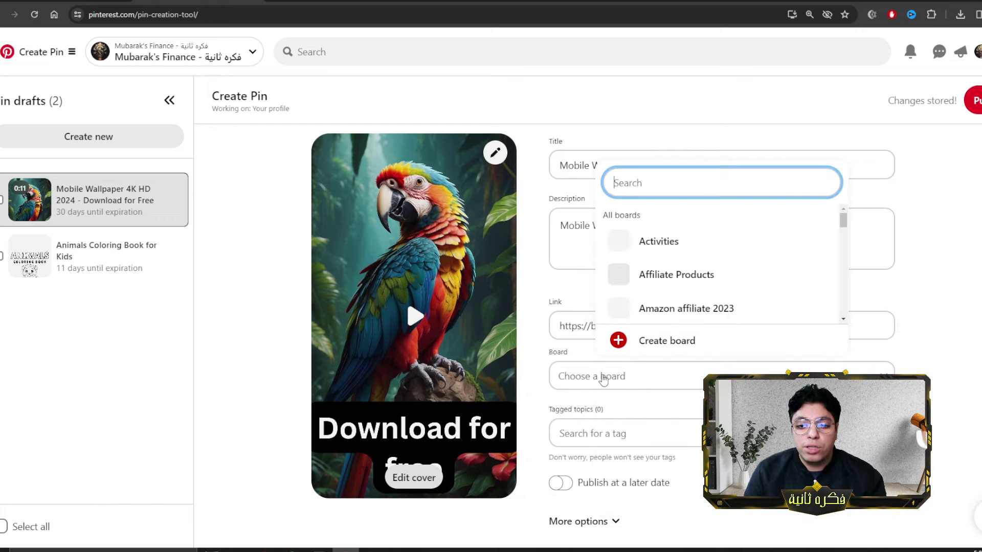
left_click(666, 351)
left_click(495, 287)
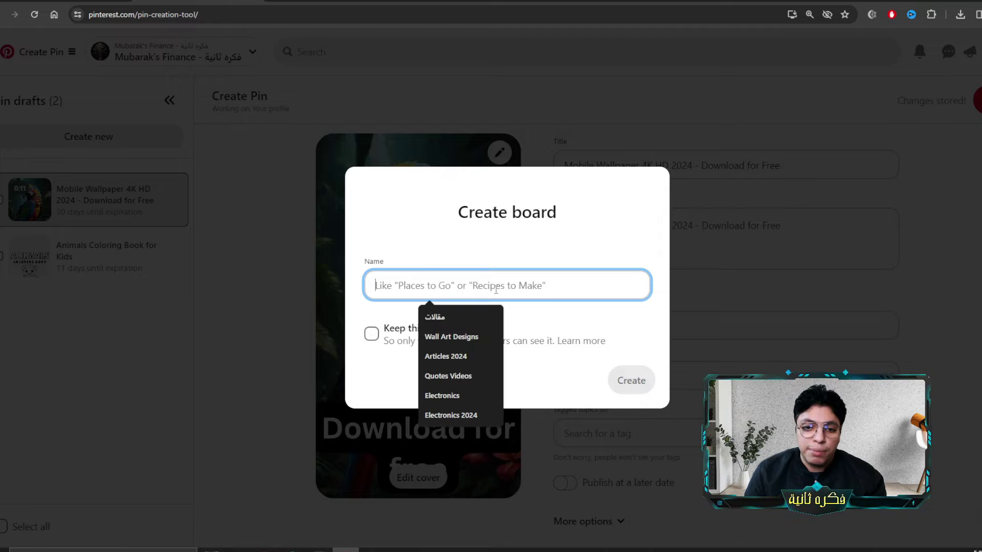
type("Wallpape")
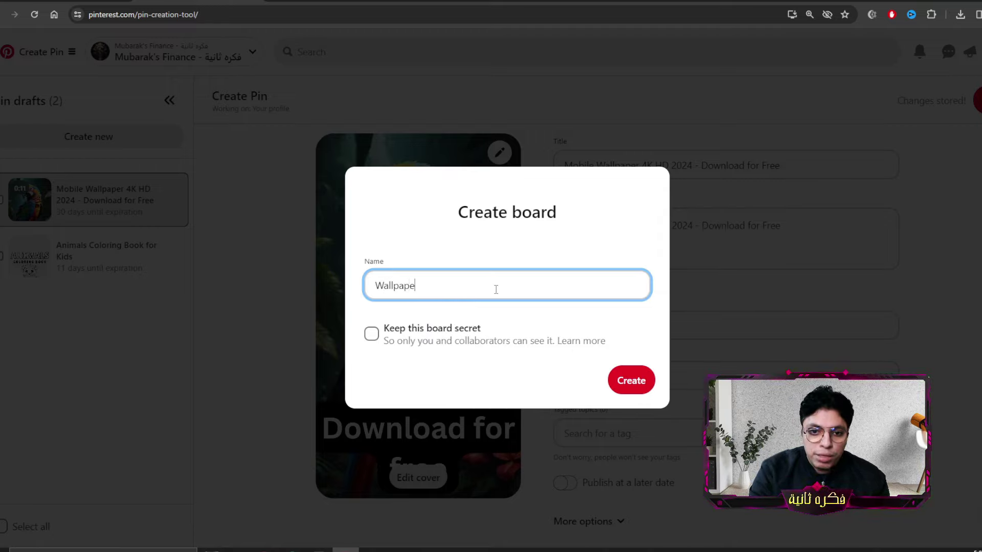
type("rs 2024")
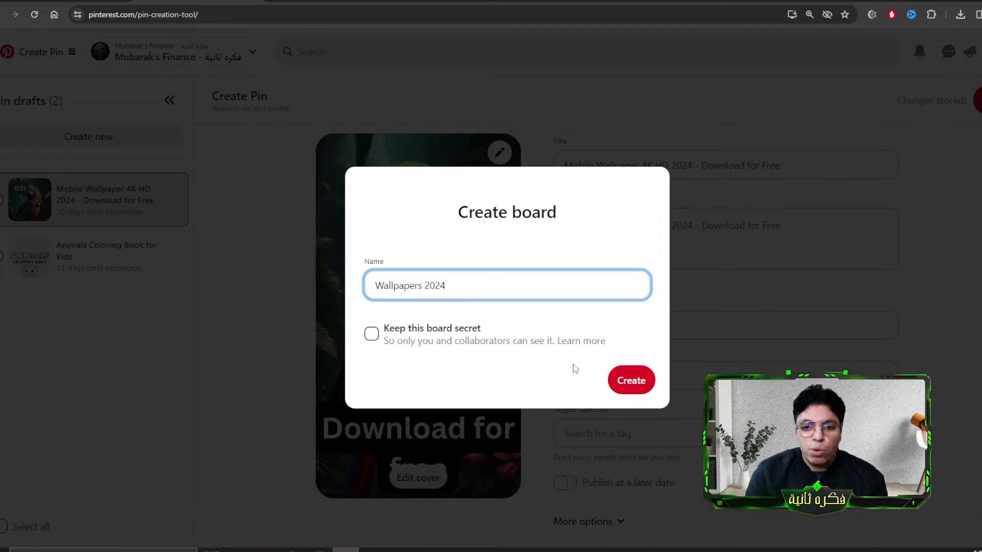
left_click(628, 383)
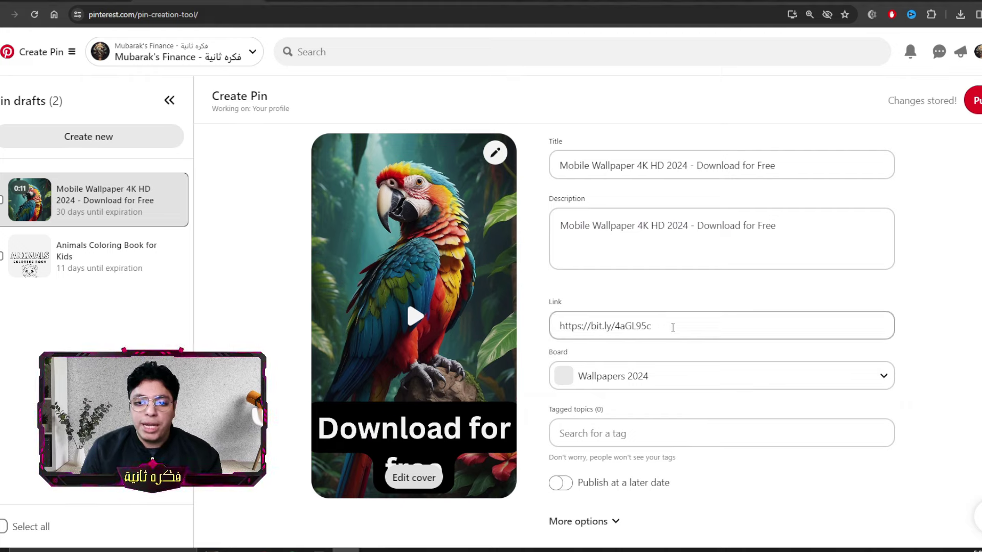
left_click_drag(670, 326, 559, 325)
left_click(627, 283)
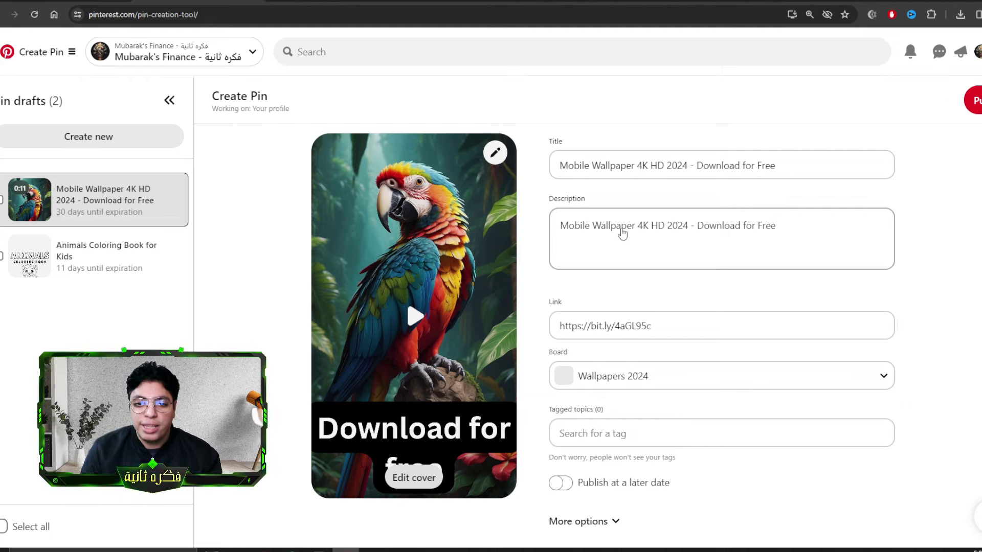
scroll(621, 235, "down", 1)
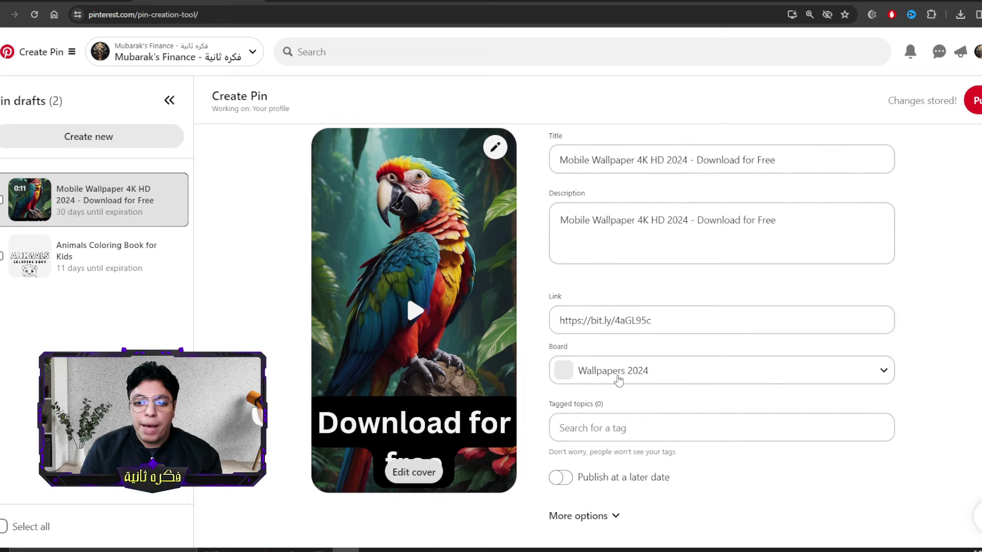
- Tag the Pin with Iphone Wallpaper, Lock Screen Wallpaper and Phone Wallpaper, and publish it
left_click(594, 433)
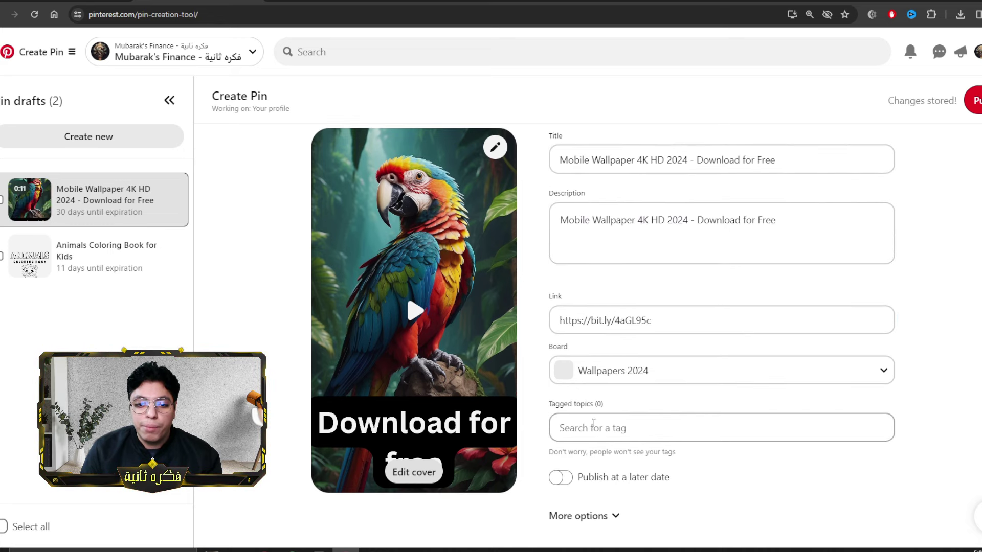
type("Wallpaper")
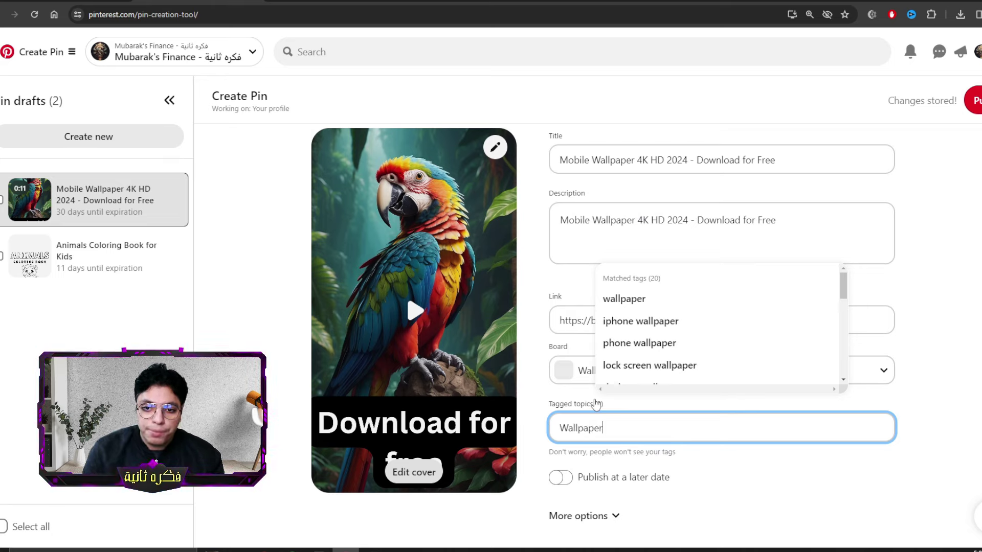
left_click(635, 321)
type("Wallpap")
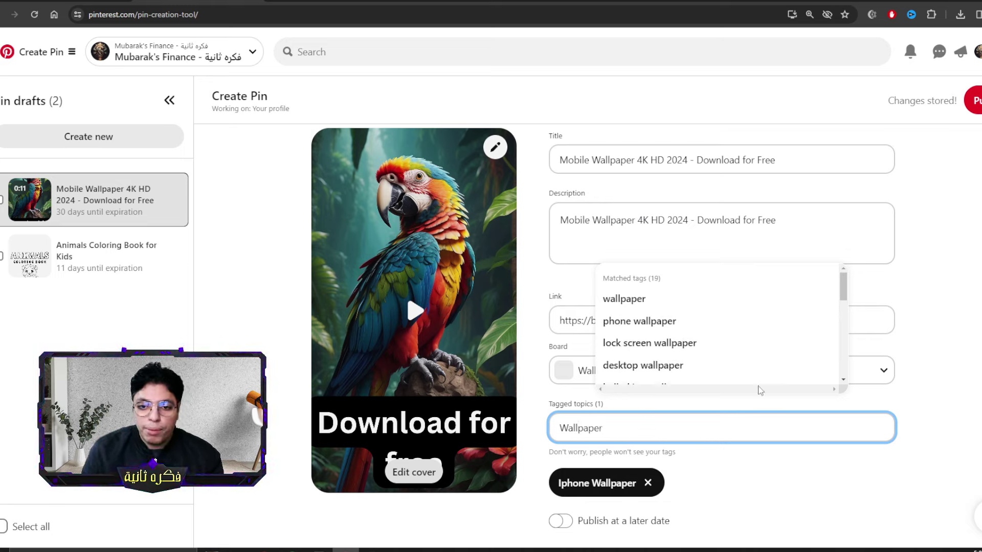
type("er")
left_click(677, 343)
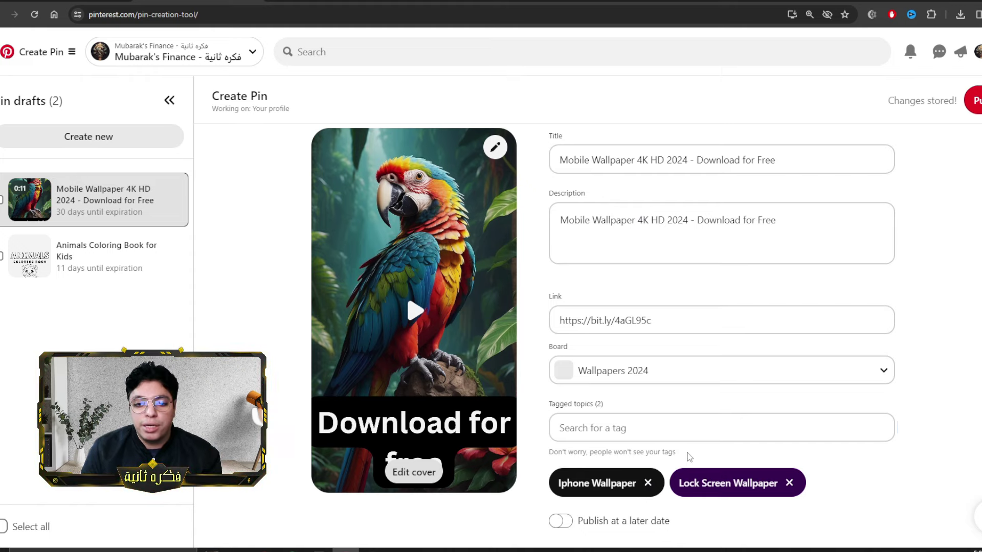
left_click(670, 427)
type("wallpaper")
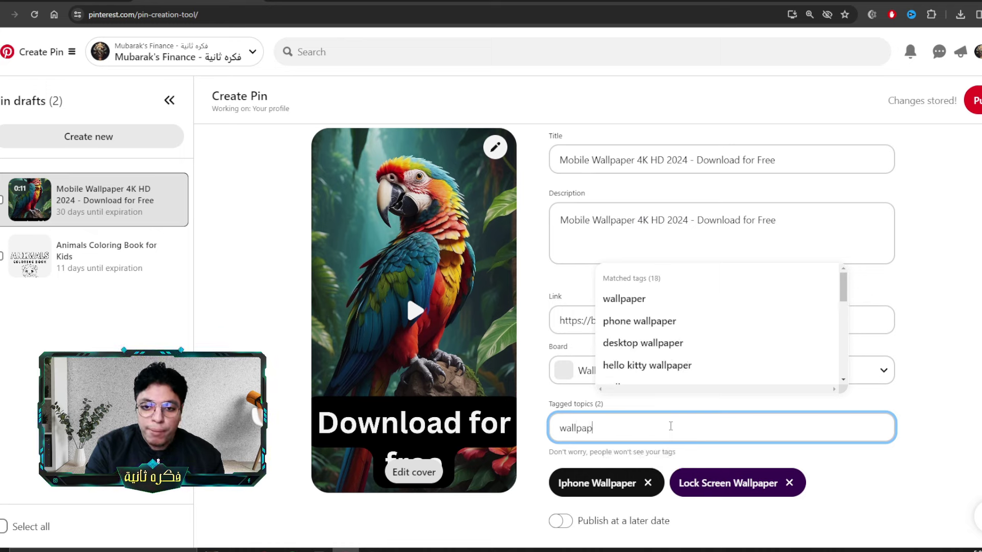
left_click(623, 321)
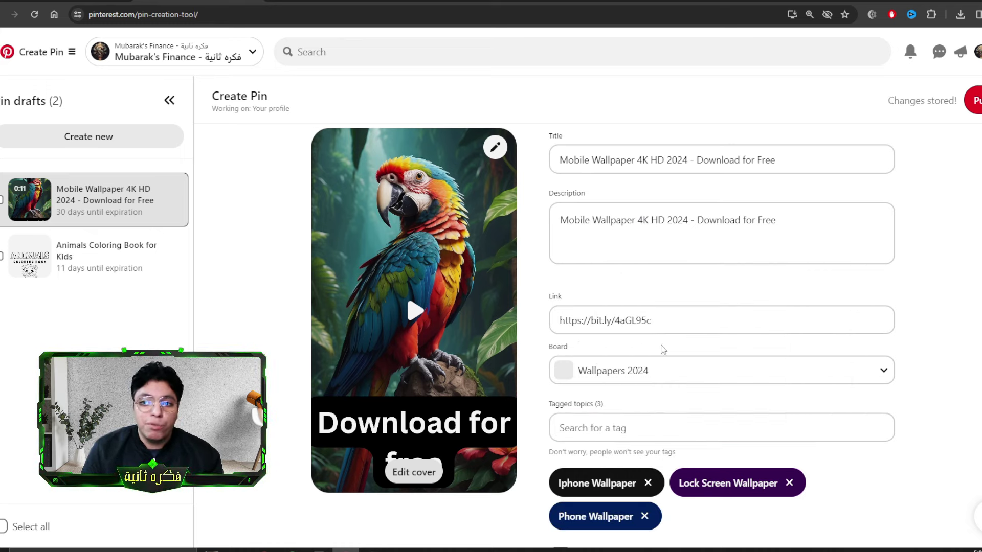
left_click(970, 103)
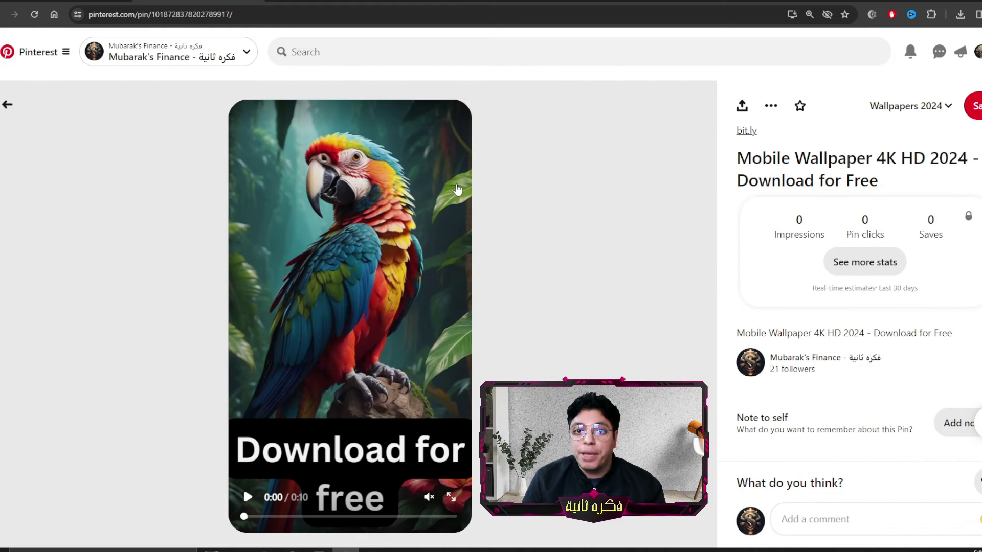
- Check the published Pin by playing its video and opening its bit.ly link
left_click(247, 497)
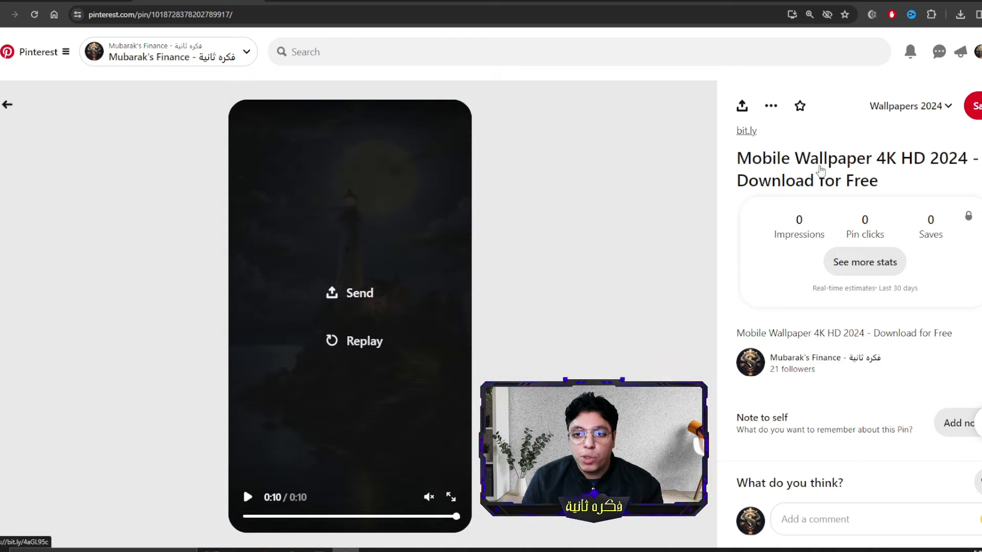
left_click(745, 132)
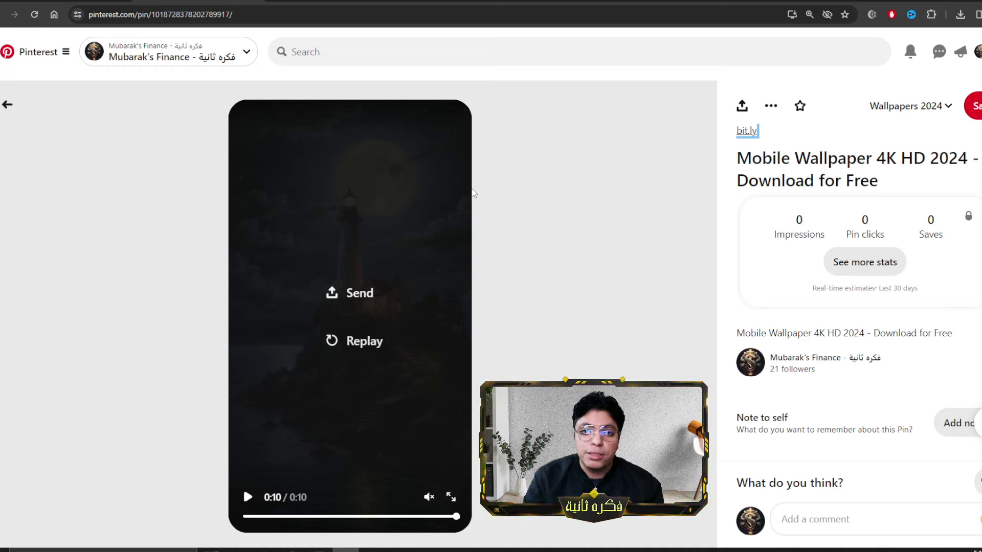
left_click(354, 341)
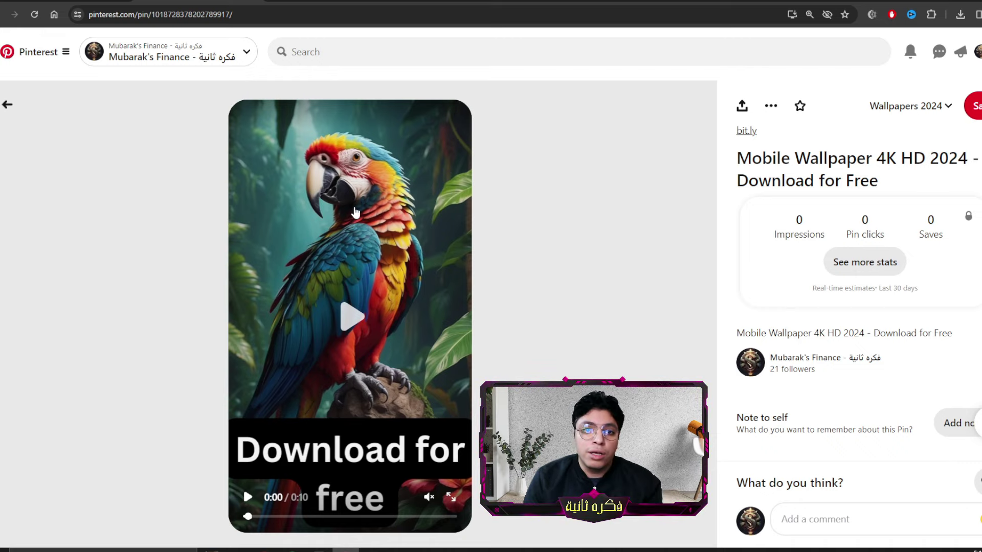
- Switch to X and examine the top "mobile wallpaper" search results for their post texts, images and engagement
left_click(342, 1)
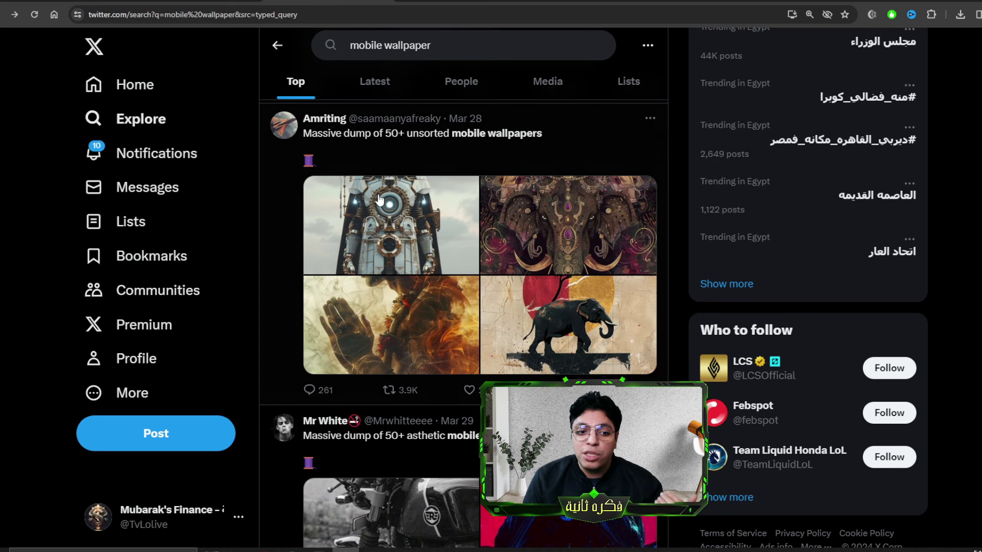
scroll(368, 281, "up", 3)
scroll(626, 304, "down", 4)
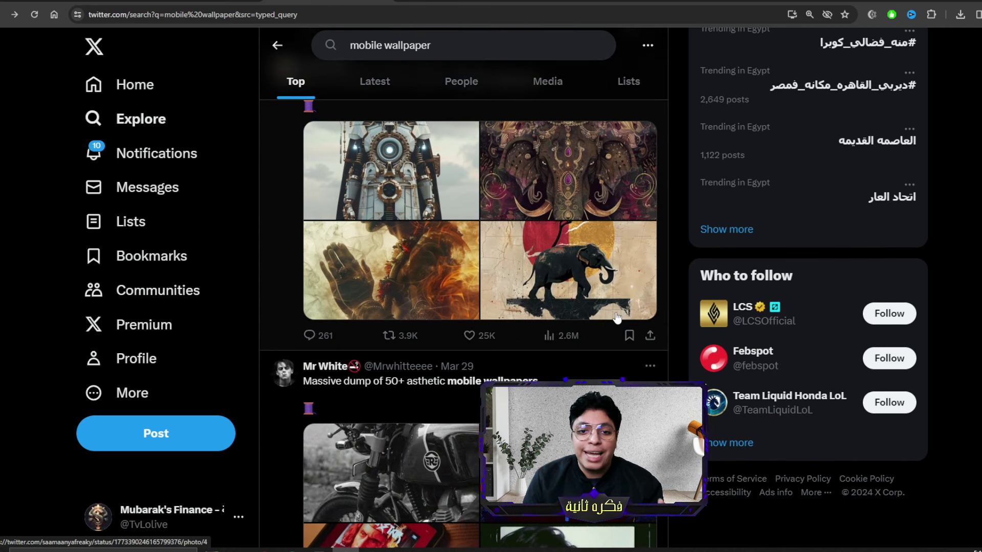
scroll(617, 317, "up", 2)
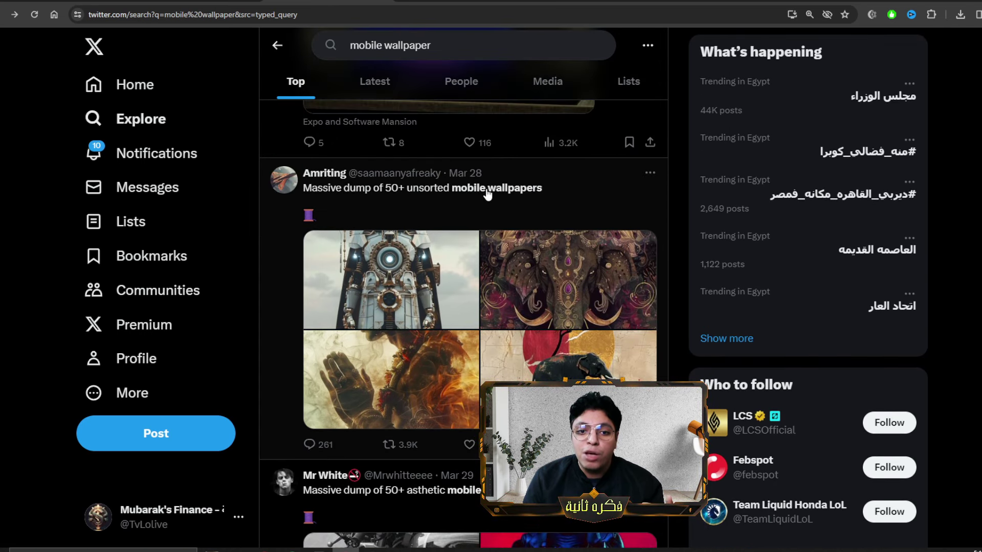
scroll(502, 196, "down", 1)
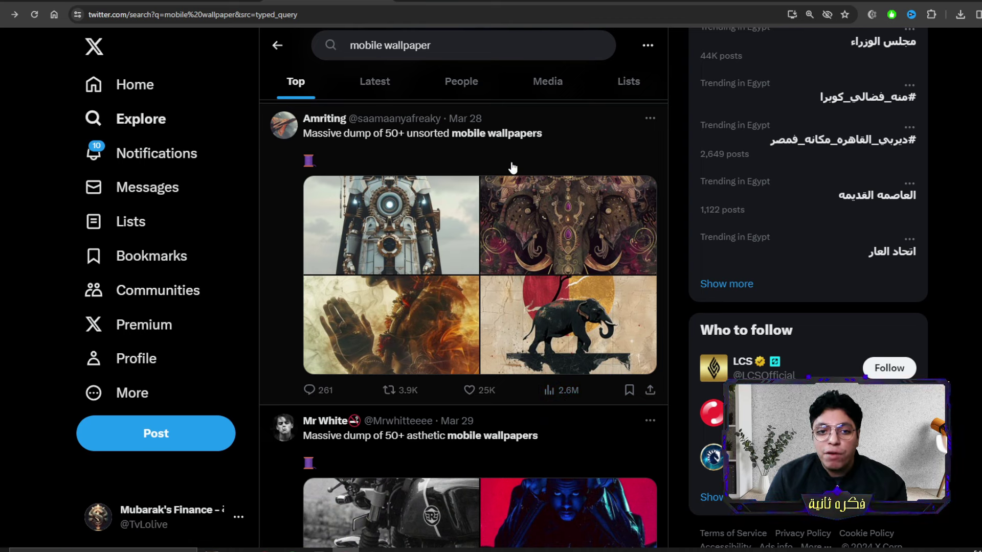
left_click_drag(554, 141, 449, 136)
scroll(508, 313, "down", 3)
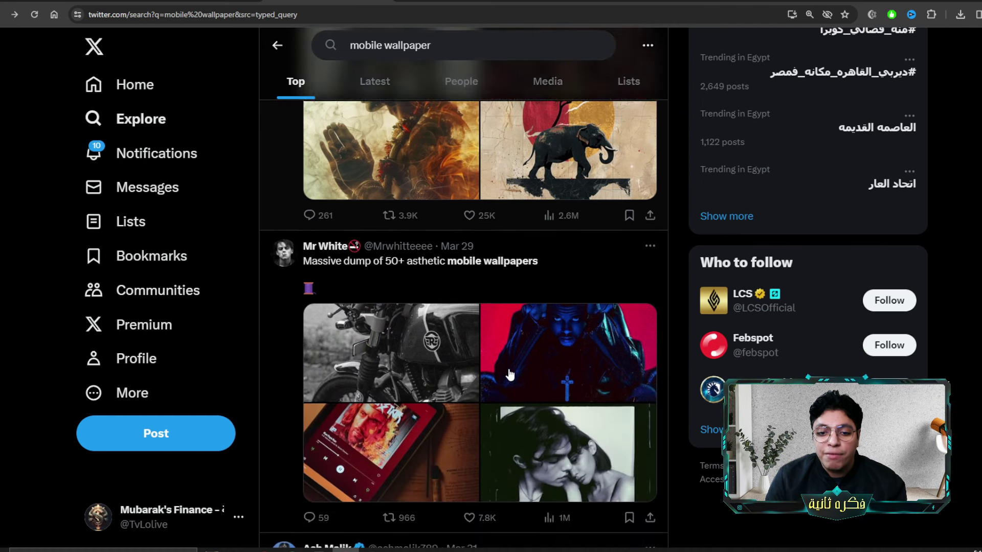
scroll(455, 391, "down", 2)
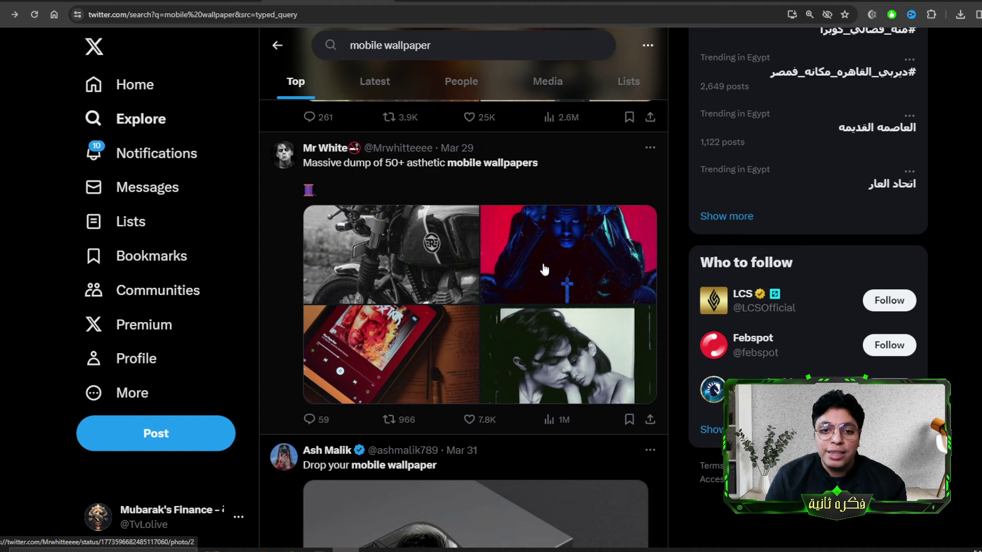
scroll(451, 171, "down", 8)
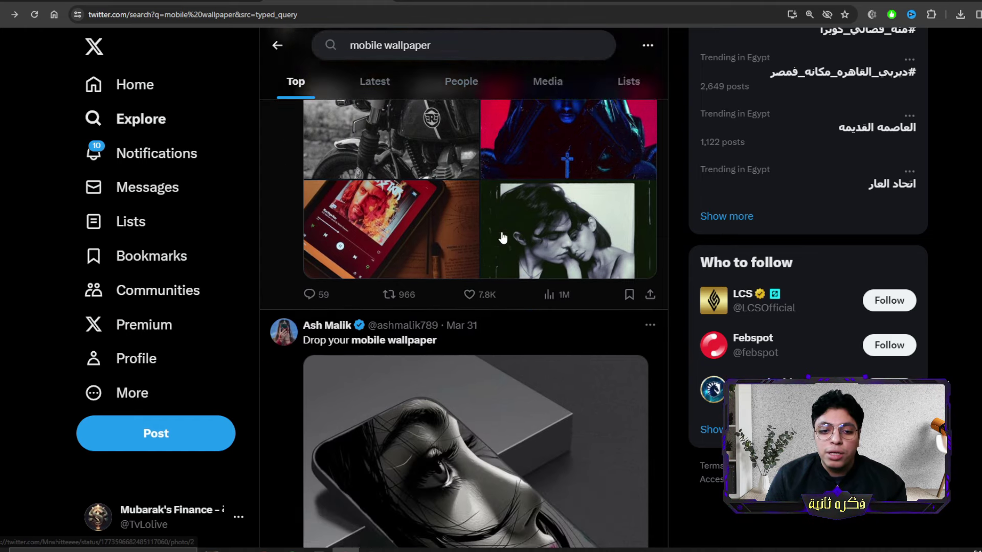
scroll(477, 250, "down", 5)
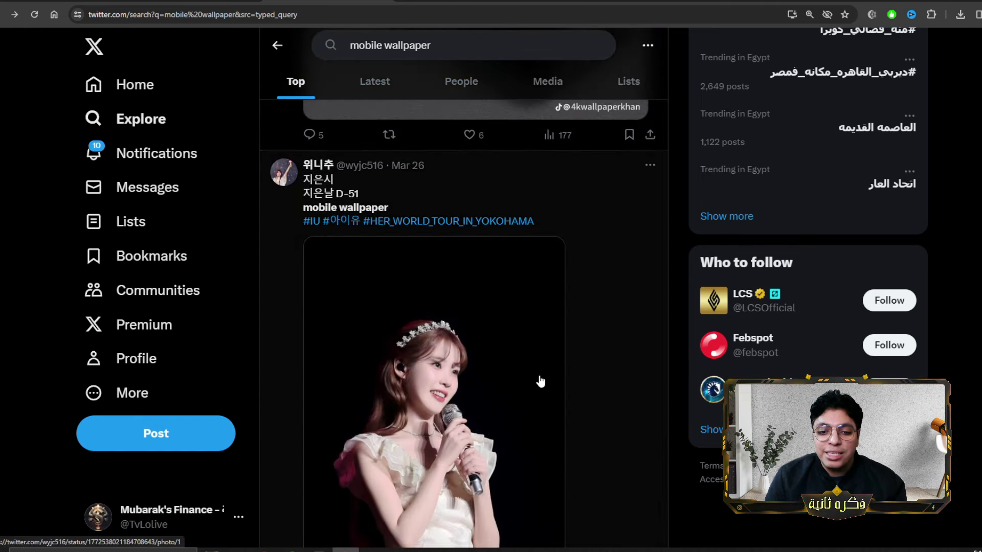
scroll(540, 381, "up", 4)
scroll(540, 381, "up", 3)
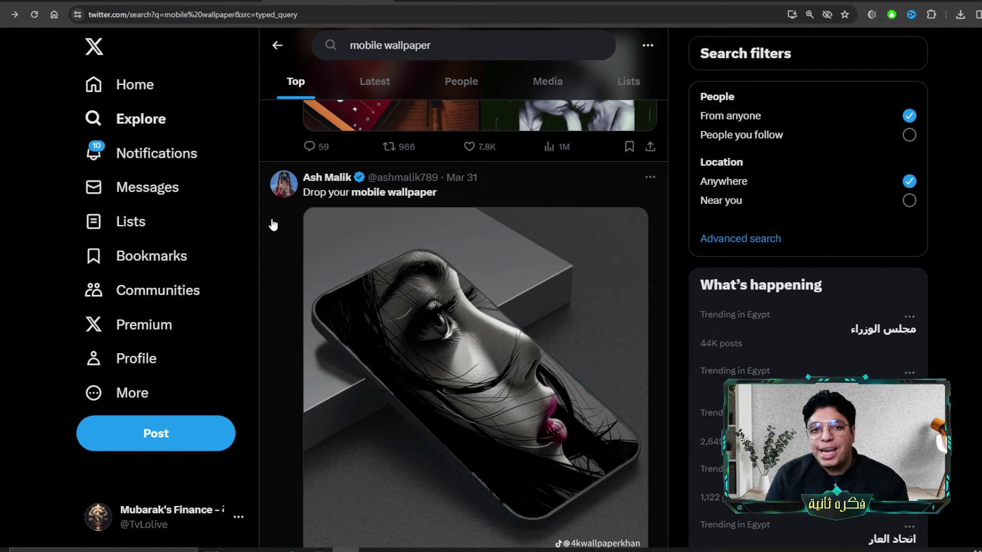
- Start a new X post and attach the "Download for free" video from the Desktop's TikTok folder
left_click(173, 440)
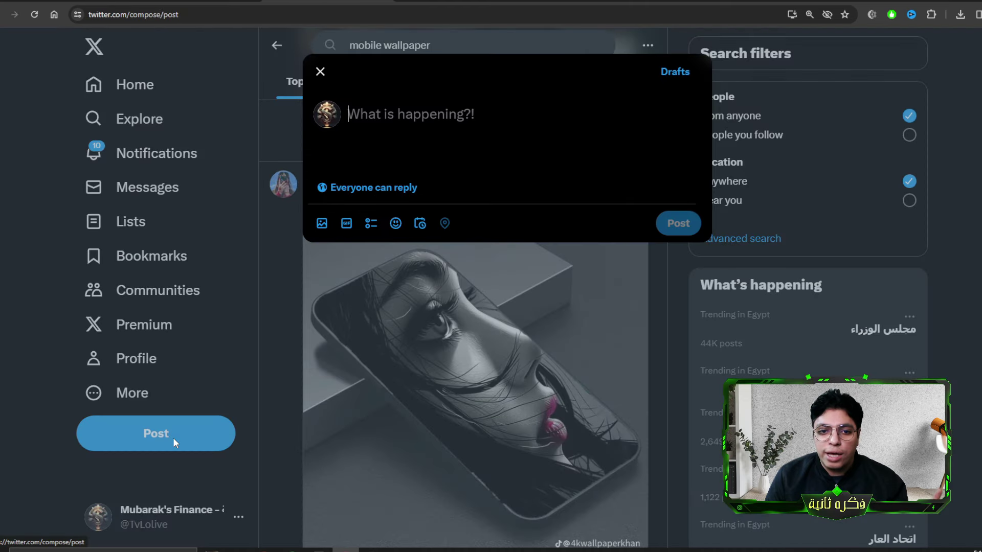
left_click(326, 229)
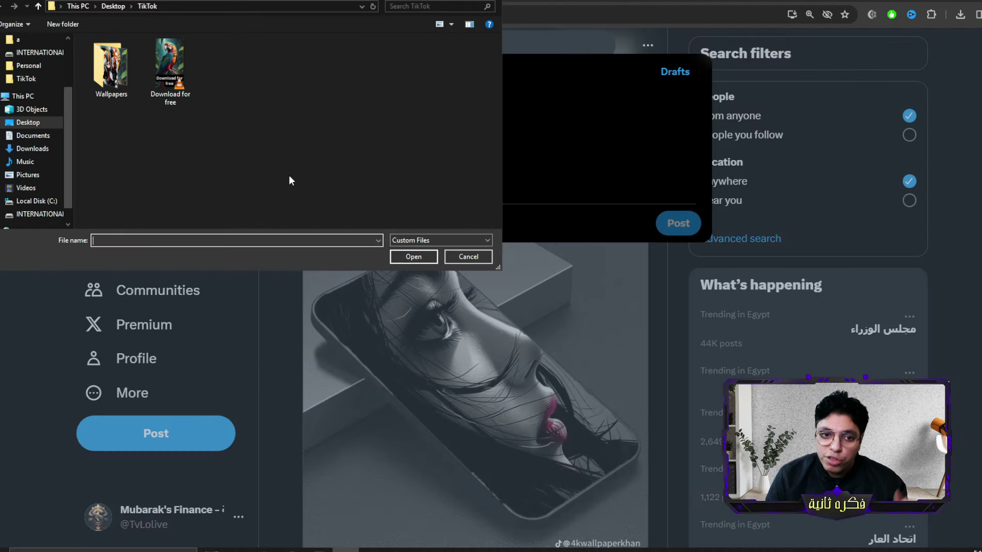
left_click(190, 74)
left_click(413, 257)
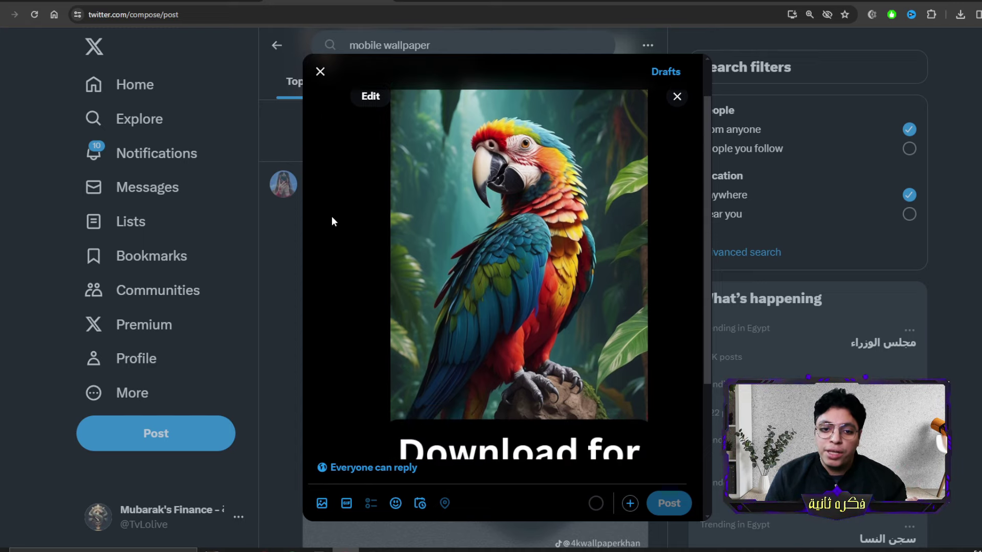
- Preview the attached wallpaper video in the post draft
scroll(364, 221, "down", 2)
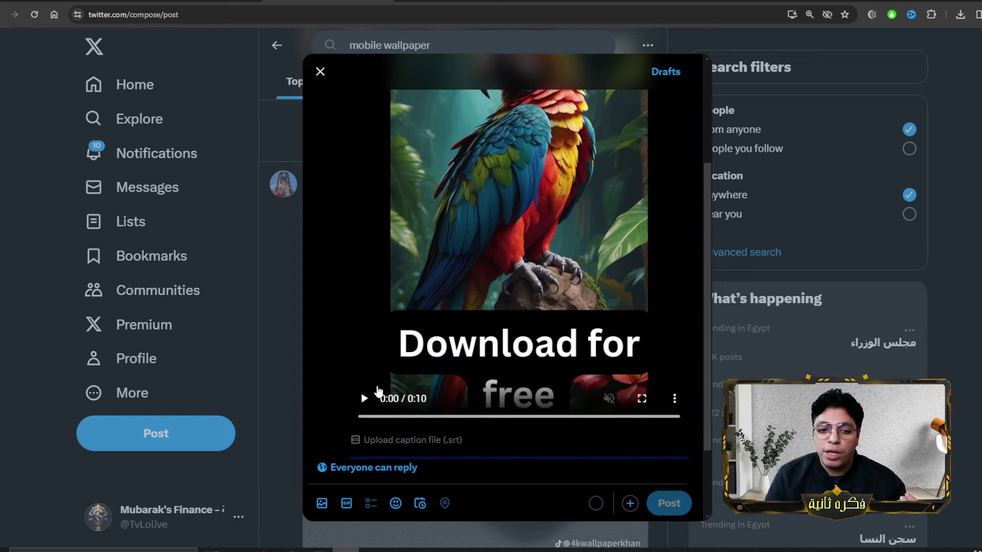
left_click(364, 398)
scroll(422, 314, "up", 1)
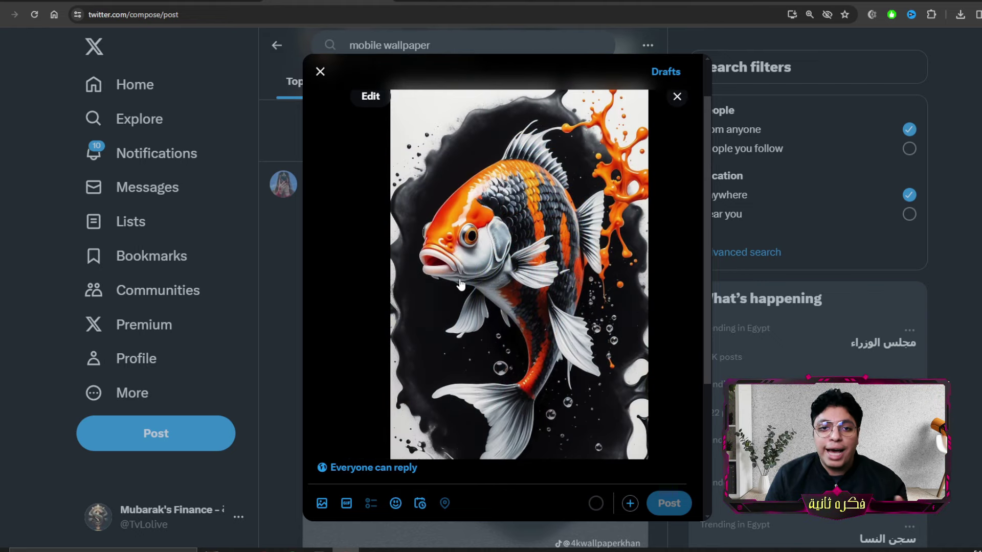
scroll(460, 284, "down", 1)
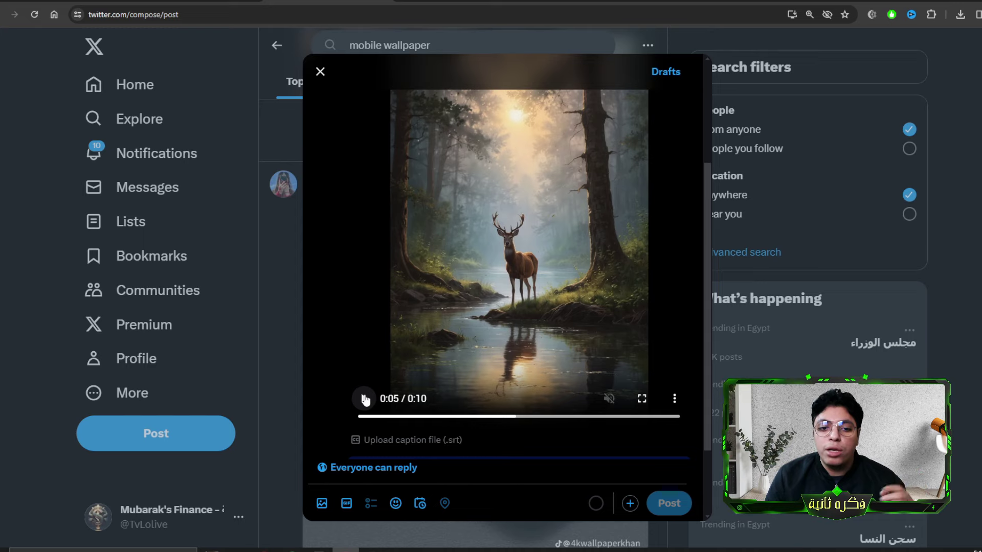
scroll(364, 394, "up", 1)
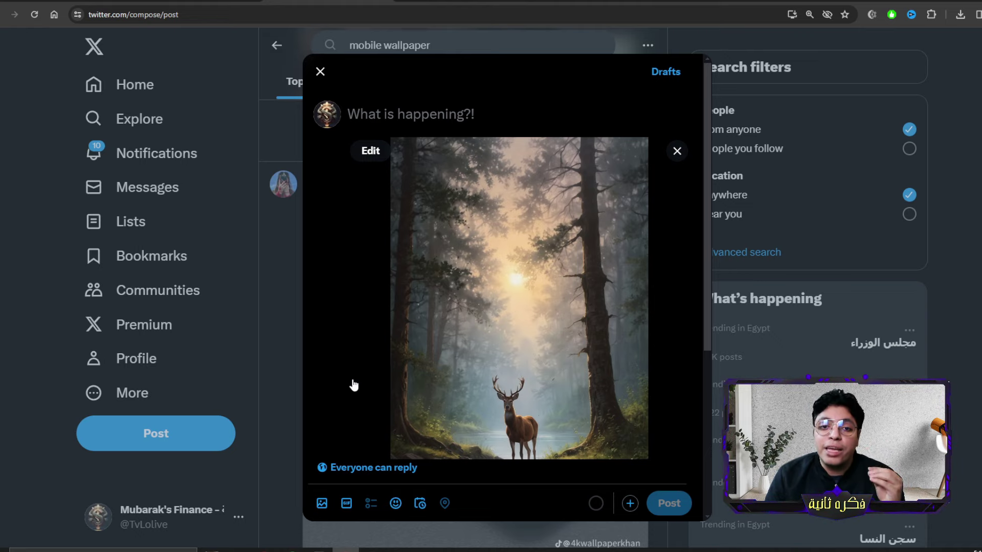
left_click(655, 2)
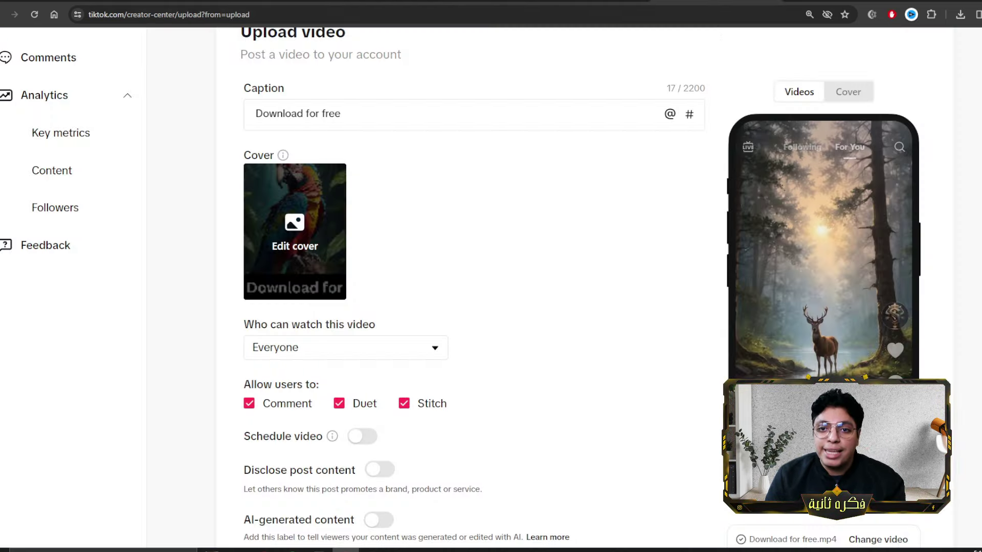
key("F5")
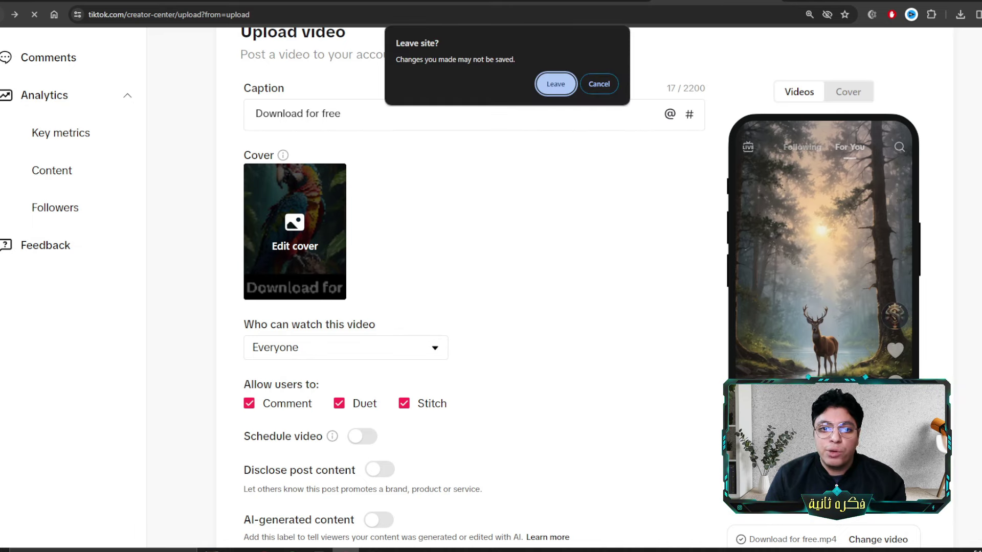
key("Return")
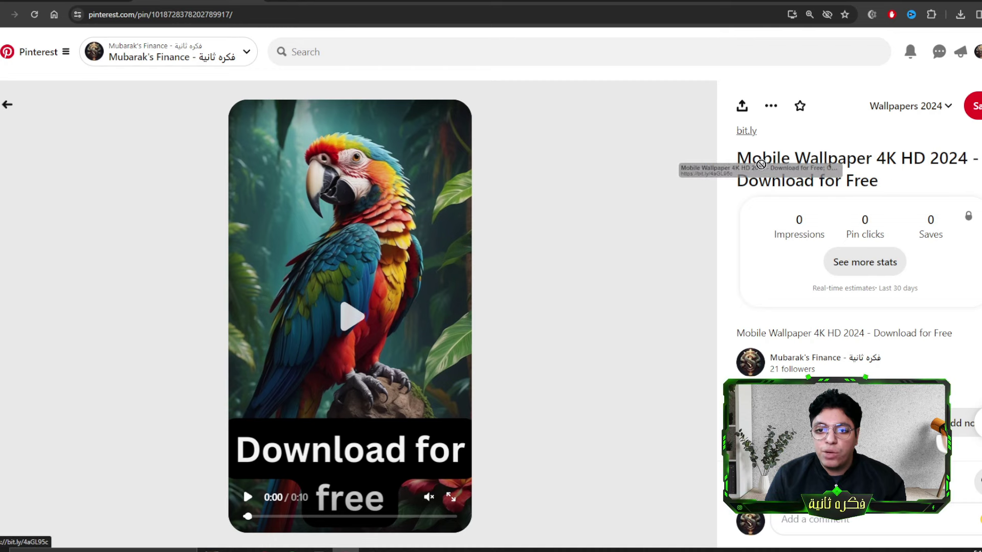
- Copy the Pin's title "Mobile Wallpaper 4K HD 2024 - Download for Free" into the X post, followed by a blank line
left_click_drag(740, 158, 878, 182)
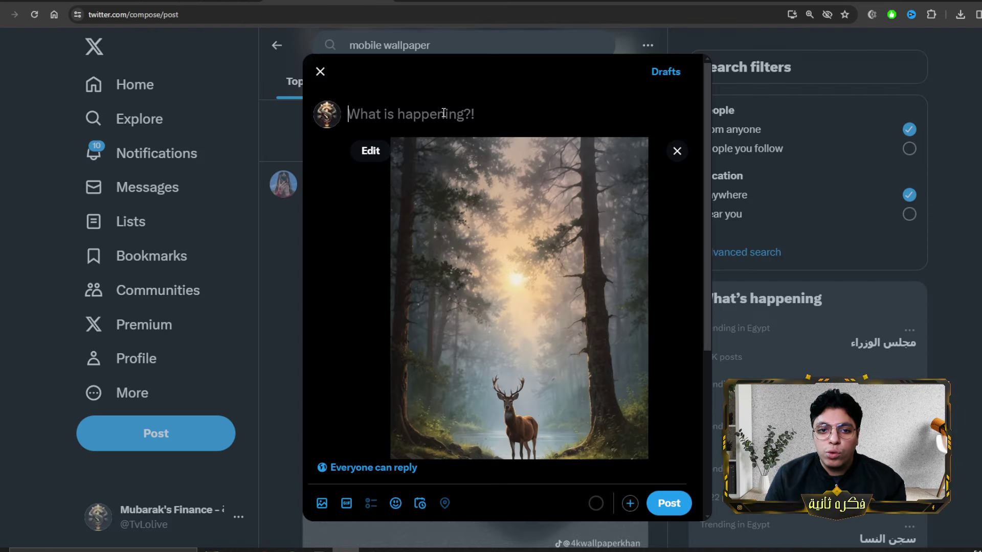
key("ctrl+v")
key("Return")
key("Return")
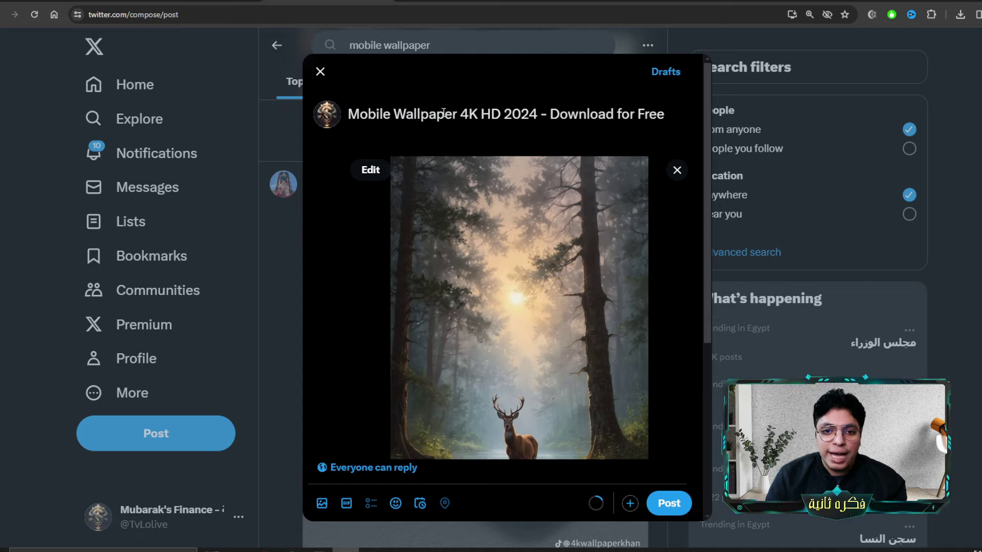
- Add the line "Download Free from here :" below the title in the X post
type("Downl")
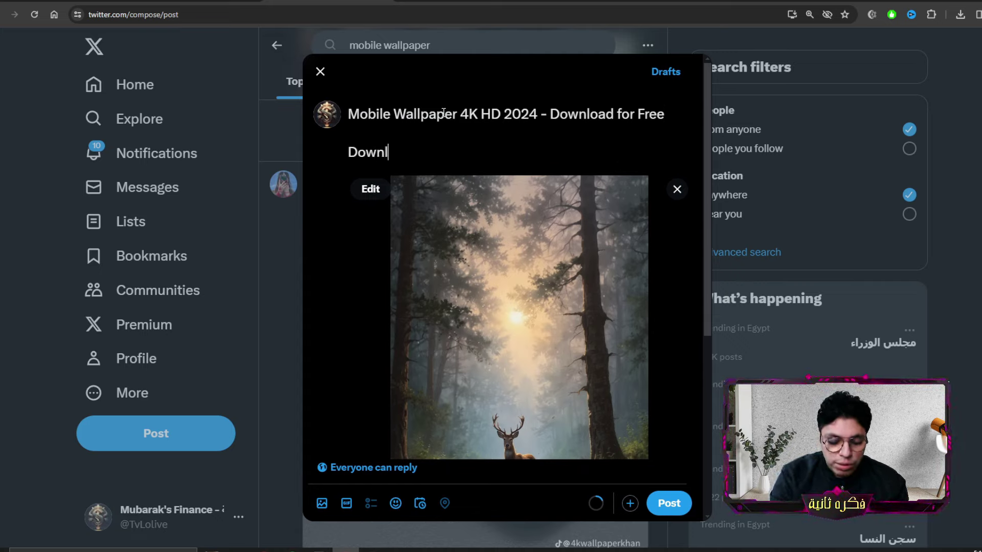
type("oad Free")
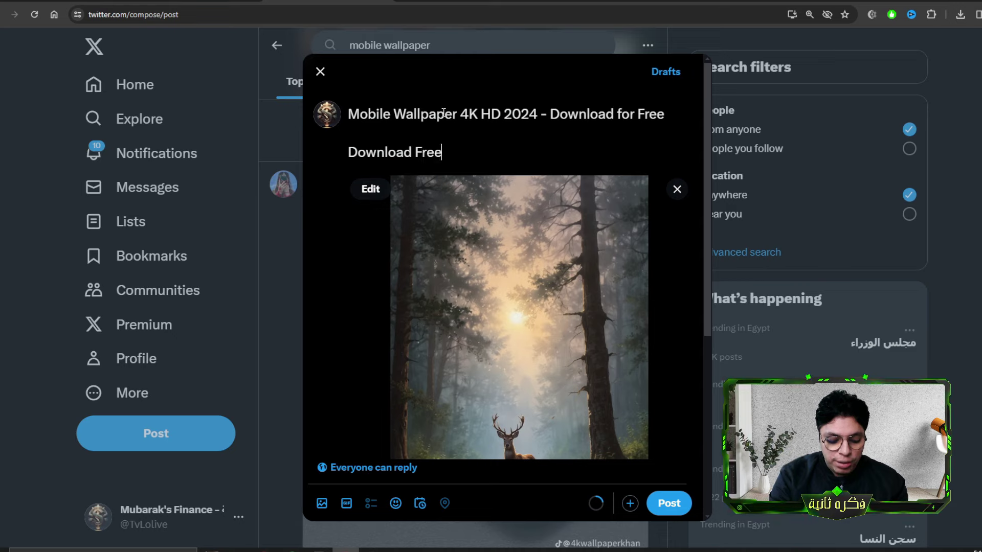
type(" from here ")
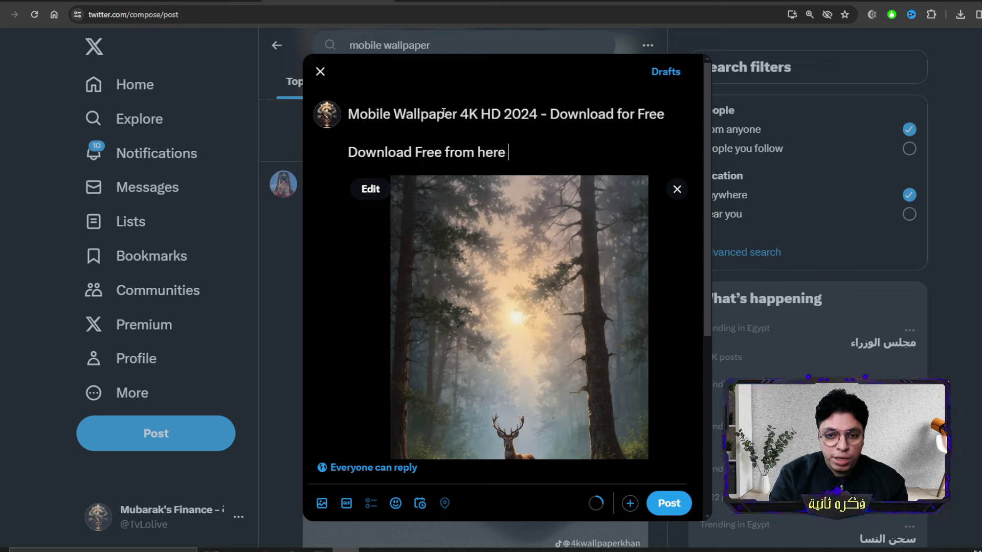
type(":")
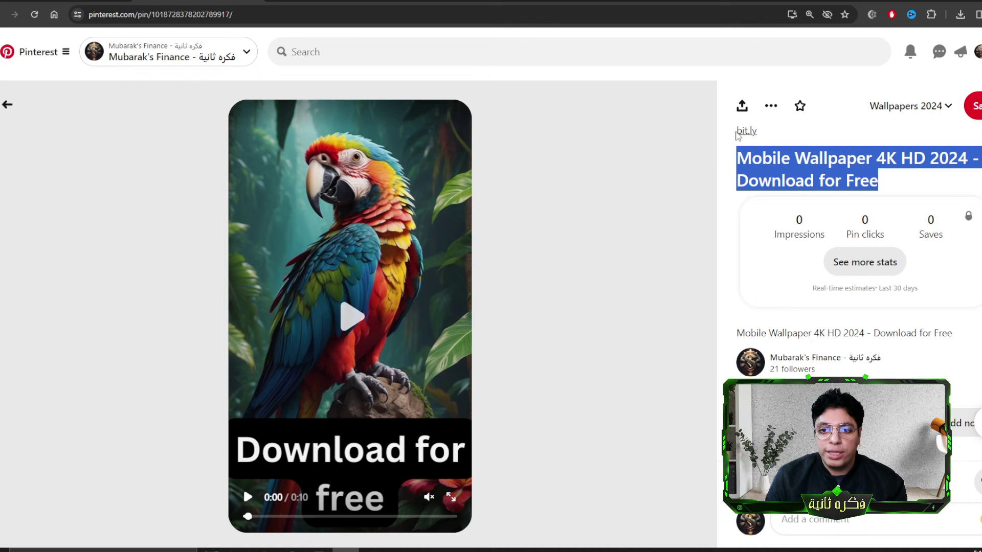
- Copy the Pin's bit.ly link address into the X post after "Download Free from here :"
right_click(738, 134)
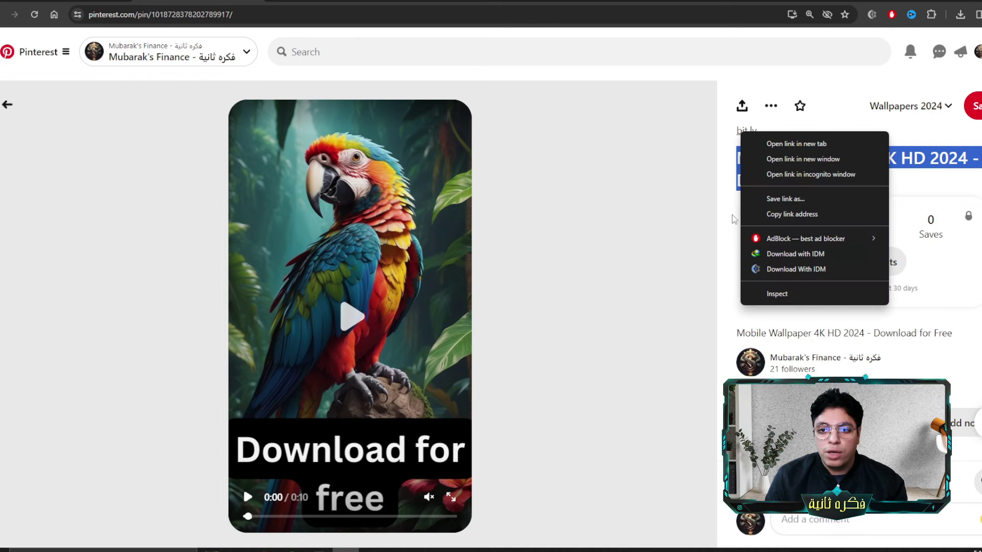
left_click(792, 214)
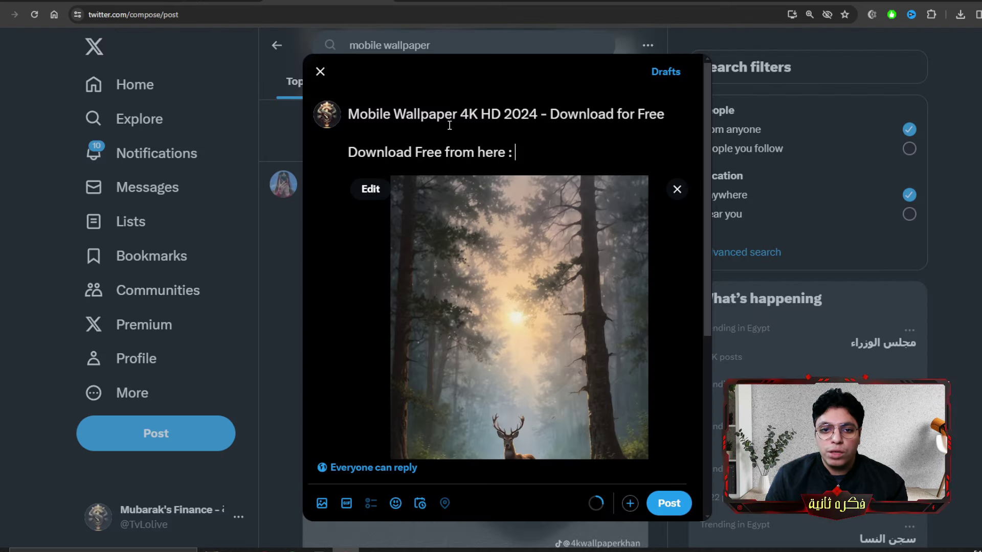
key("ctrl+v")
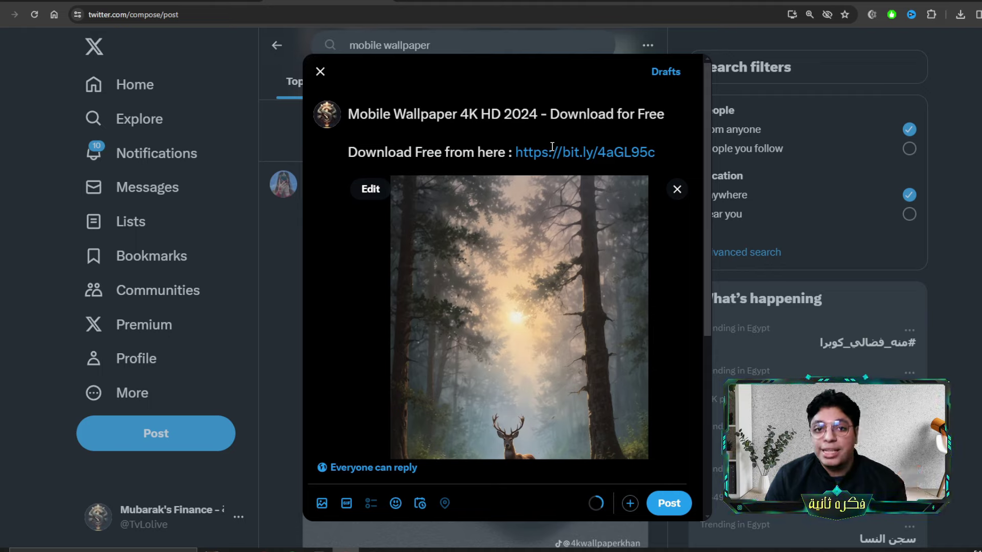
- Add the suggested hashtag #Wallpapers below the download link, leaving two blank lines, and begin another hashtag on the following line
key("Return")
key("Return")
key("Return")
type("#")
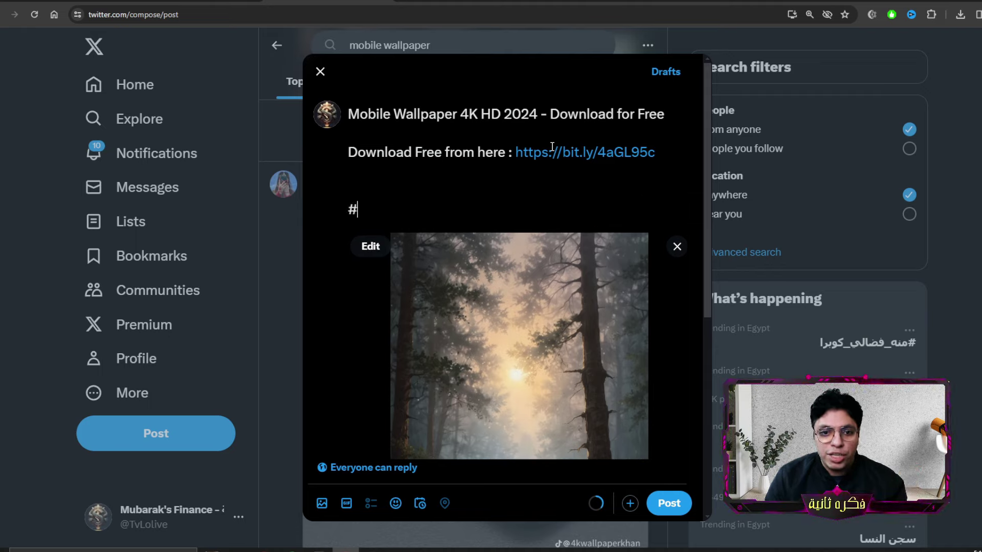
type("Wall")
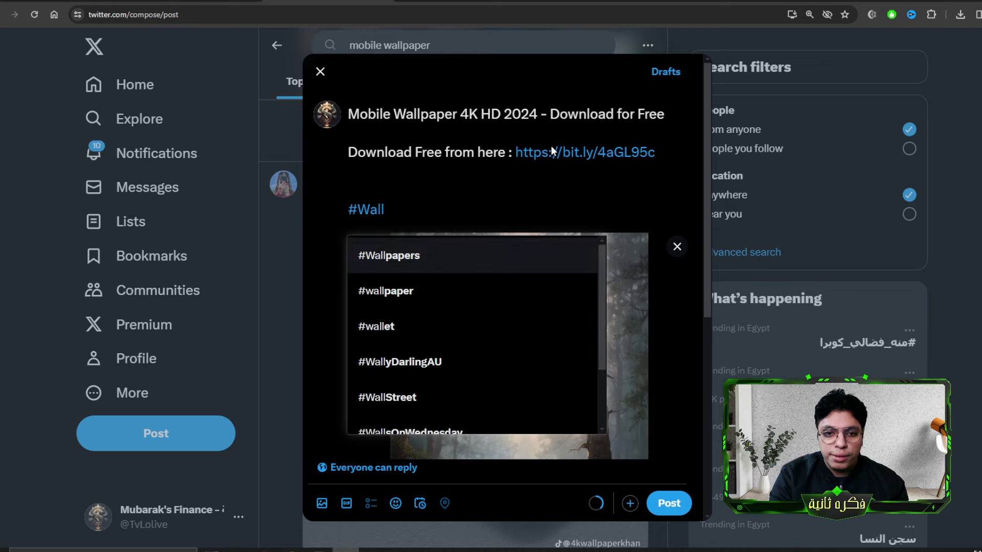
type("paper")
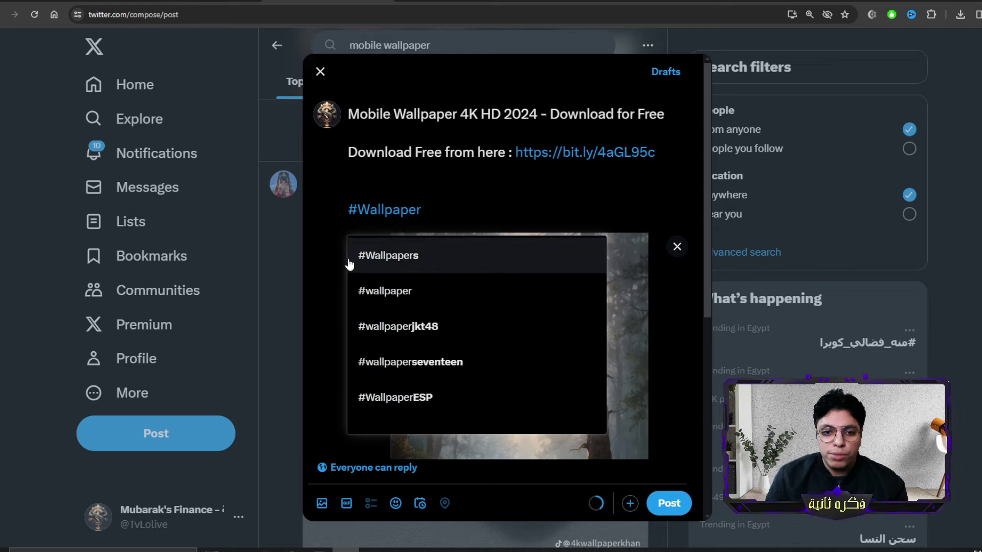
left_click(400, 253)
key("Return")
type("#")
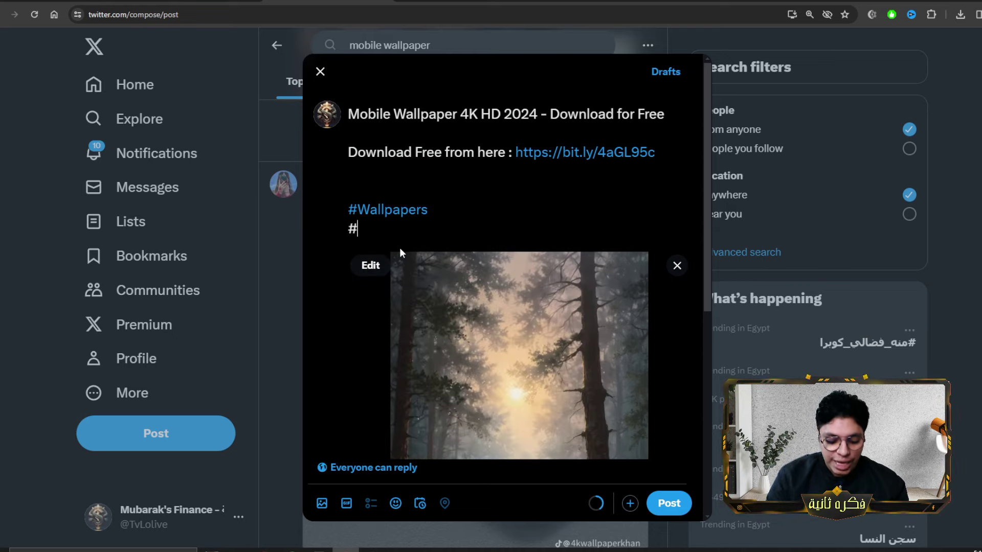
type("mobile")
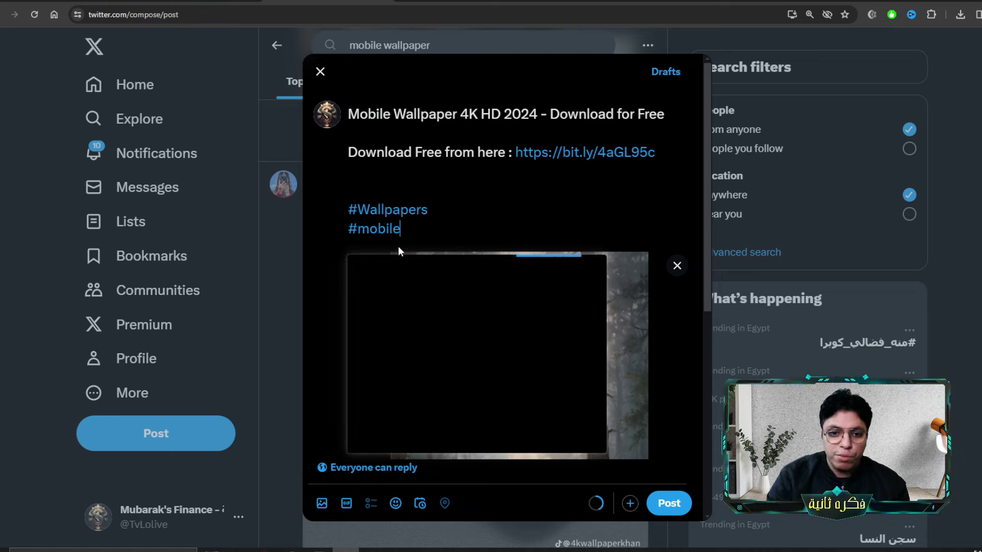
type("wa")
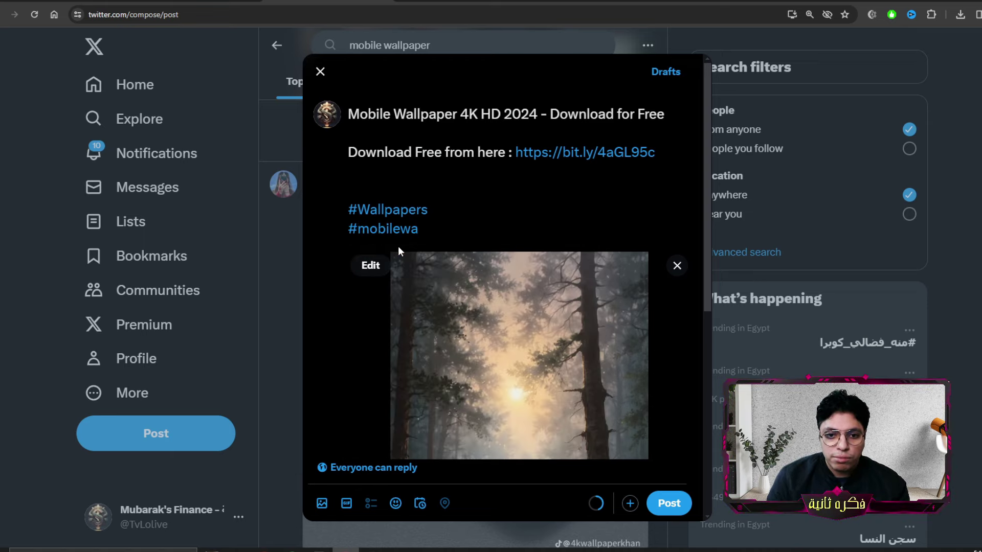
key("BackSpace")
key("BackSpace")
key("BackSpace")
key("BackSpace")
key("BackSpace")
key("BackSpace")
key("BackSpace")
key("BackSpace")
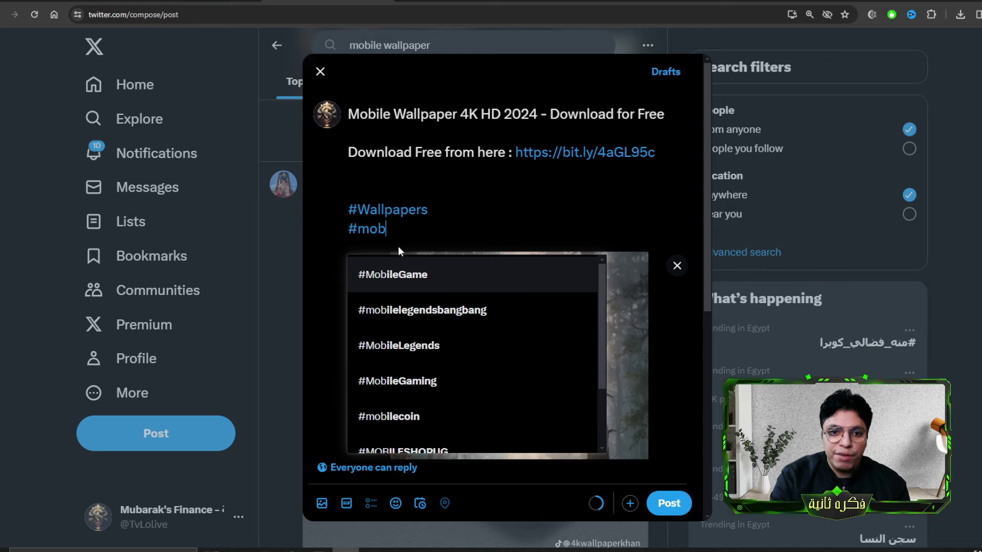
- Complete the second hashtag as #wallpaper and add #Mobilewallpaper on the line below it
type("wallpaper")
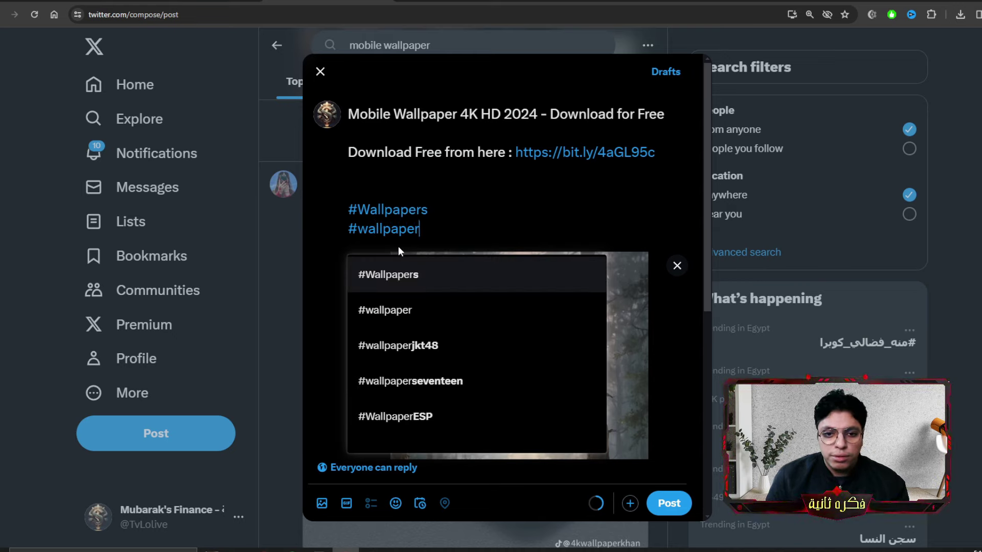
left_click(432, 309)
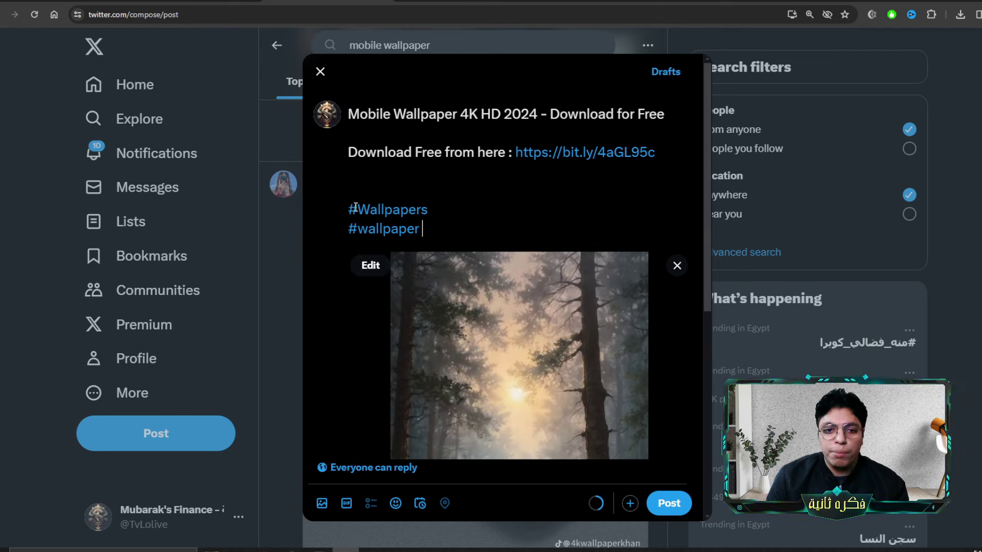
key("Return")
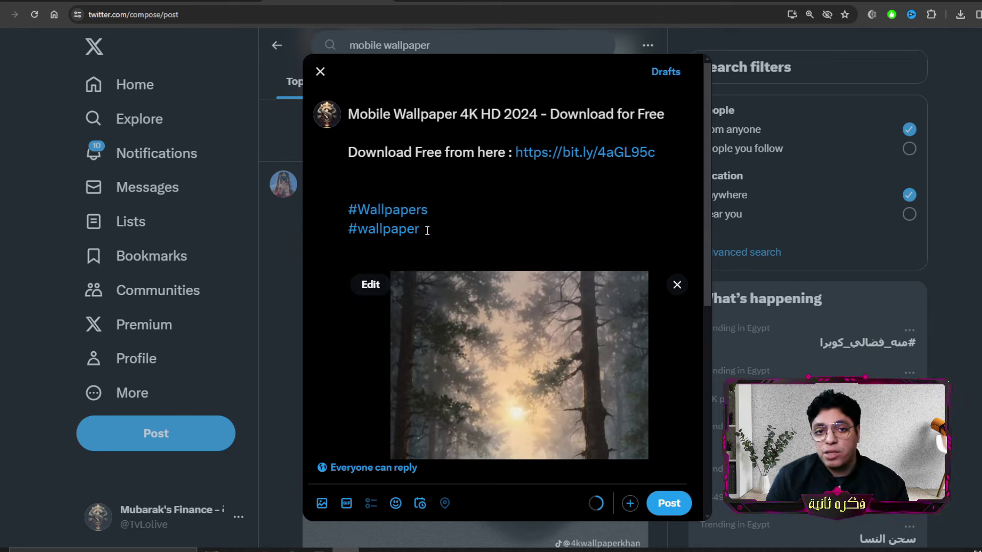
type("#Mo")
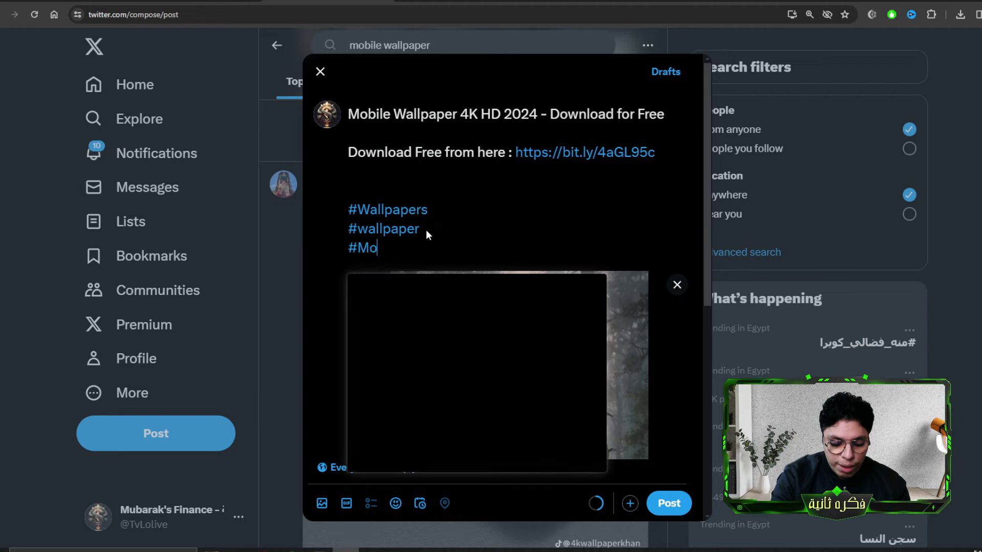
type("bilewallpaper")
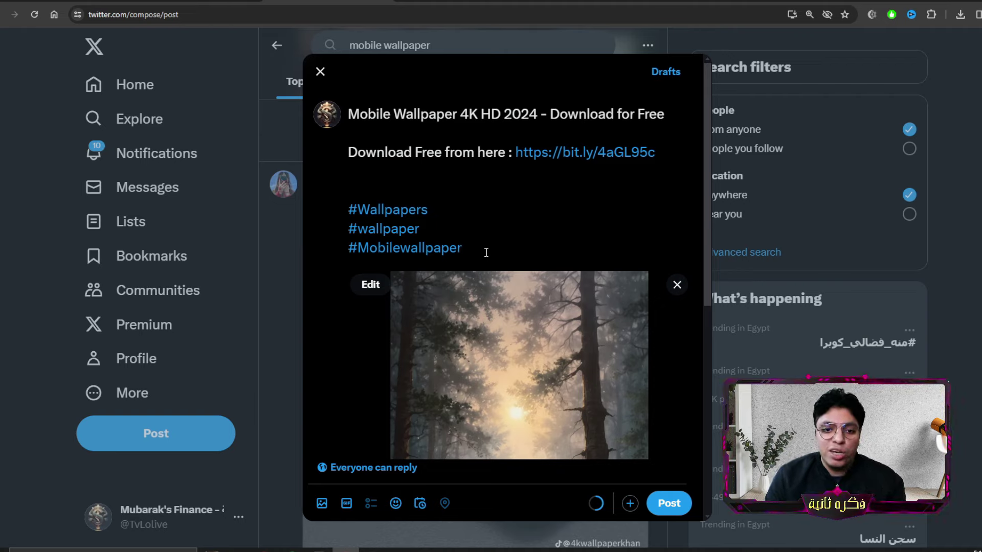
- Add the suggested hashtag #iPhoneWallpaper on a new line below #Mobilewallpaper
key("Return")
type("#l")
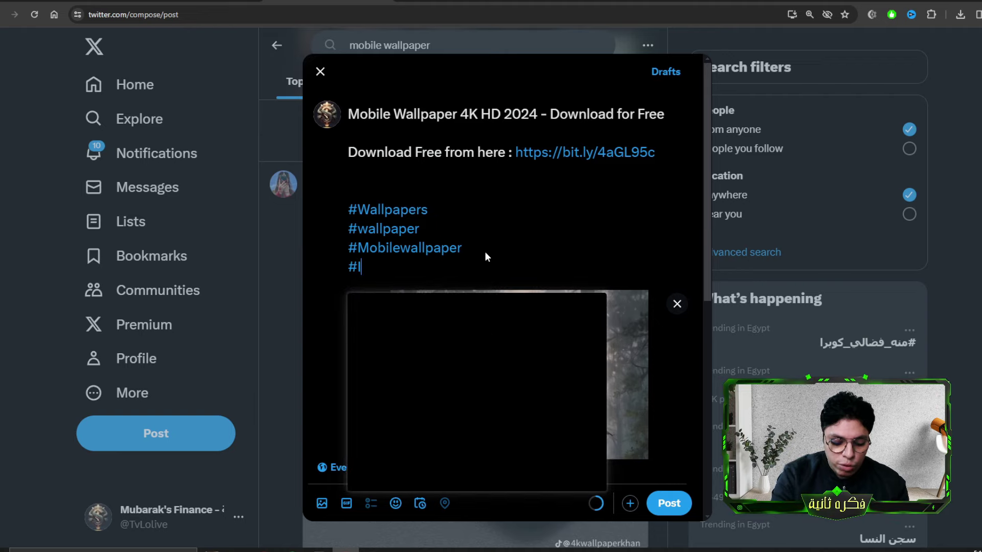
type("phonewall")
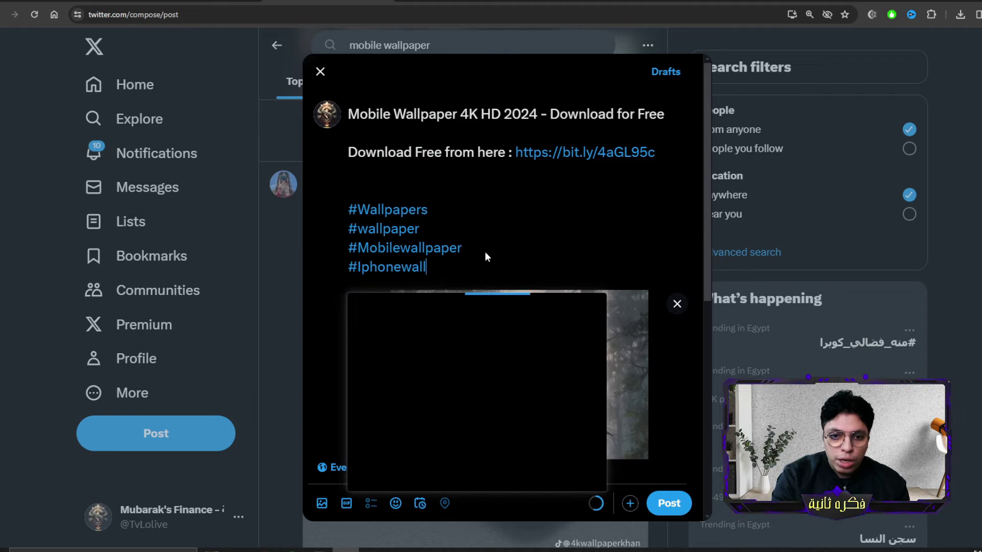
type("paper")
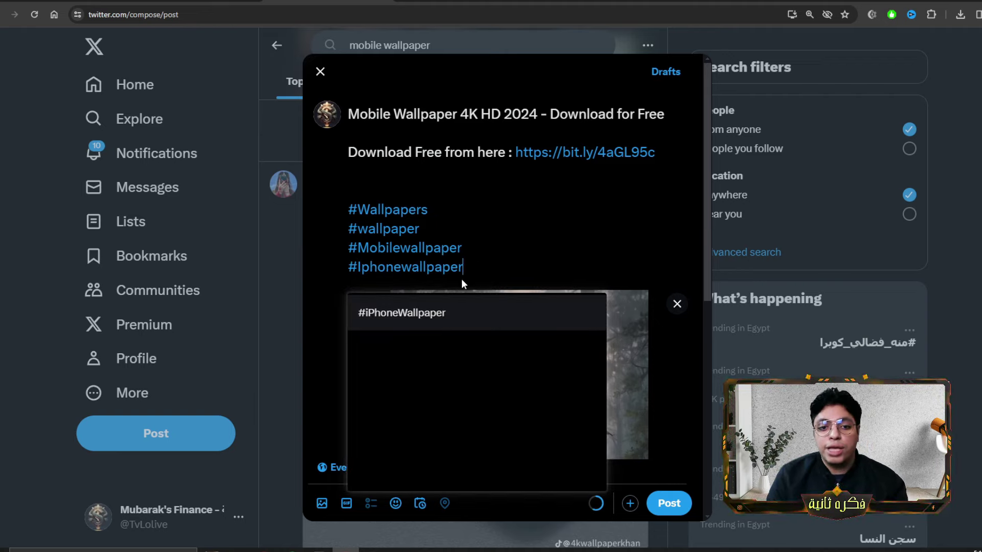
left_click(411, 315)
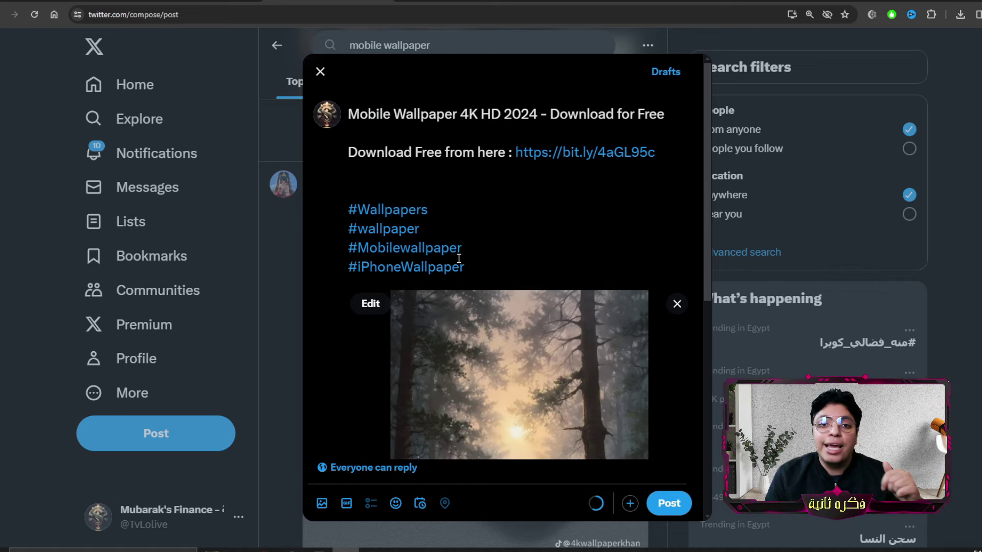
- Review the X post draft with its attached video and publish it
scroll(459, 258, "down", 6)
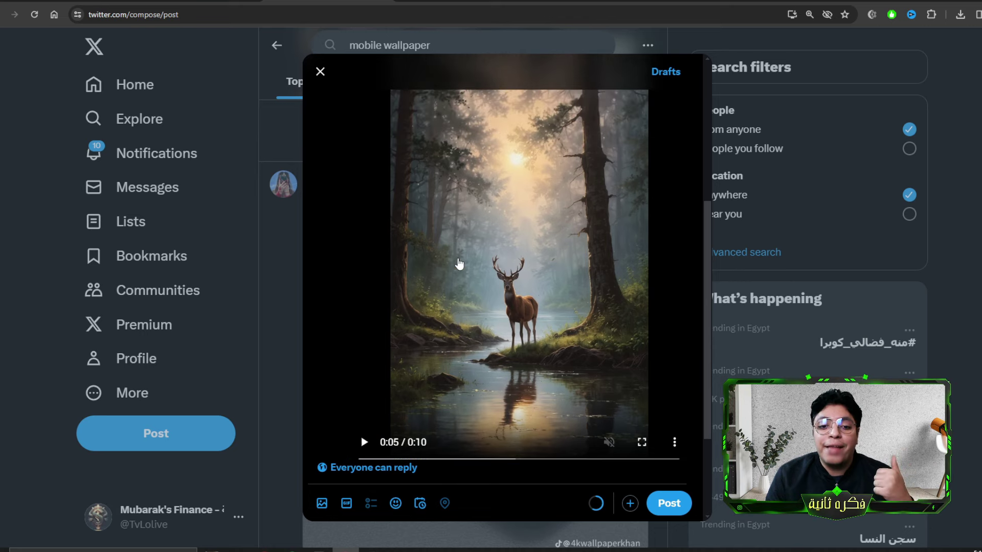
scroll(459, 263, "up", 6)
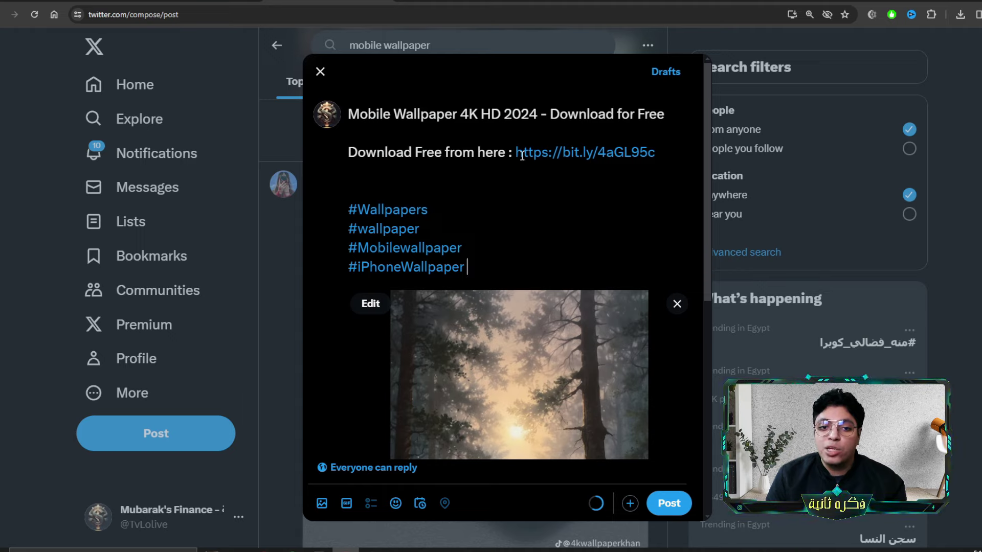
left_click(664, 512)
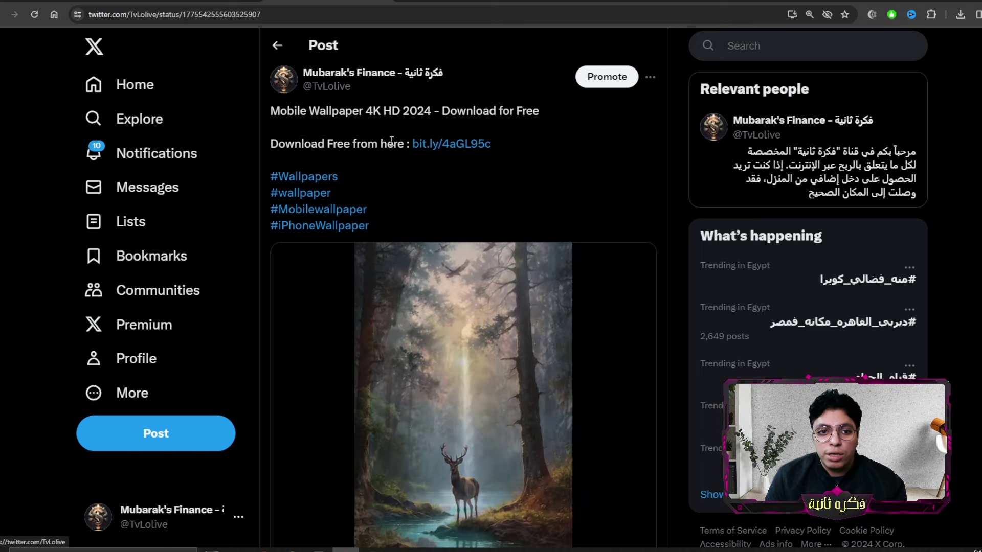
- Review the published X post's title, download link, hashtags and wallpaper video
left_click_drag(308, 111, 482, 111)
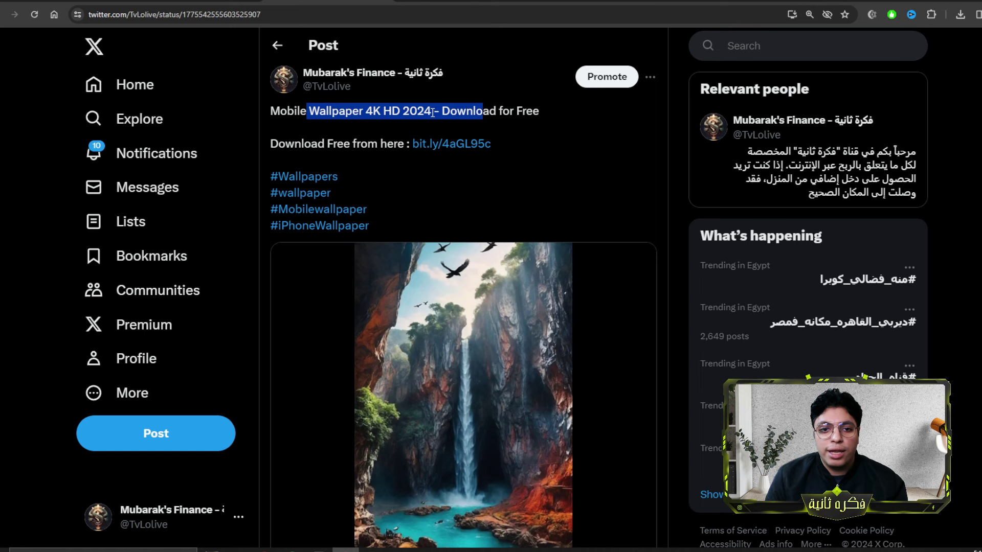
left_click(535, 139)
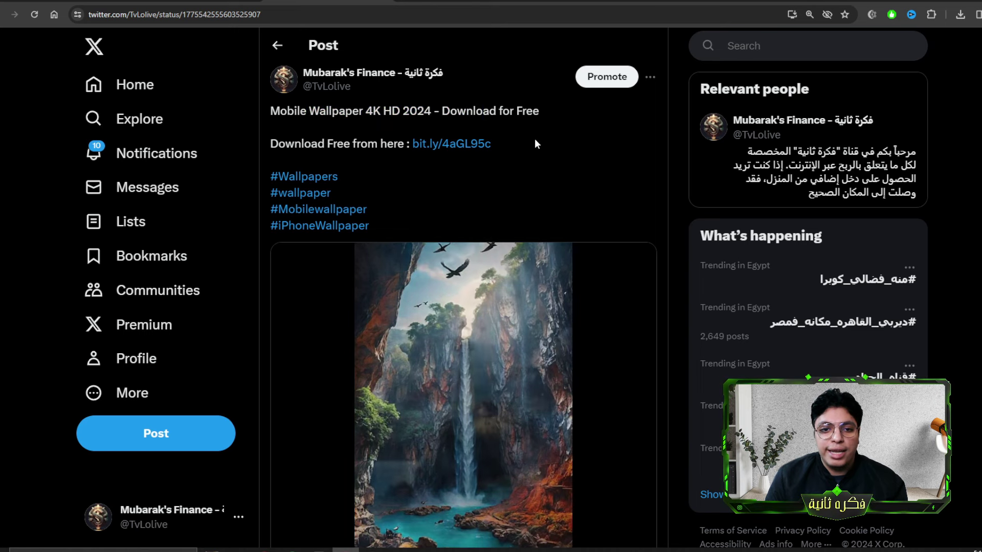
scroll(460, 286, "down", 2)
scroll(423, 303, "down", 1)
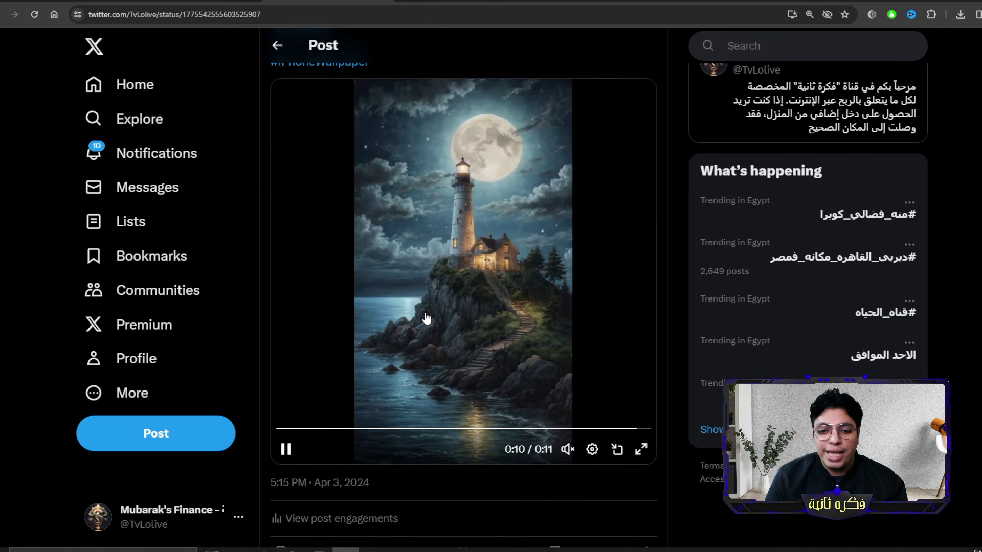
scroll(474, 374, "up", 1)
scroll(474, 375, "up", 2)
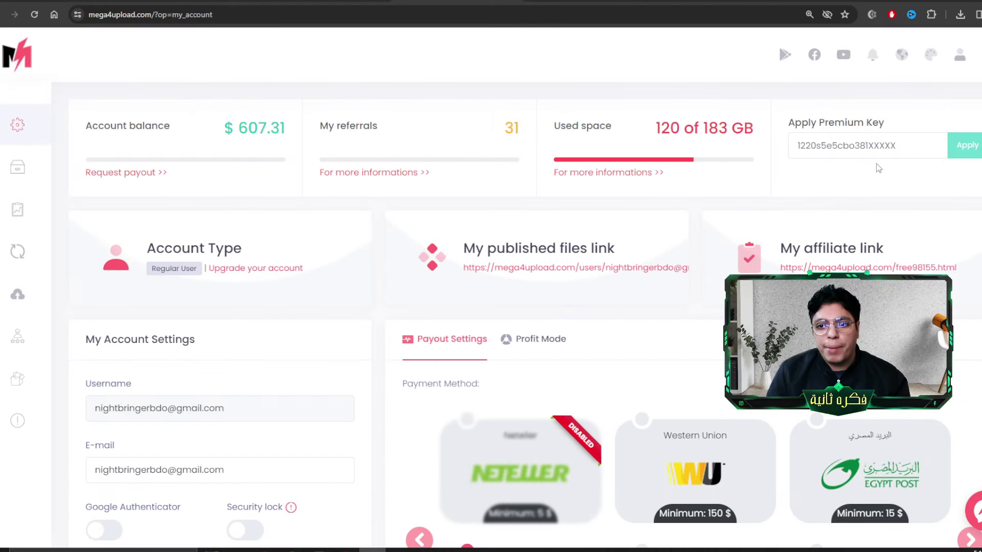
- Browse the payout methods and their minimum amounts in the Mega4upload account settings
scroll(696, 246, "down", 4)
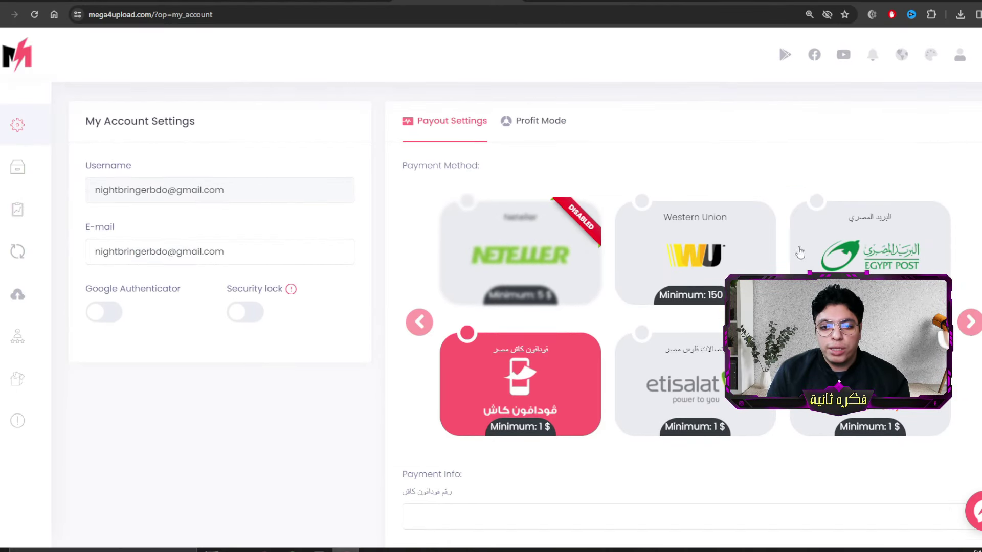
left_click(420, 322)
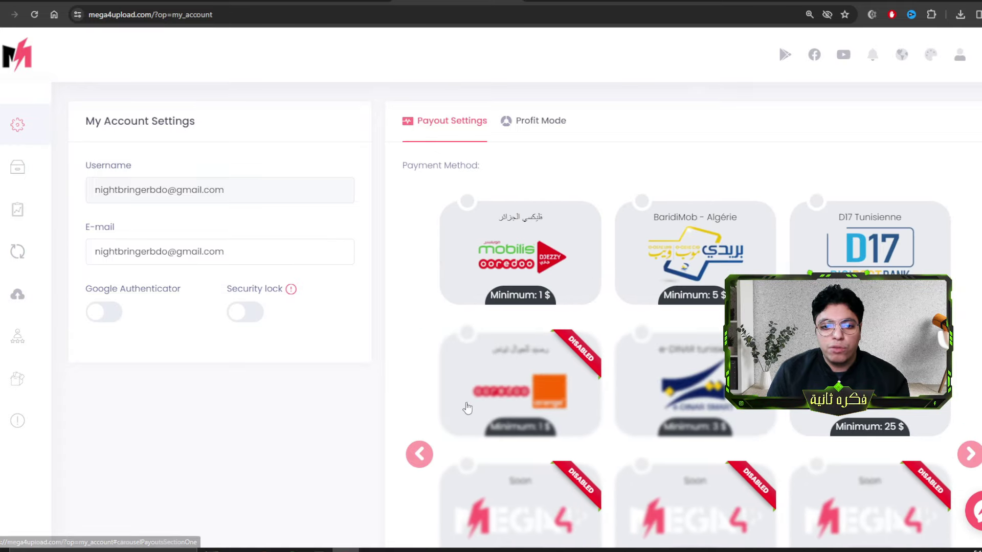
left_click(429, 449)
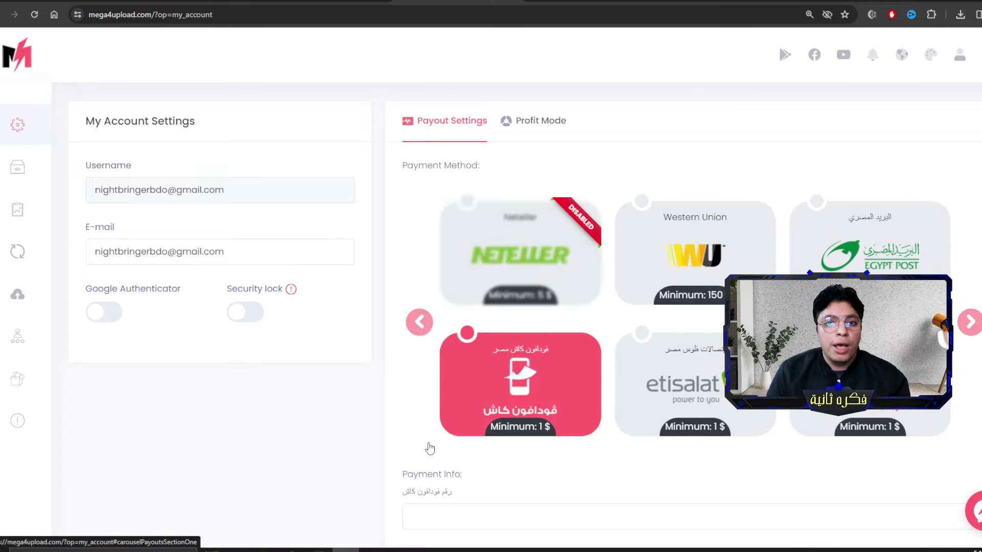
left_click(424, 323)
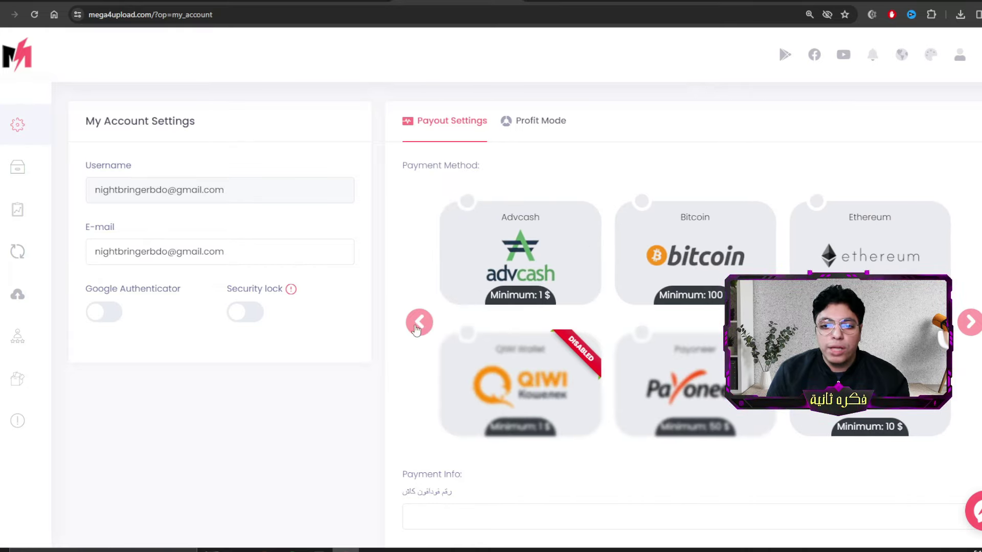
left_click(418, 325)
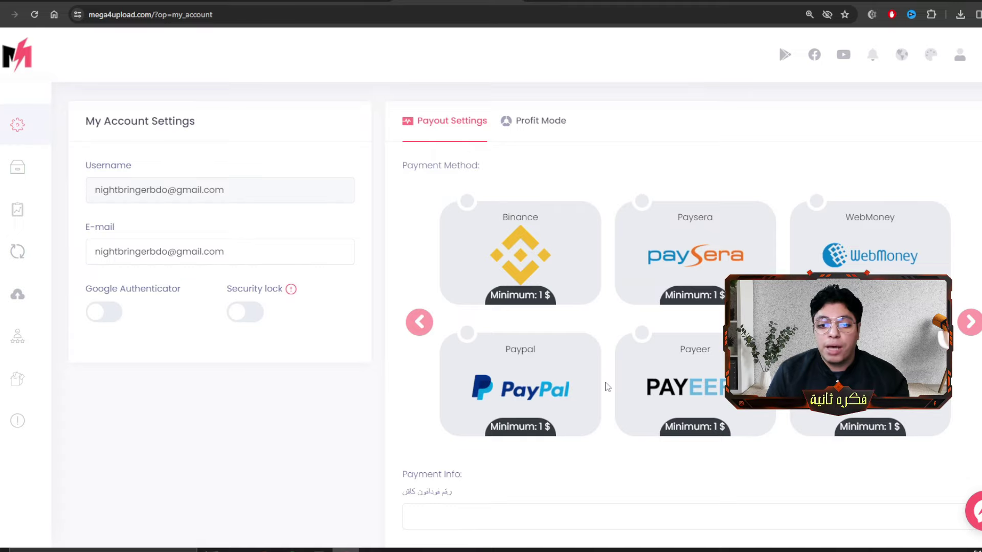
- Check which payment information the Payeer, PayPal and Binance payout methods require
scroll(607, 387, "down", 2)
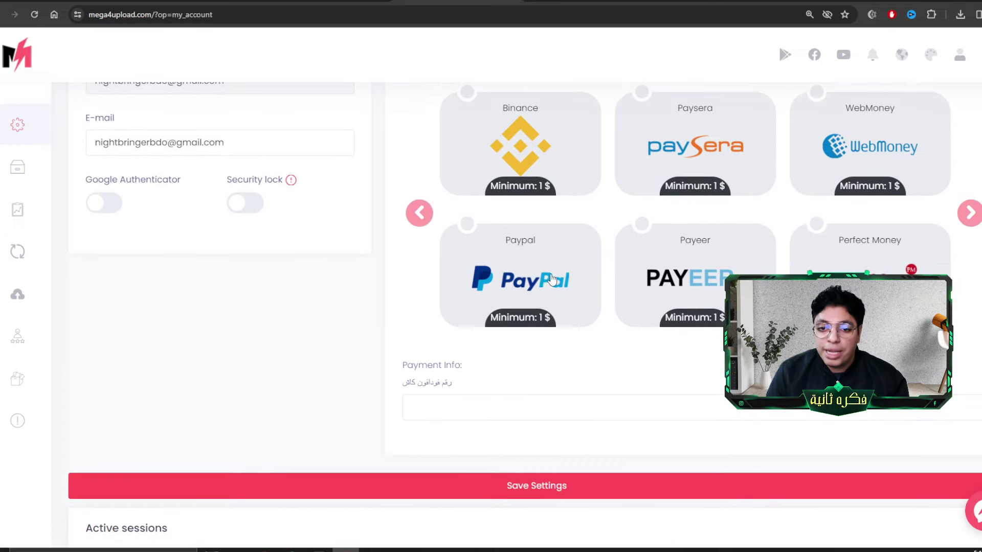
left_click(703, 282)
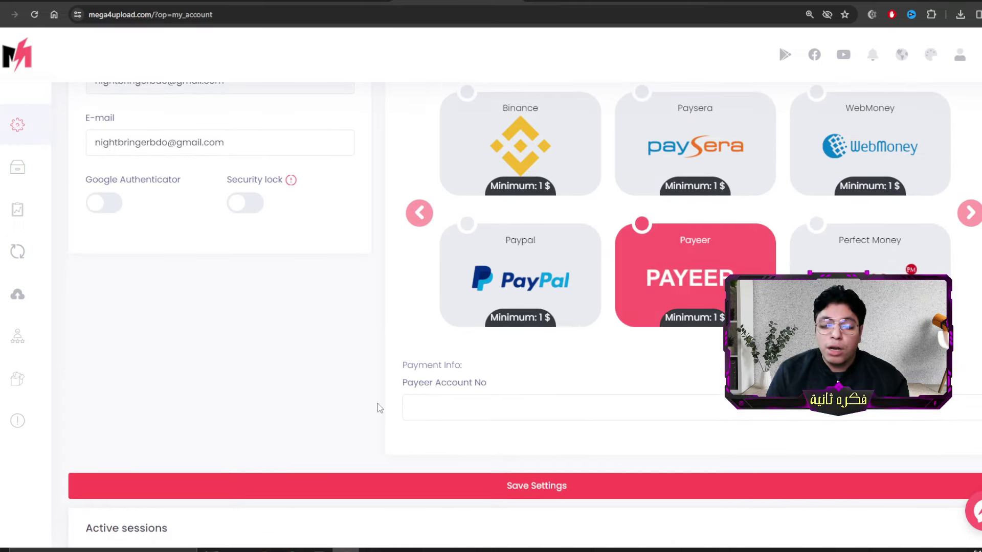
left_click(546, 291)
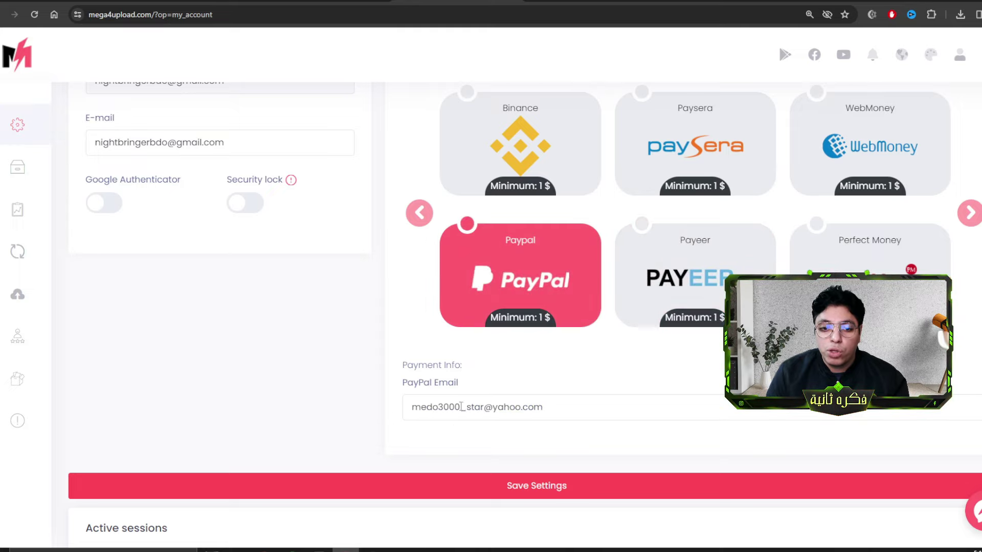
left_click(544, 163)
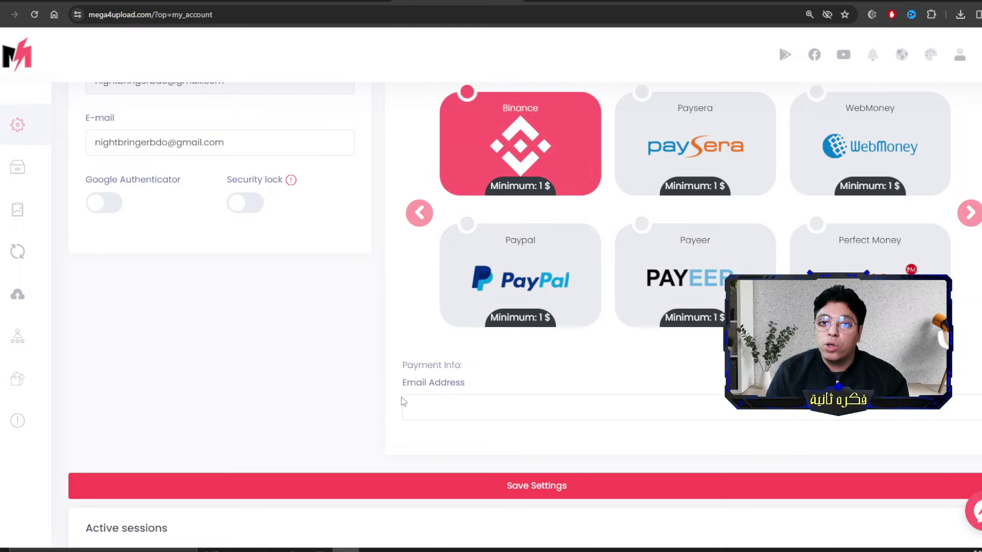
- Check which payment information the Paysera payout method requires and review the account balance
left_click(640, 187)
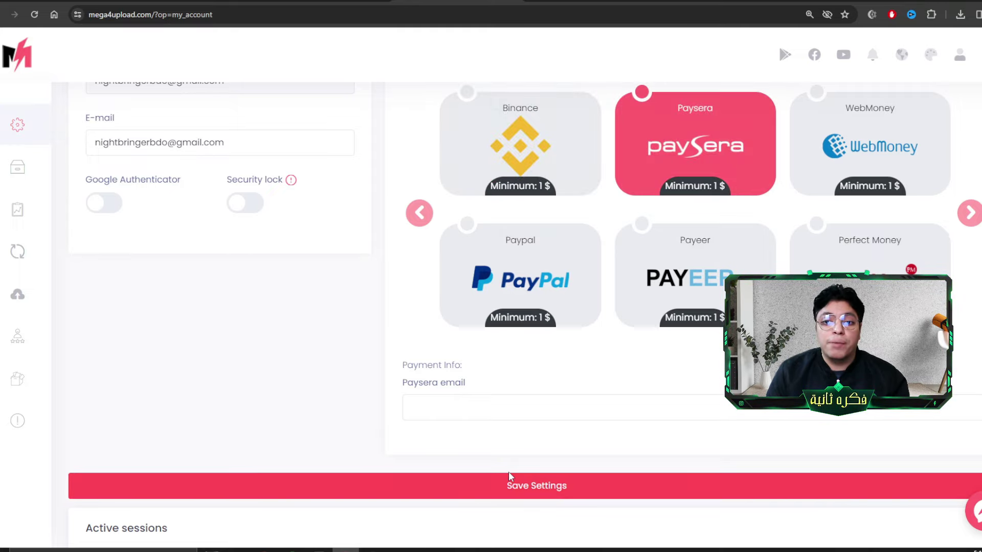
scroll(509, 476, "up", 6)
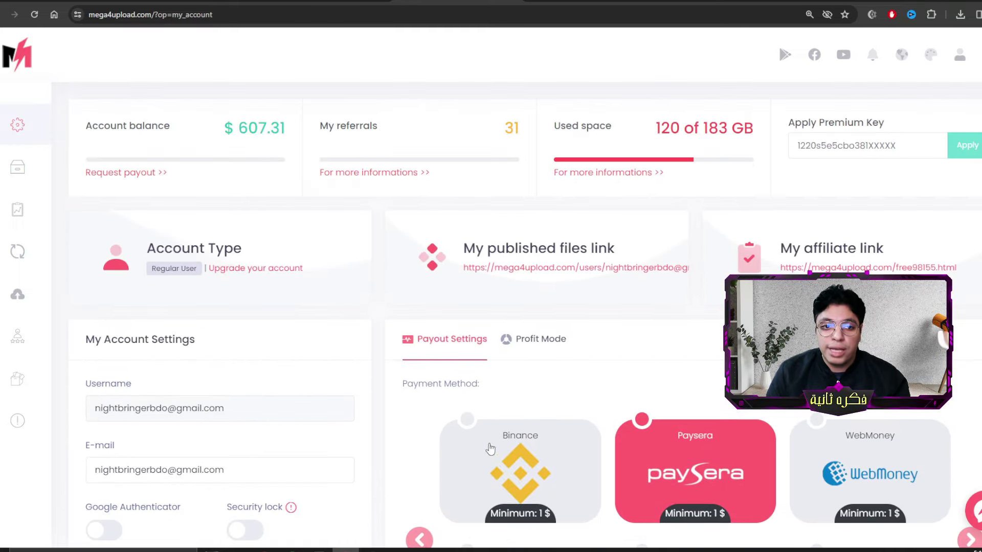
left_click_drag(288, 134, 237, 131)
left_click(249, 132)
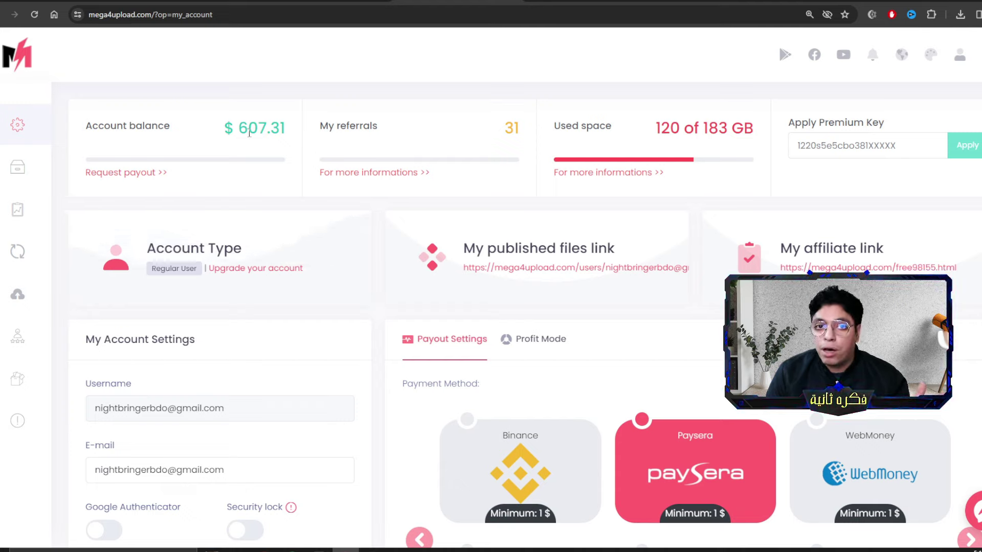
- Open the payout request page from the account balance and review the collected profits
mouse_move(21, 252)
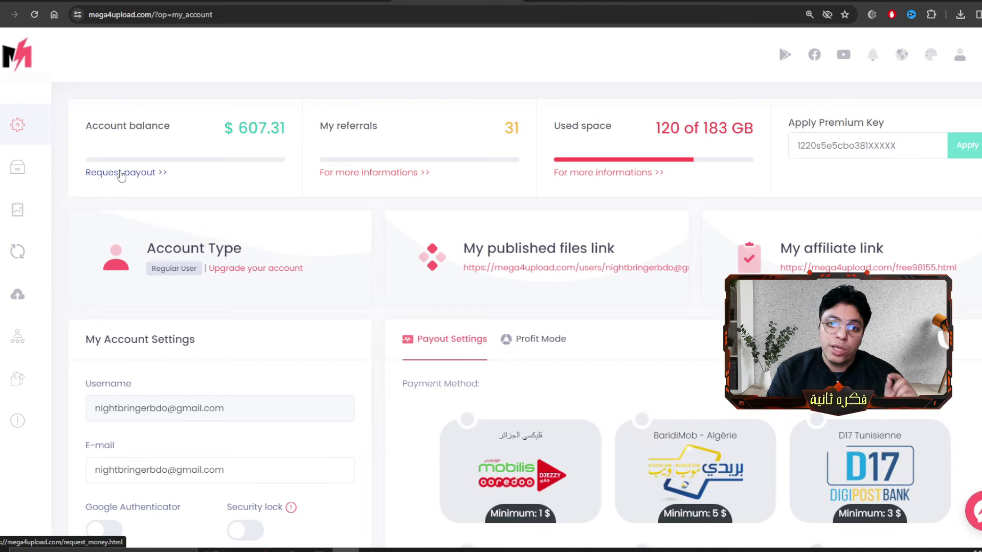
left_click(121, 174)
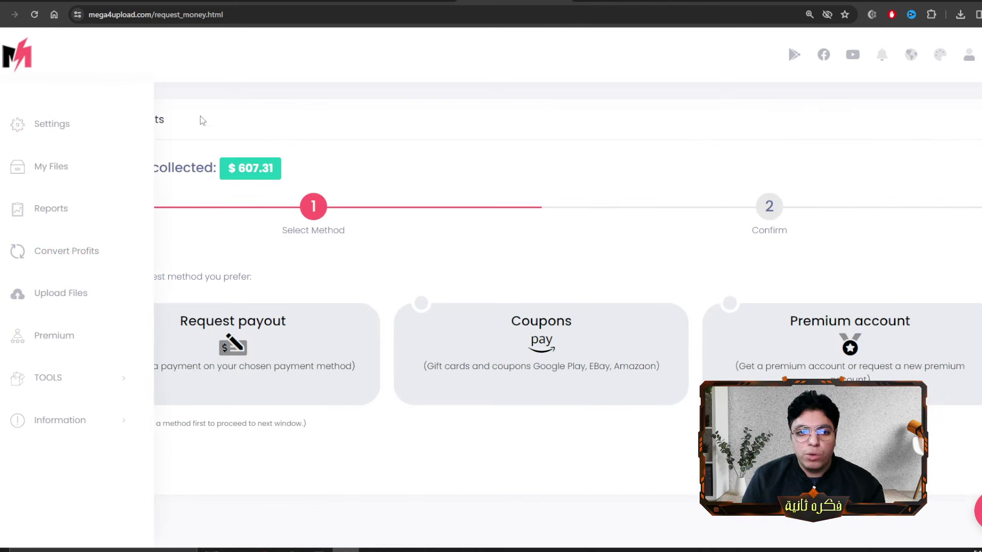
left_click_drag(87, 116, 153, 118)
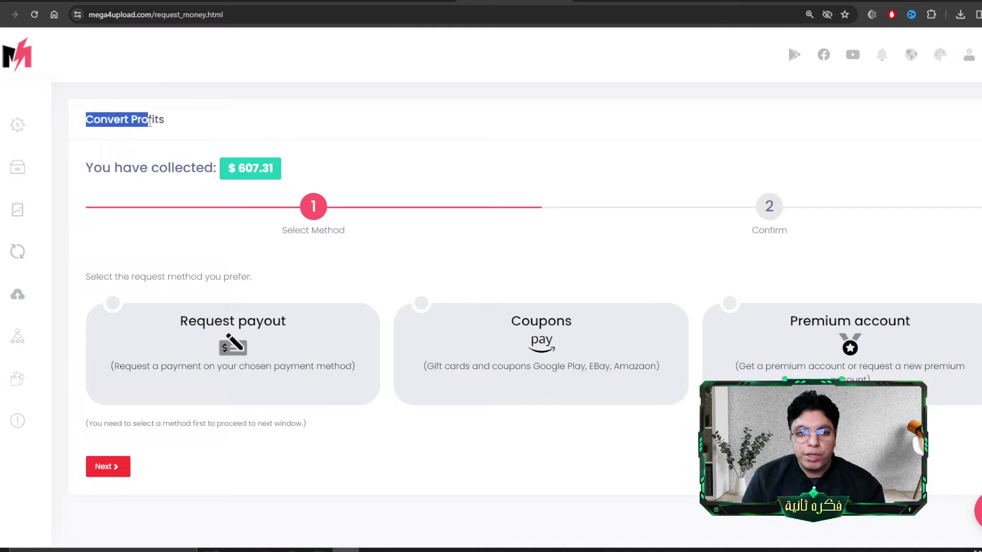
left_click(152, 118)
left_click_drag(93, 169, 208, 171)
left_click(232, 170)
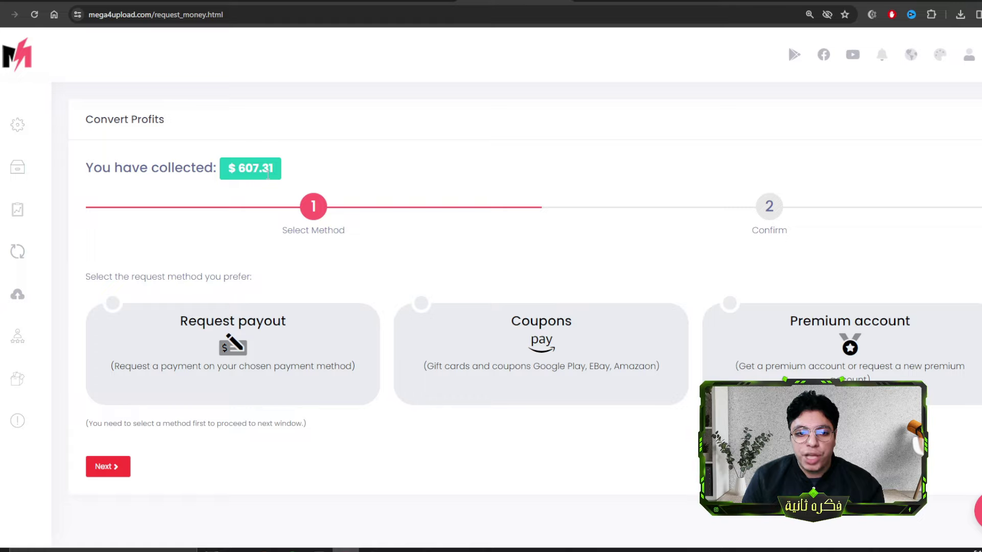
- Compare the Request payout, Coupons and Premium account methods, choose Request payout and continue to confirmation
left_click(281, 348)
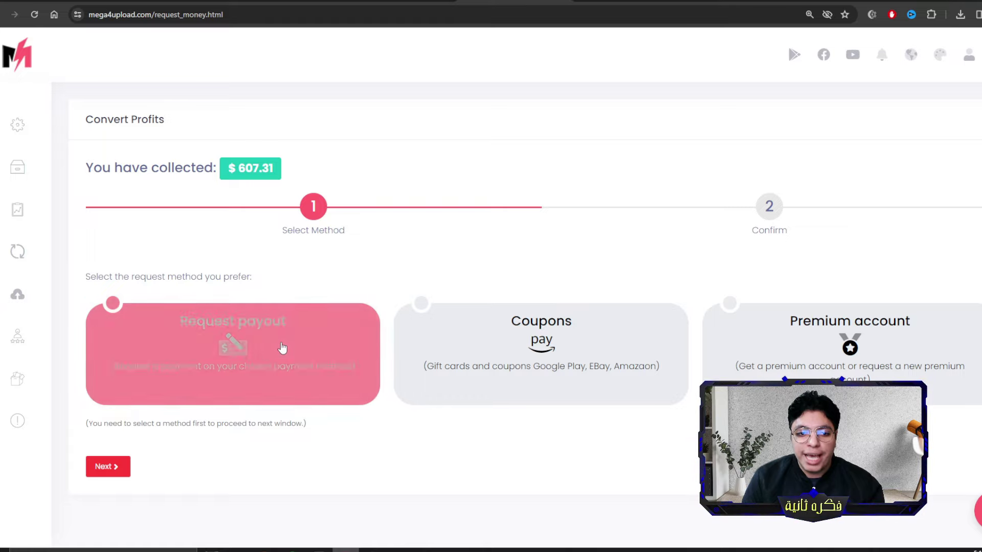
left_click(506, 367)
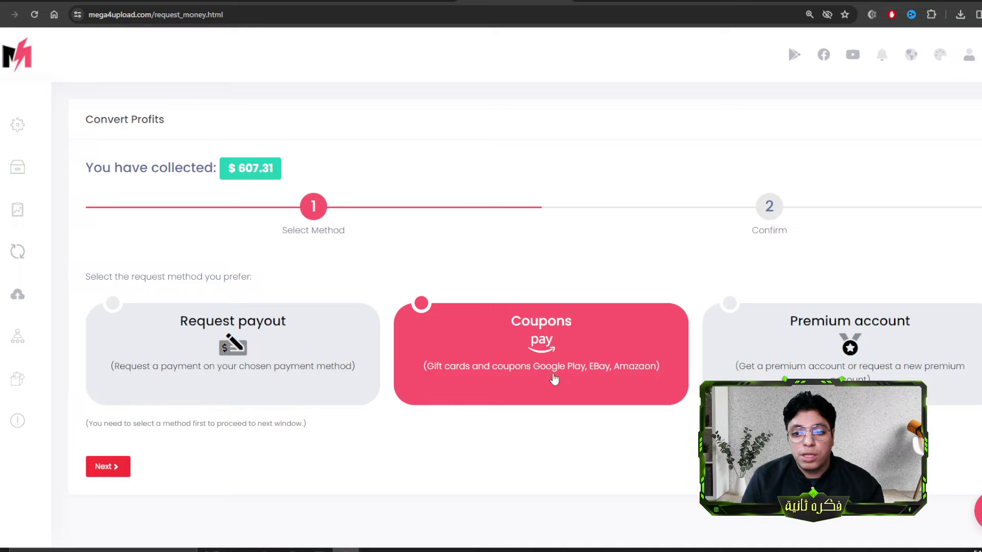
left_click(831, 360)
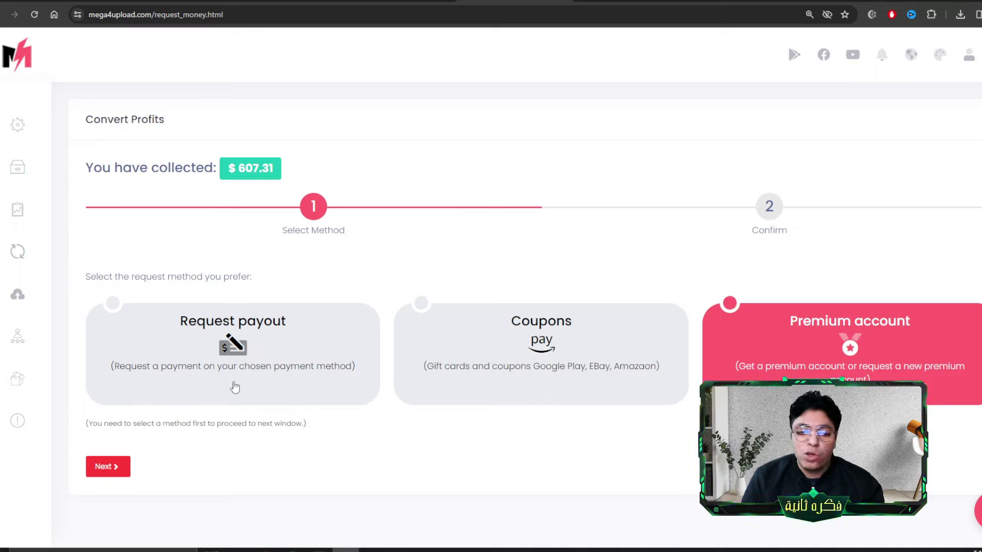
left_click(269, 362)
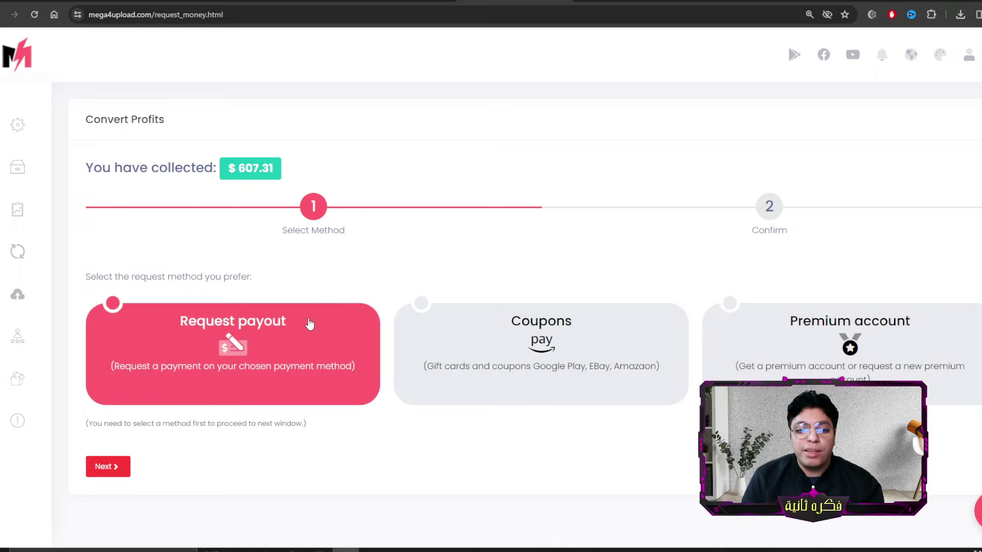
left_click(113, 474)
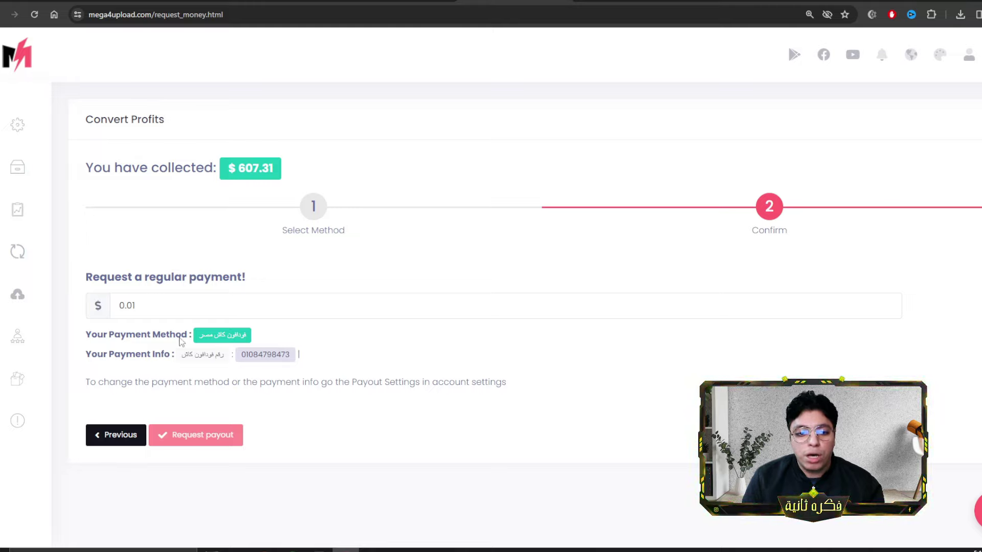
- Try a payout amount of $1 in the regular payment request and clear the amount without submitting it
left_click(143, 307)
key("ctrl+a")
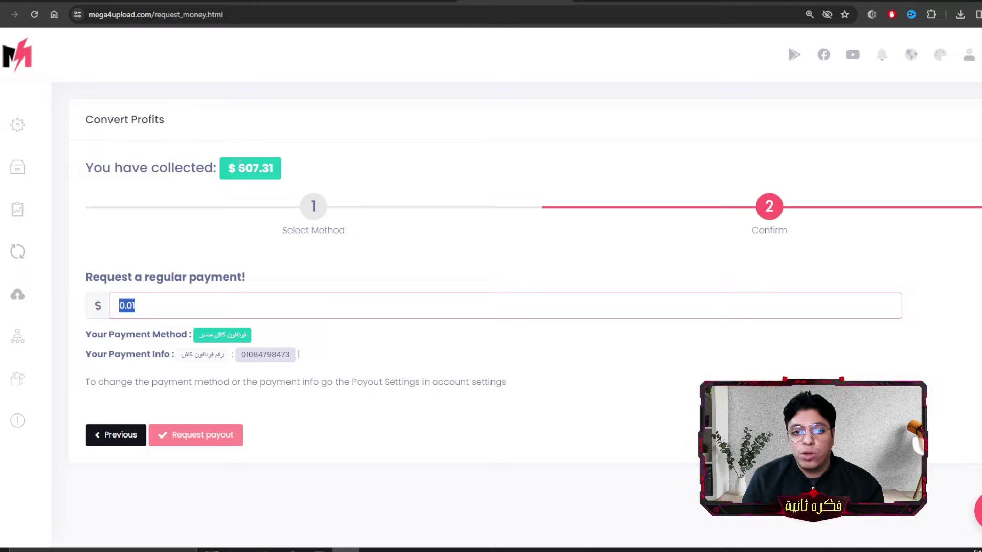
type("1")
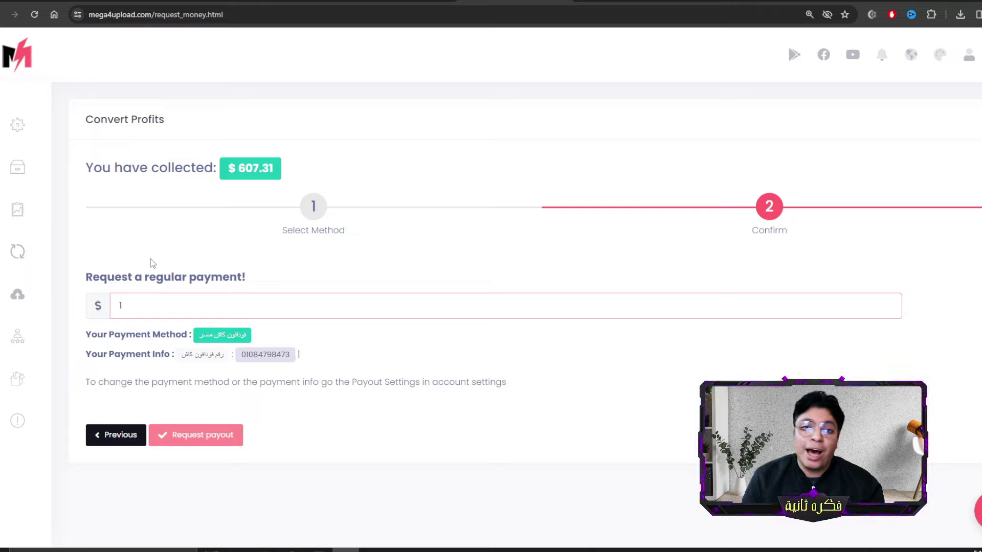
mouse_move(23, 387)
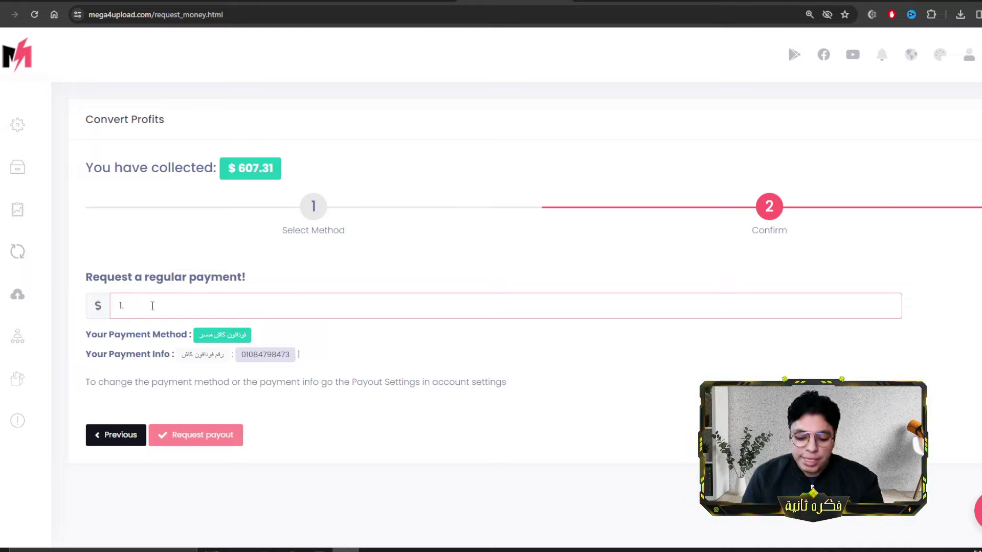
left_click(189, 247)
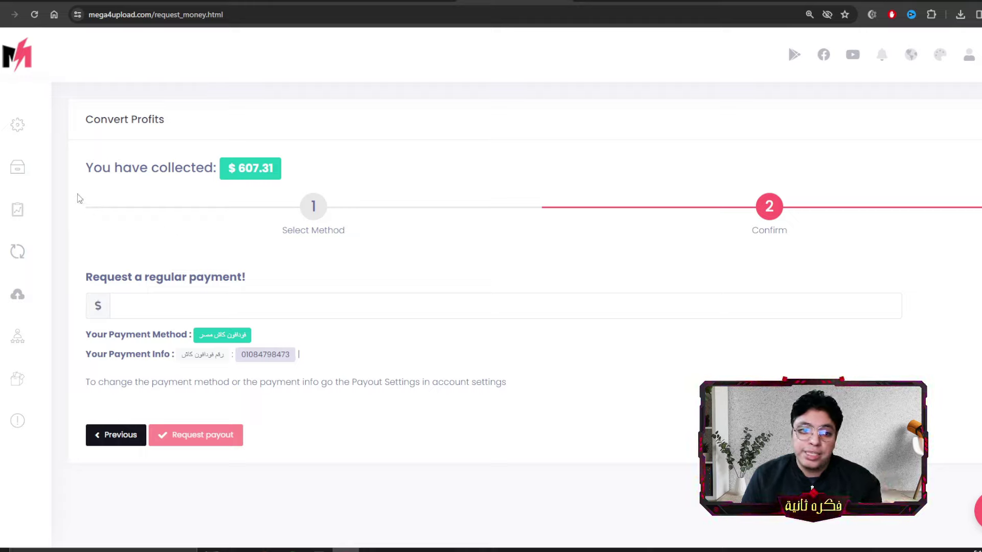
mouse_move(62, 248)
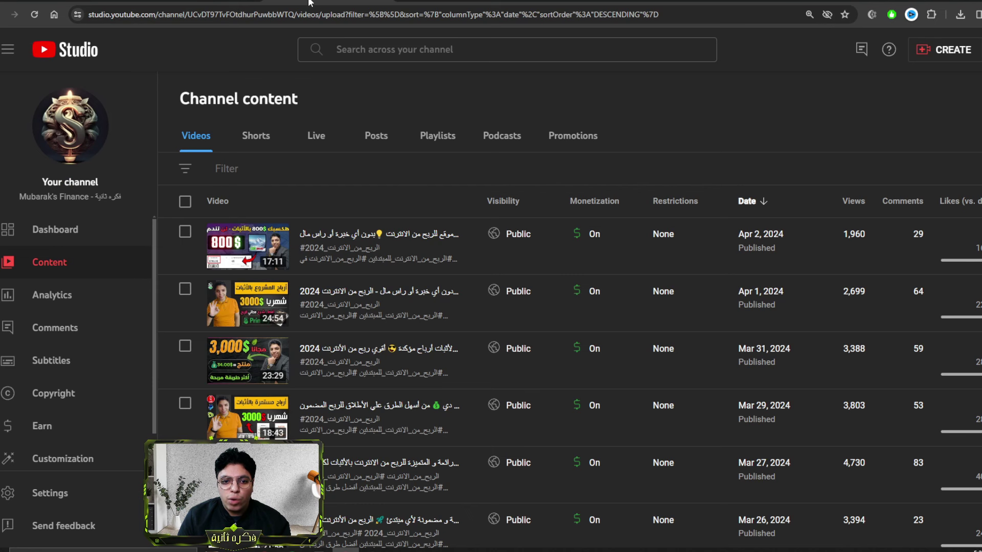
- Copy the shareable link of the Apr 2, 2024 video in YouTube Studio and paste it as Comment Picker's video link
mouse_move(448, 231)
left_click(440, 258)
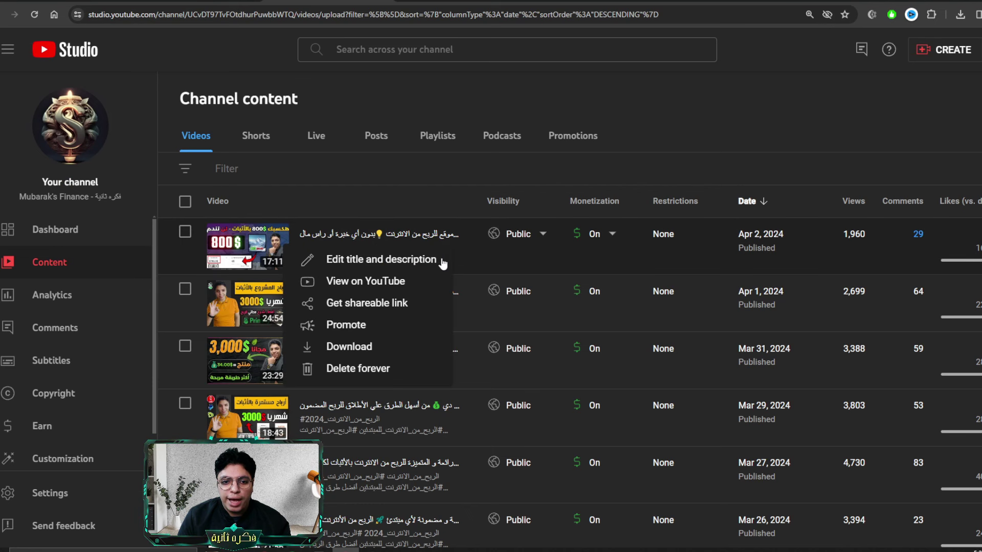
left_click(402, 304)
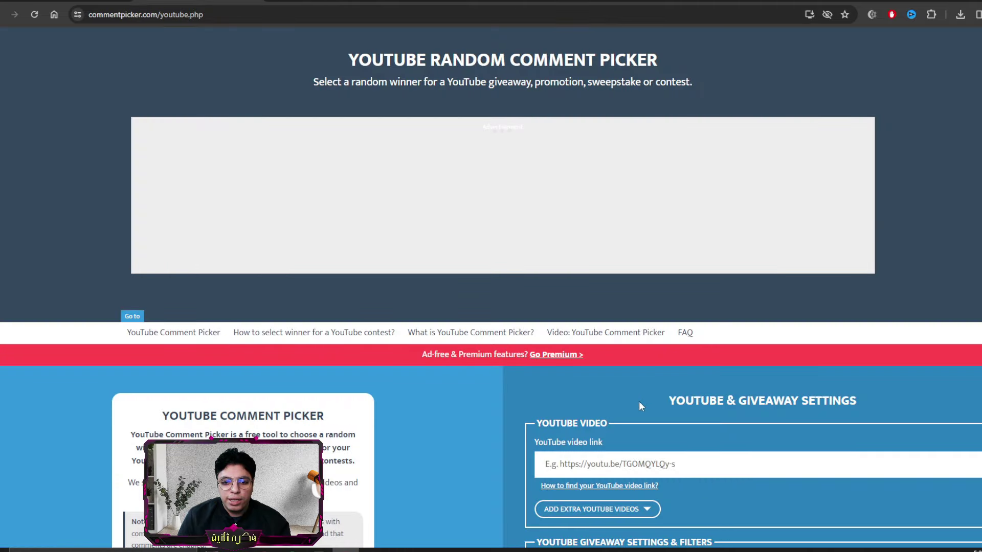
right_click(630, 460)
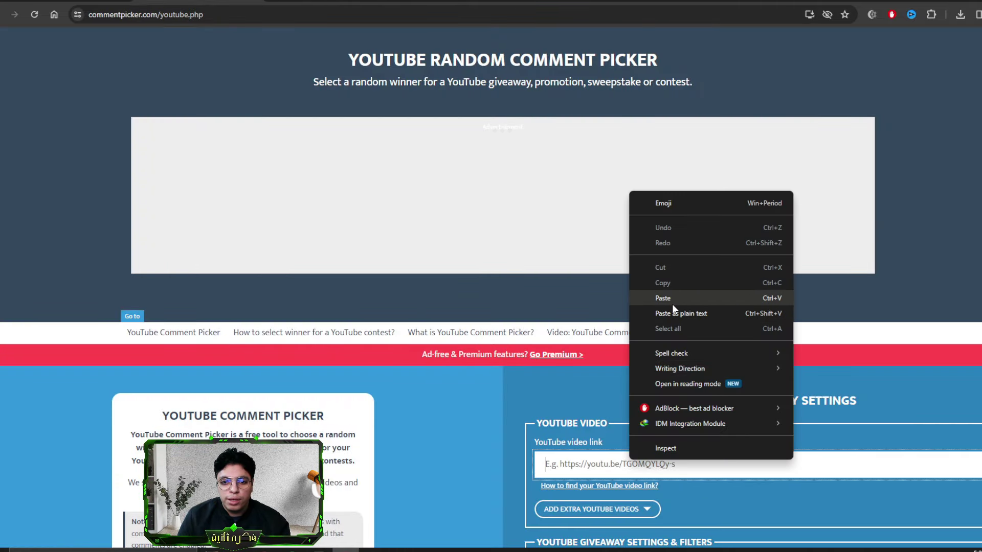
left_click(670, 294)
- Load the video's YouTube comments with the sum answered as 9 and draw a random giveaway winner
scroll(552, 321, "down", 10)
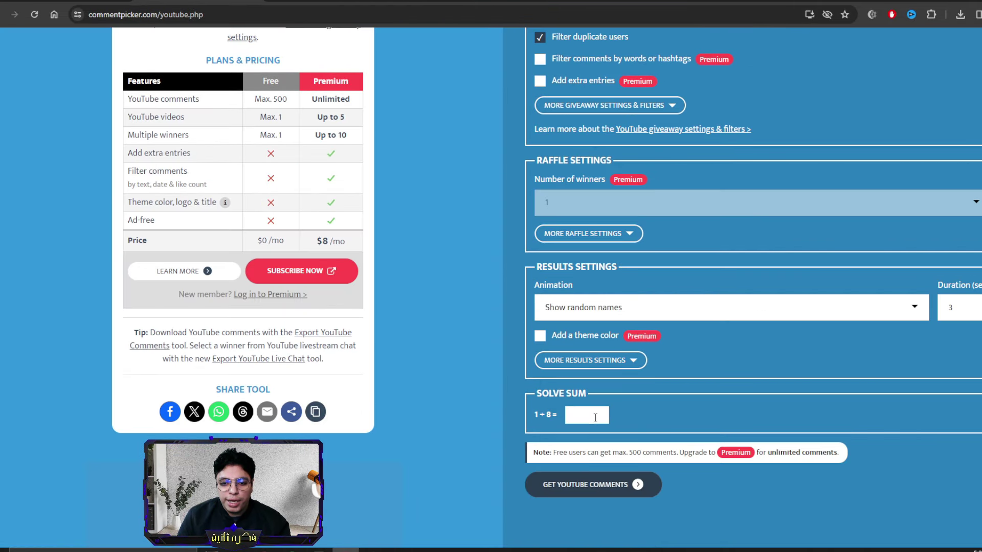
scroll(604, 409, "down", 2)
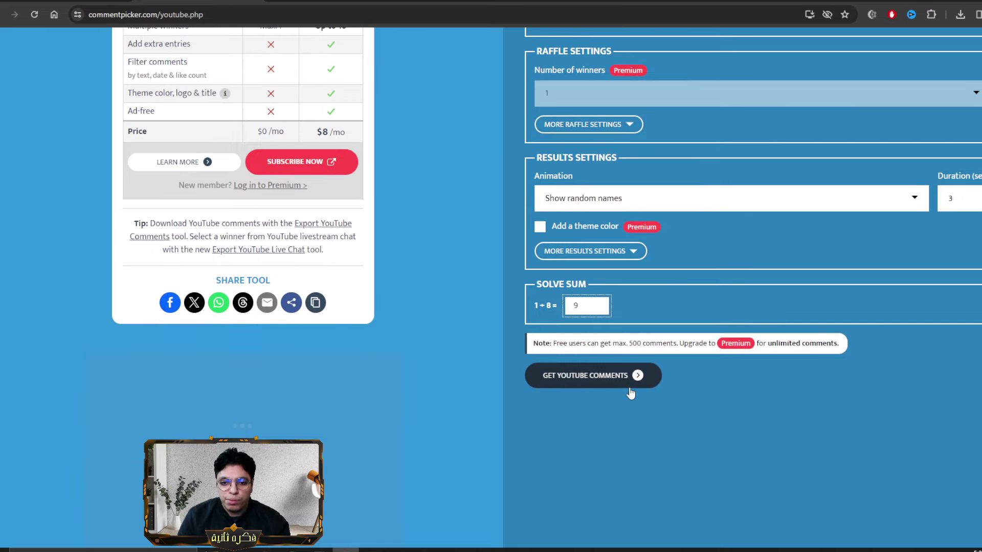
left_click(621, 382)
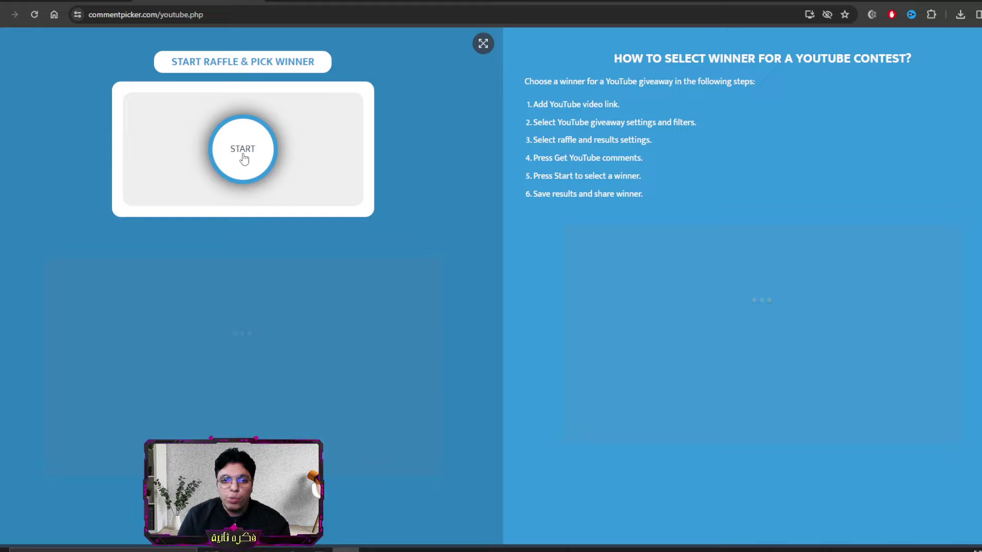
left_click(243, 155)
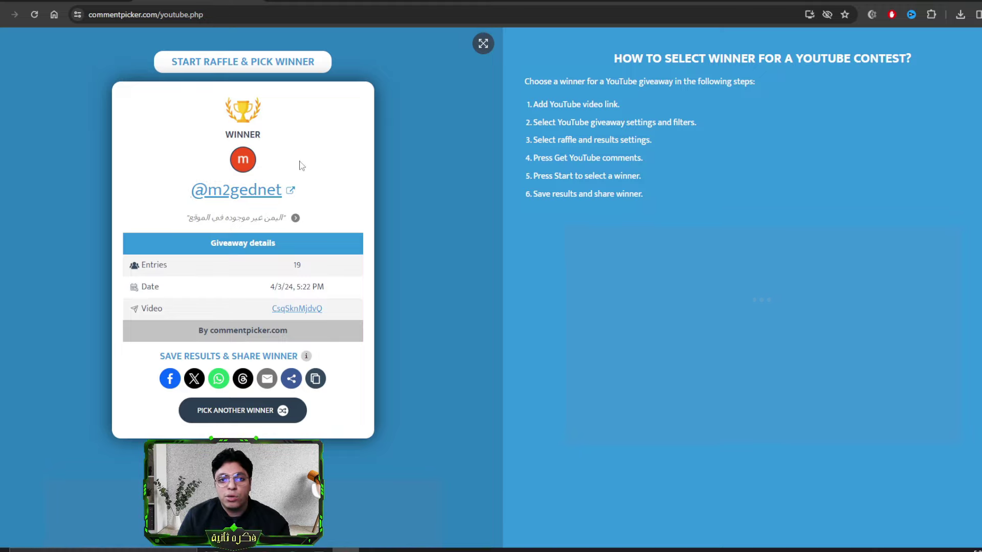
scroll(299, 165, "up", 7)
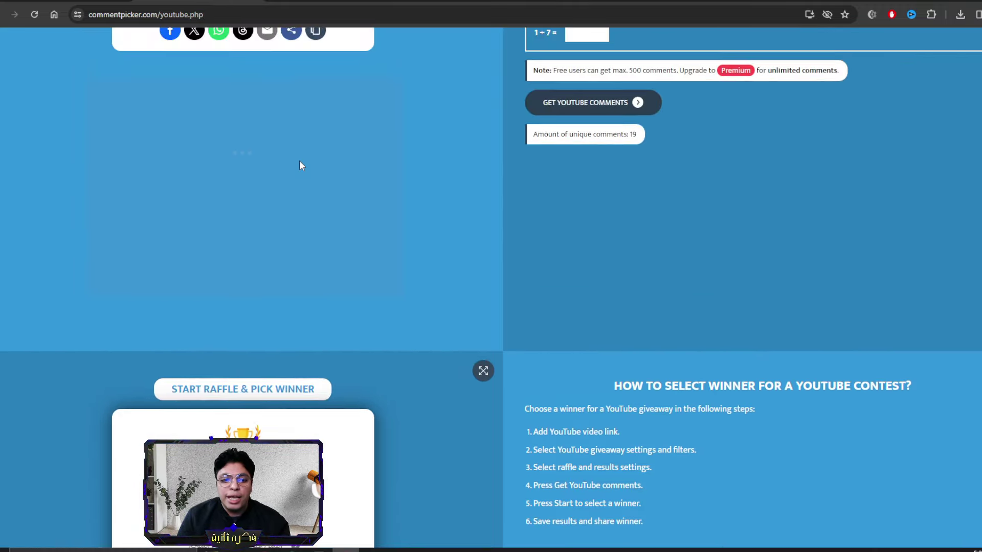